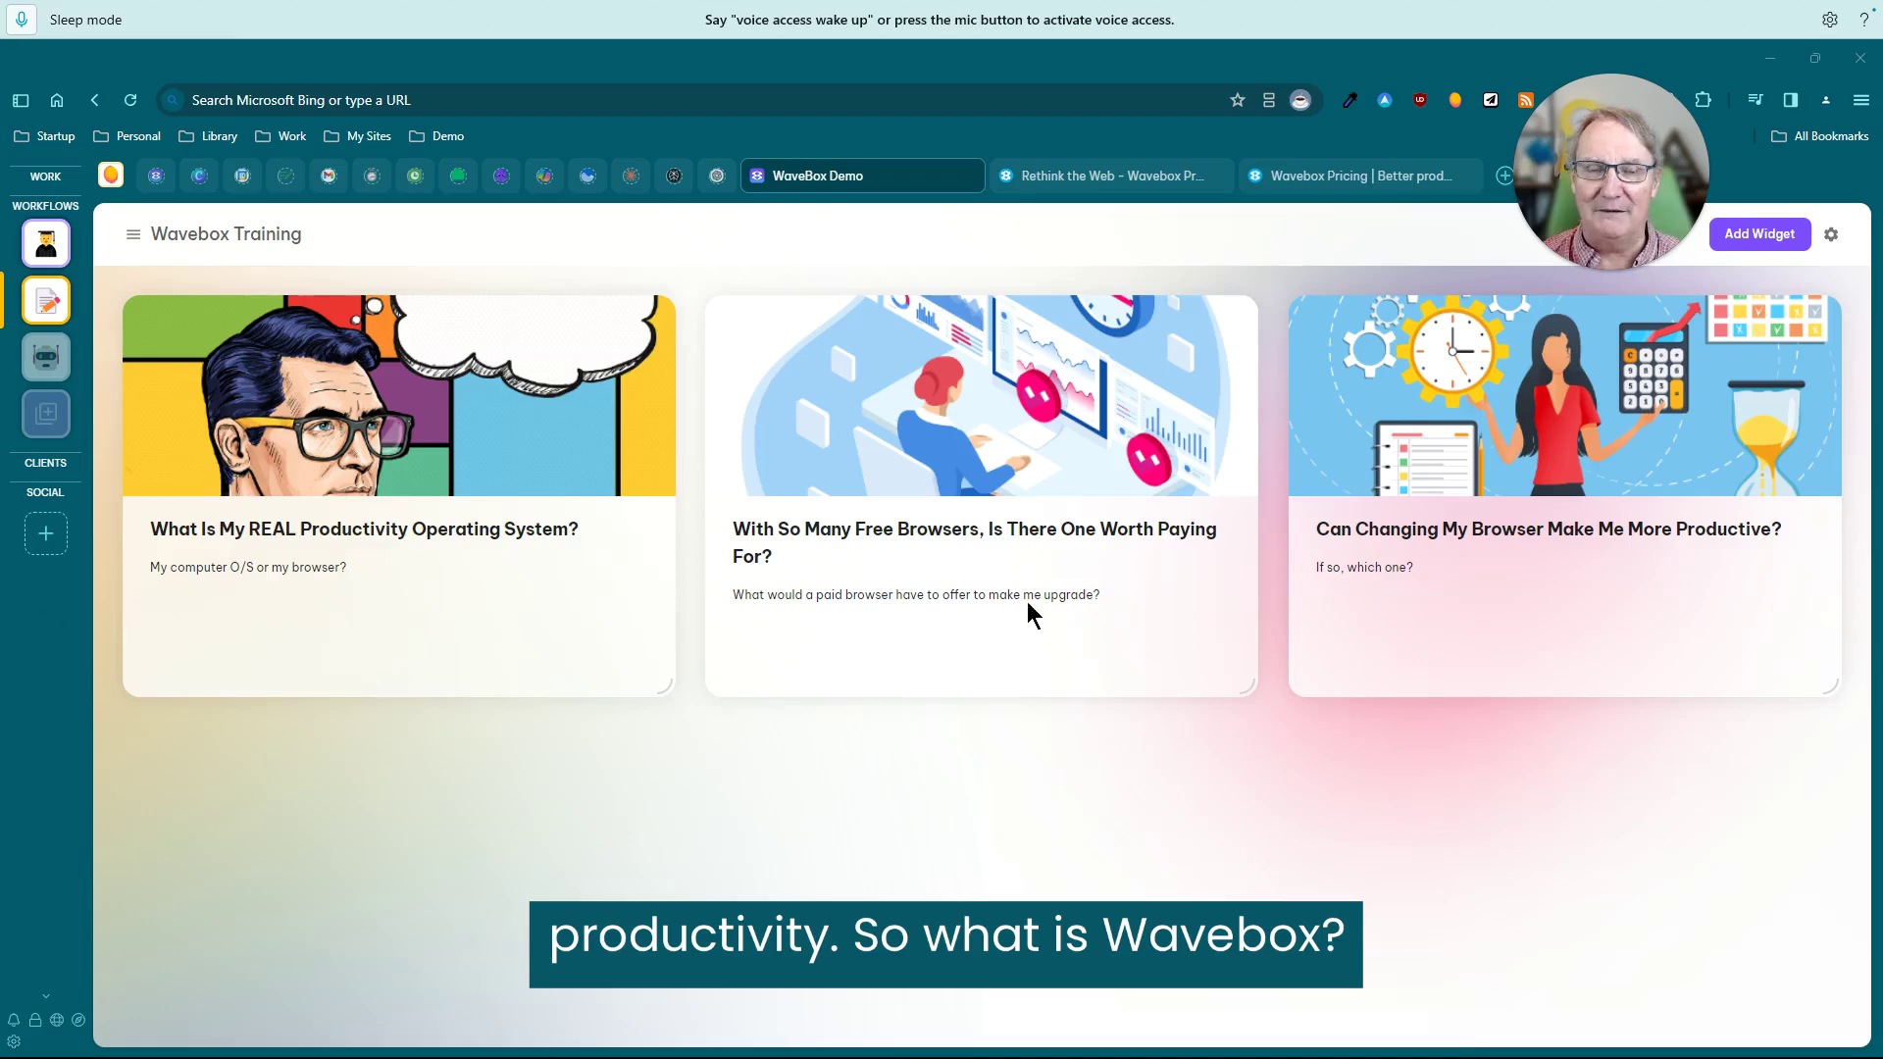
Open the Wavebox website tab and look through its home page from the headline to the digital detox section.
click(1115, 196)
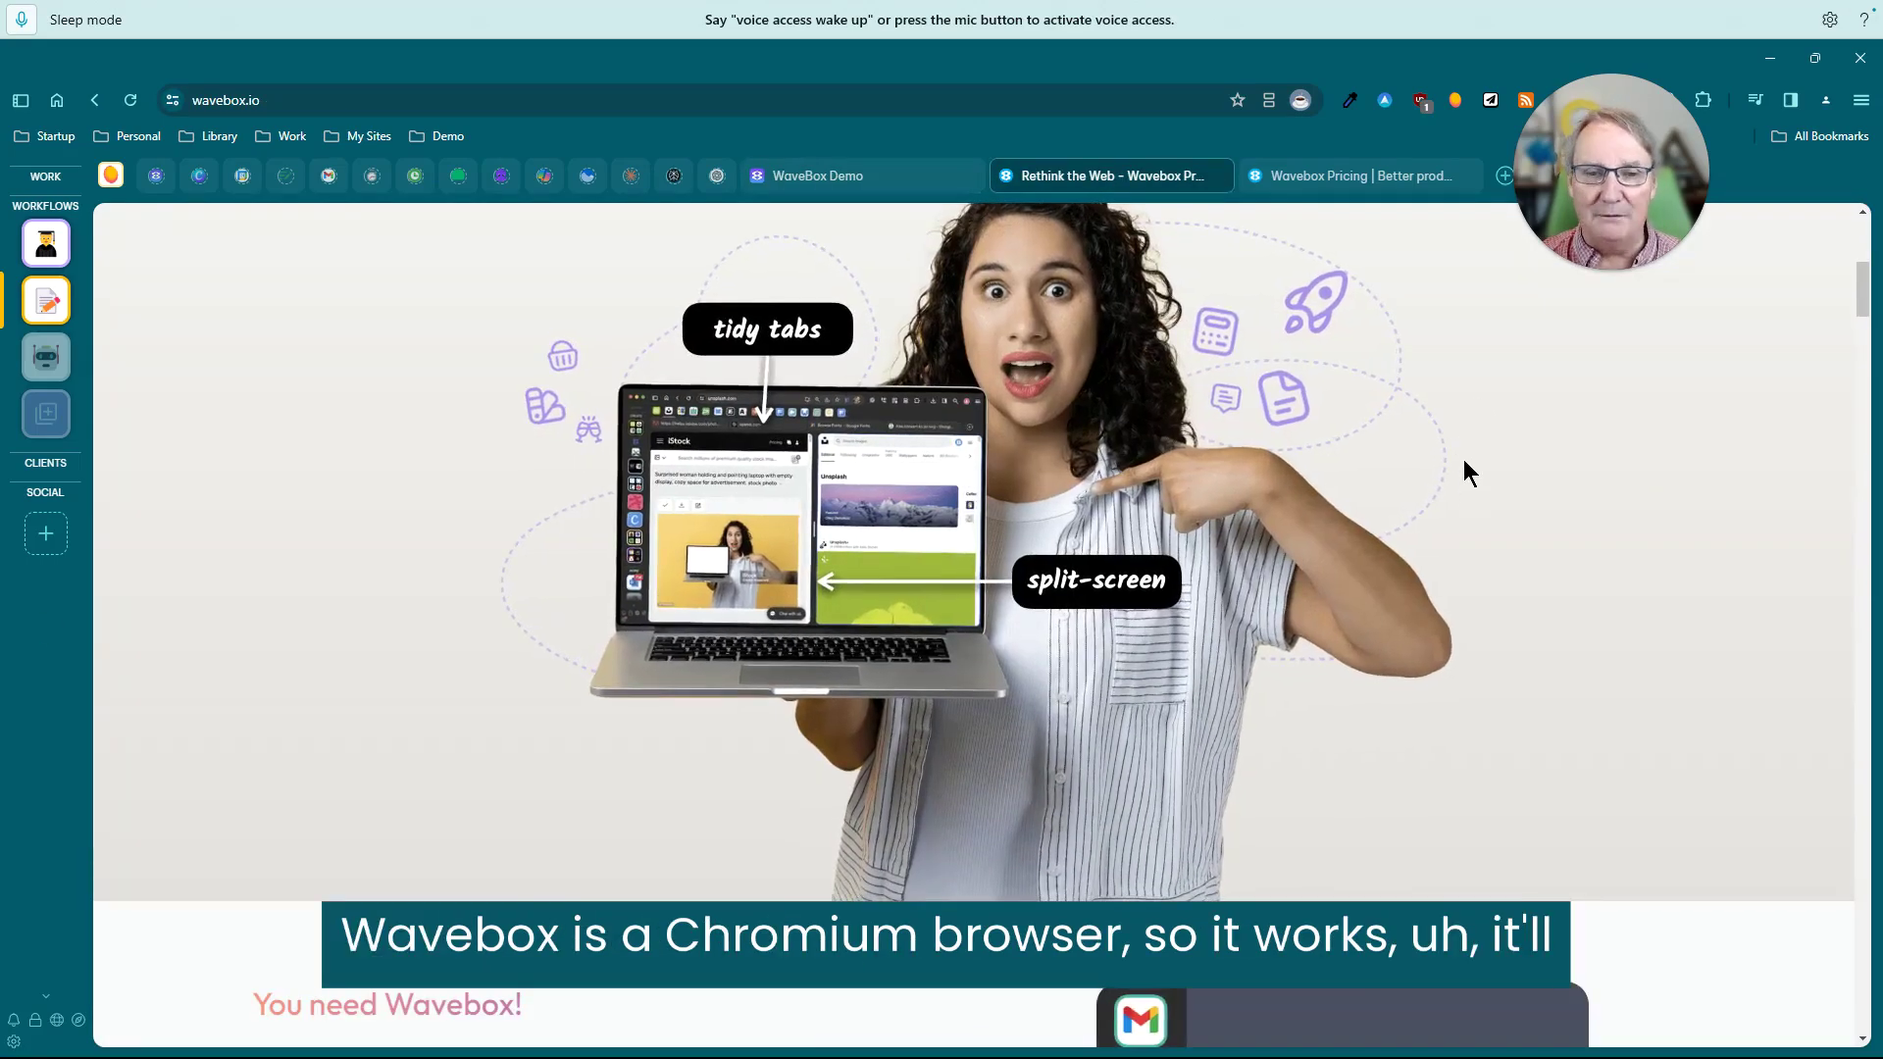
scroll(1465, 462, down, 5)
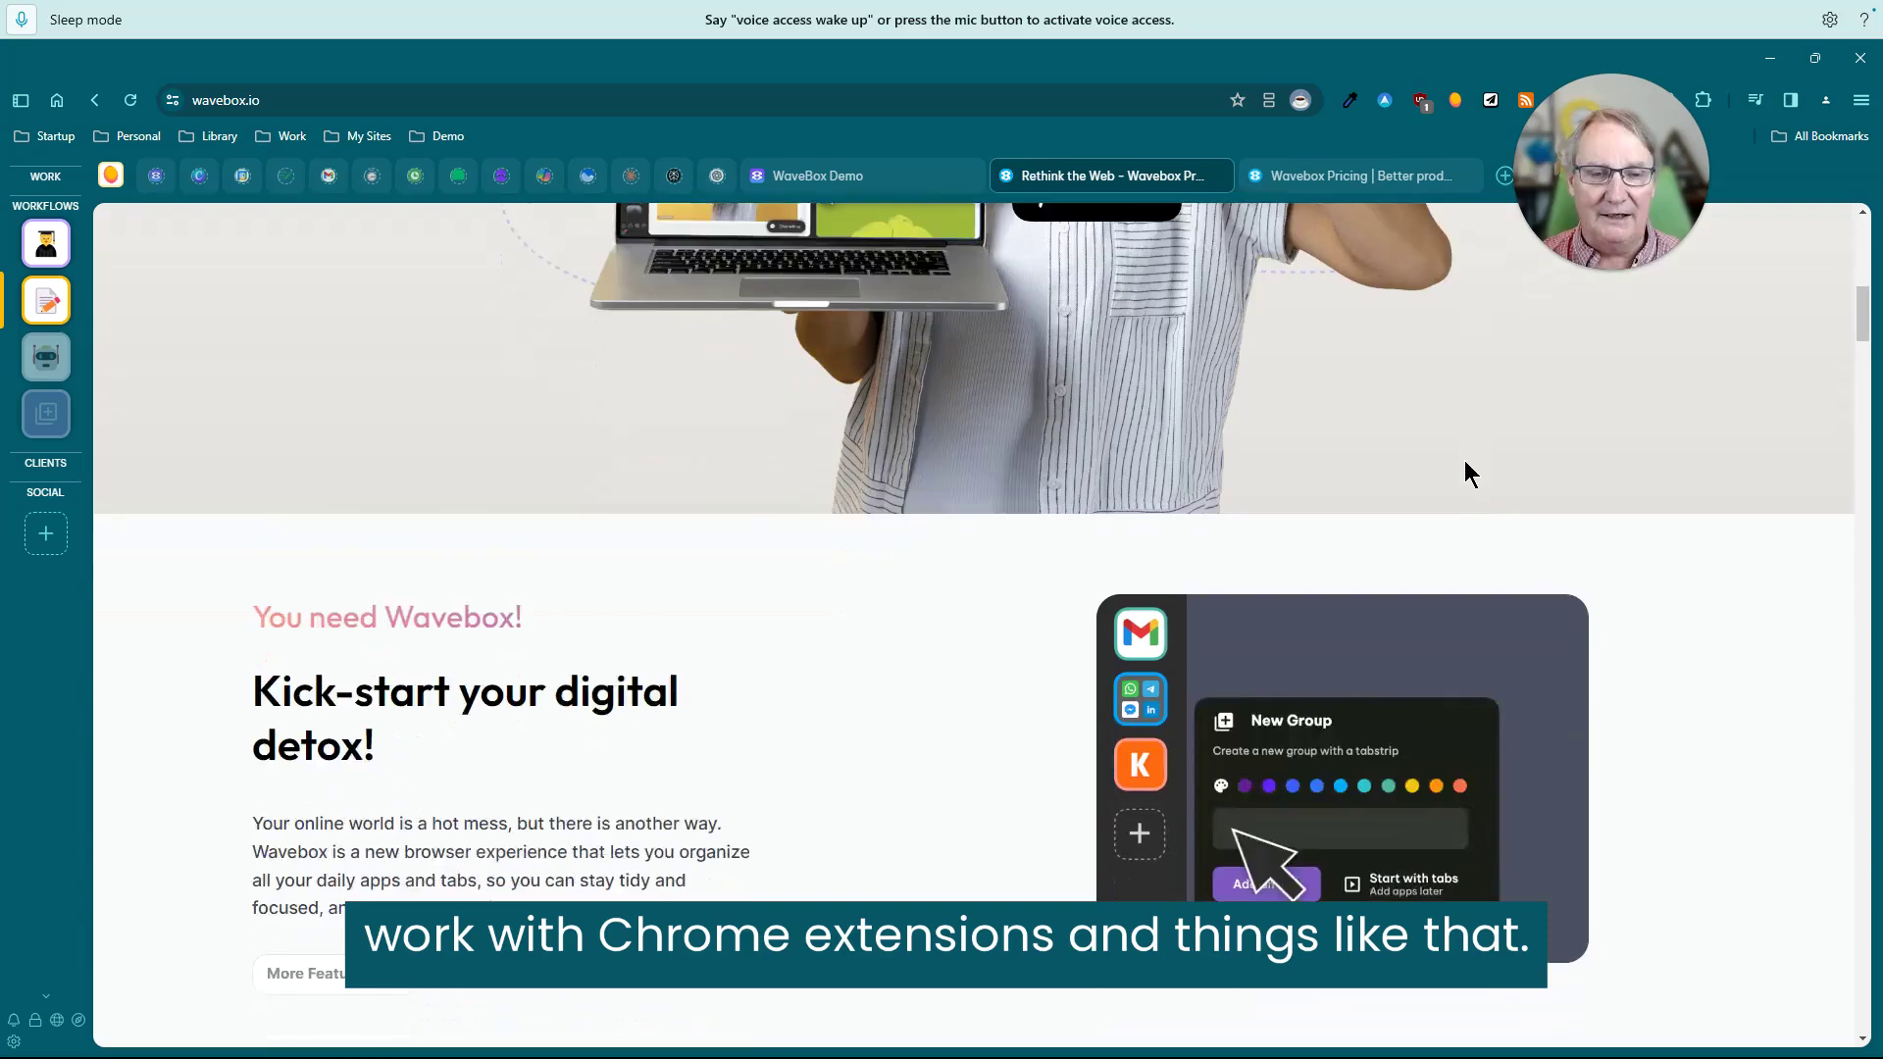
scroll(1466, 474, up, 5)
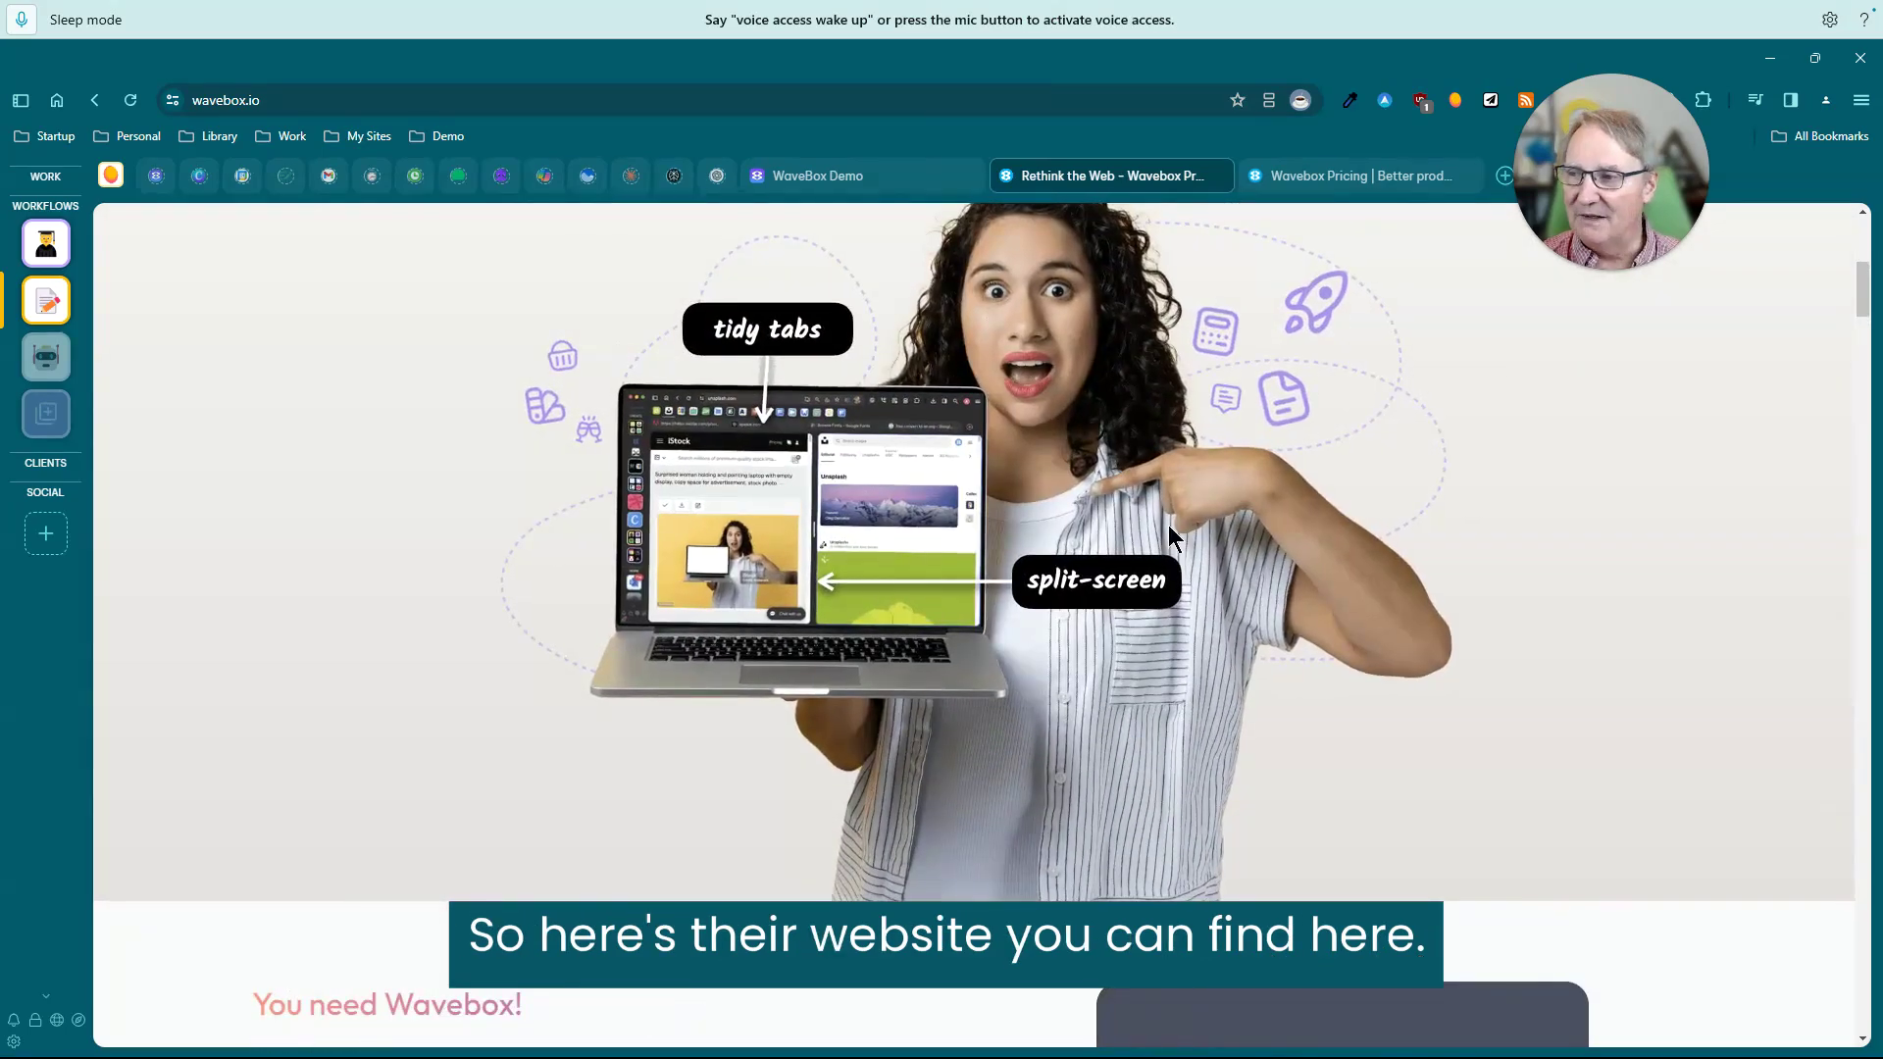
scroll(1168, 526, down, 2)
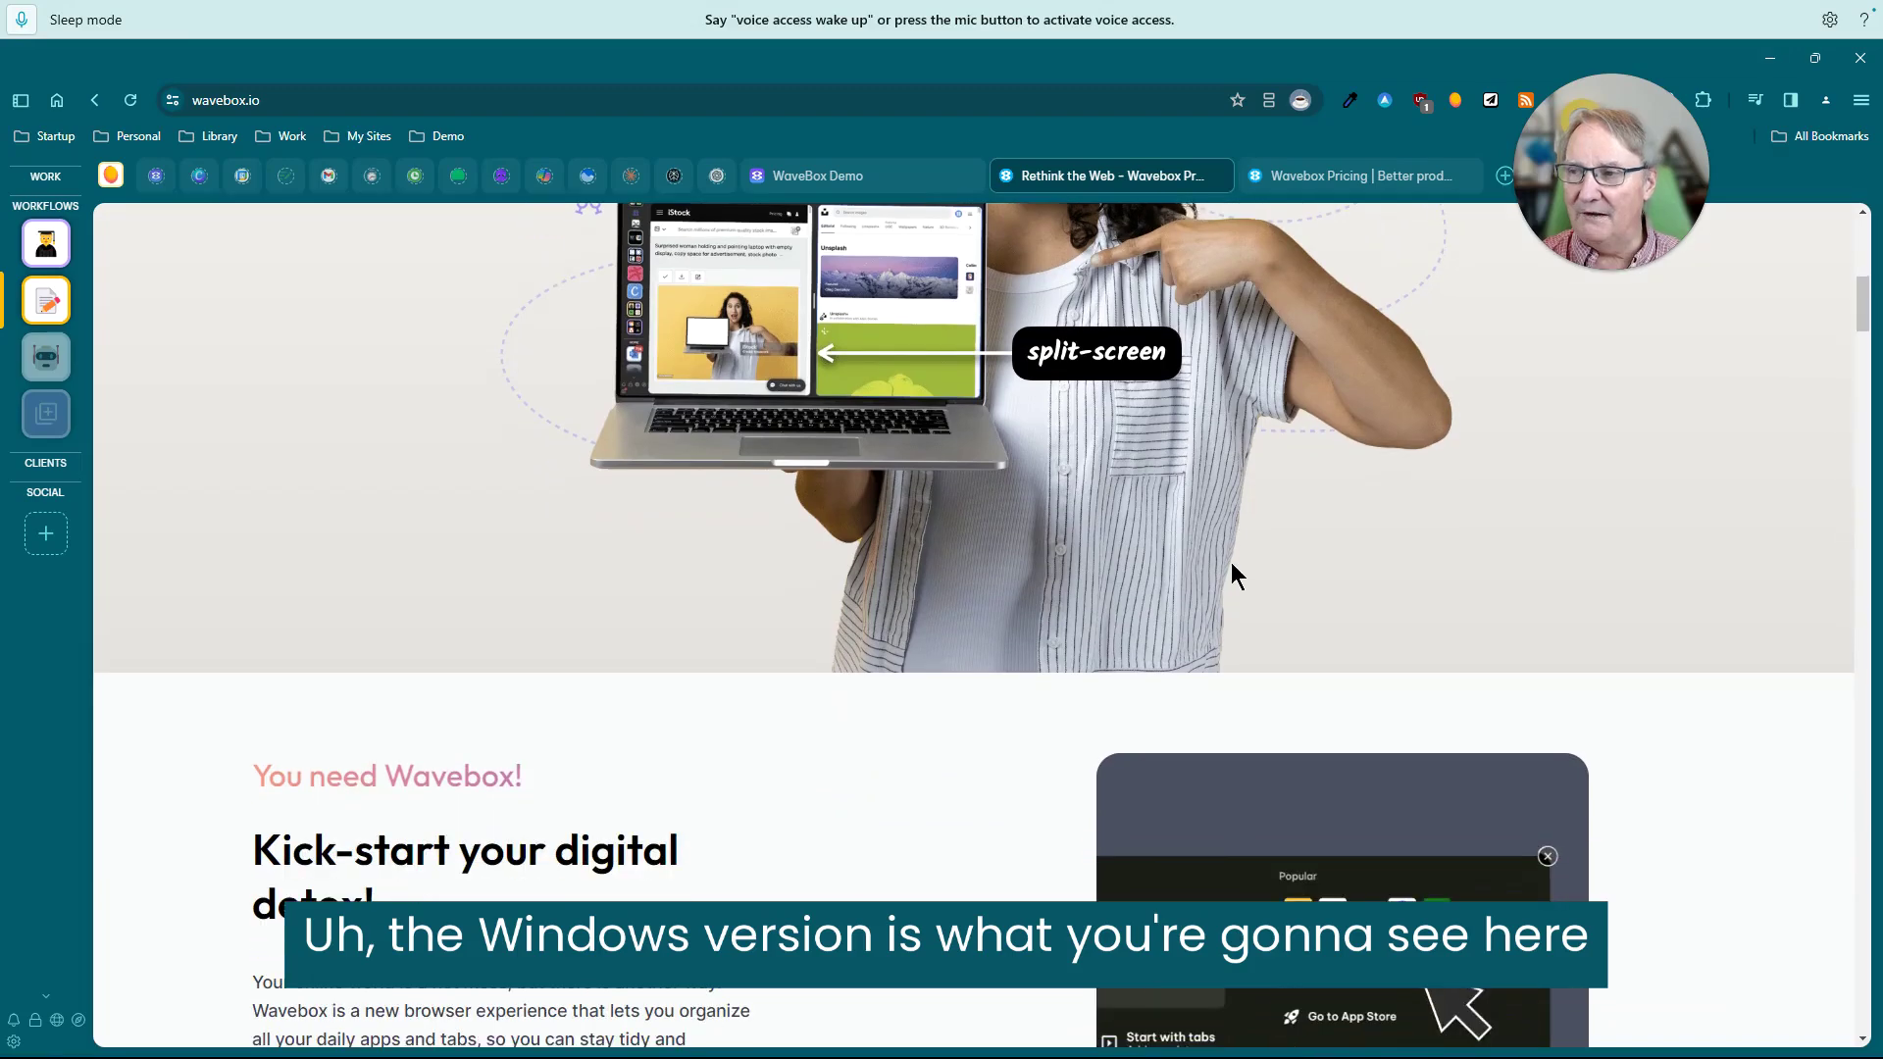
scroll(1233, 567, down, 2)
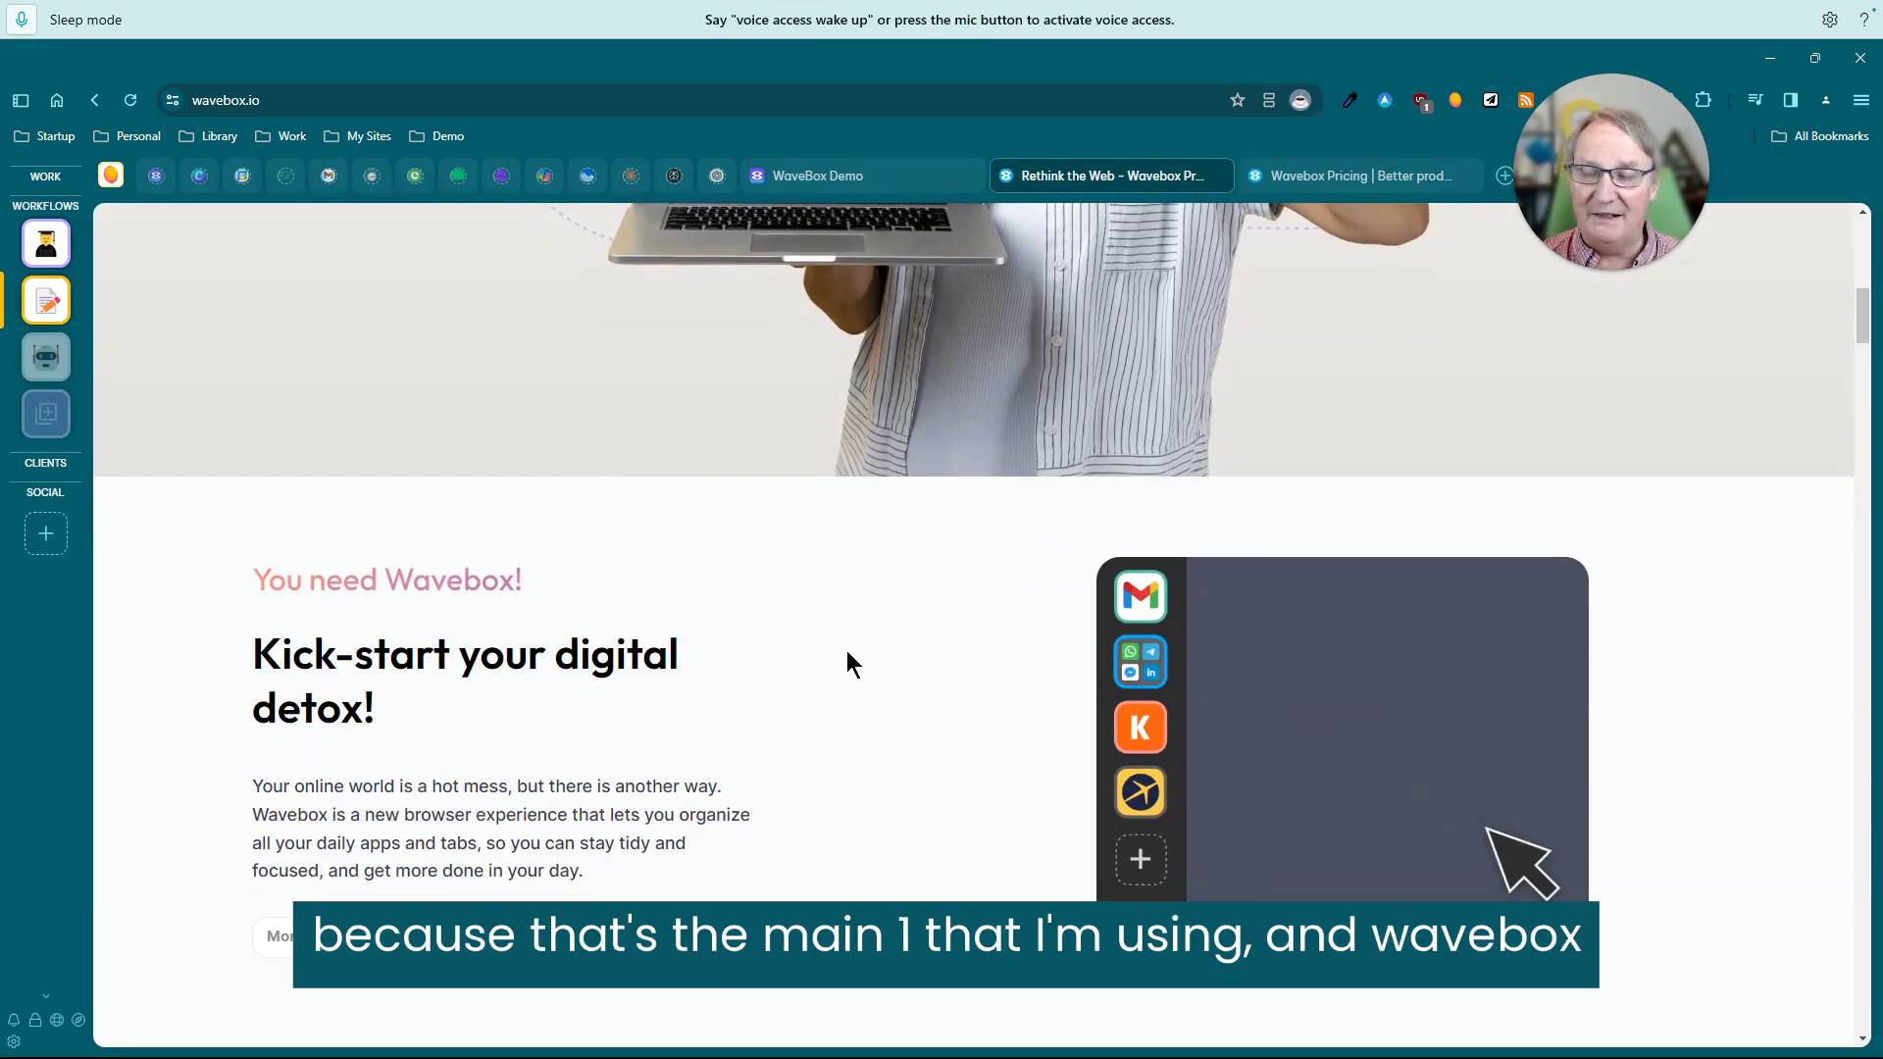
scroll(846, 651, down, 1)
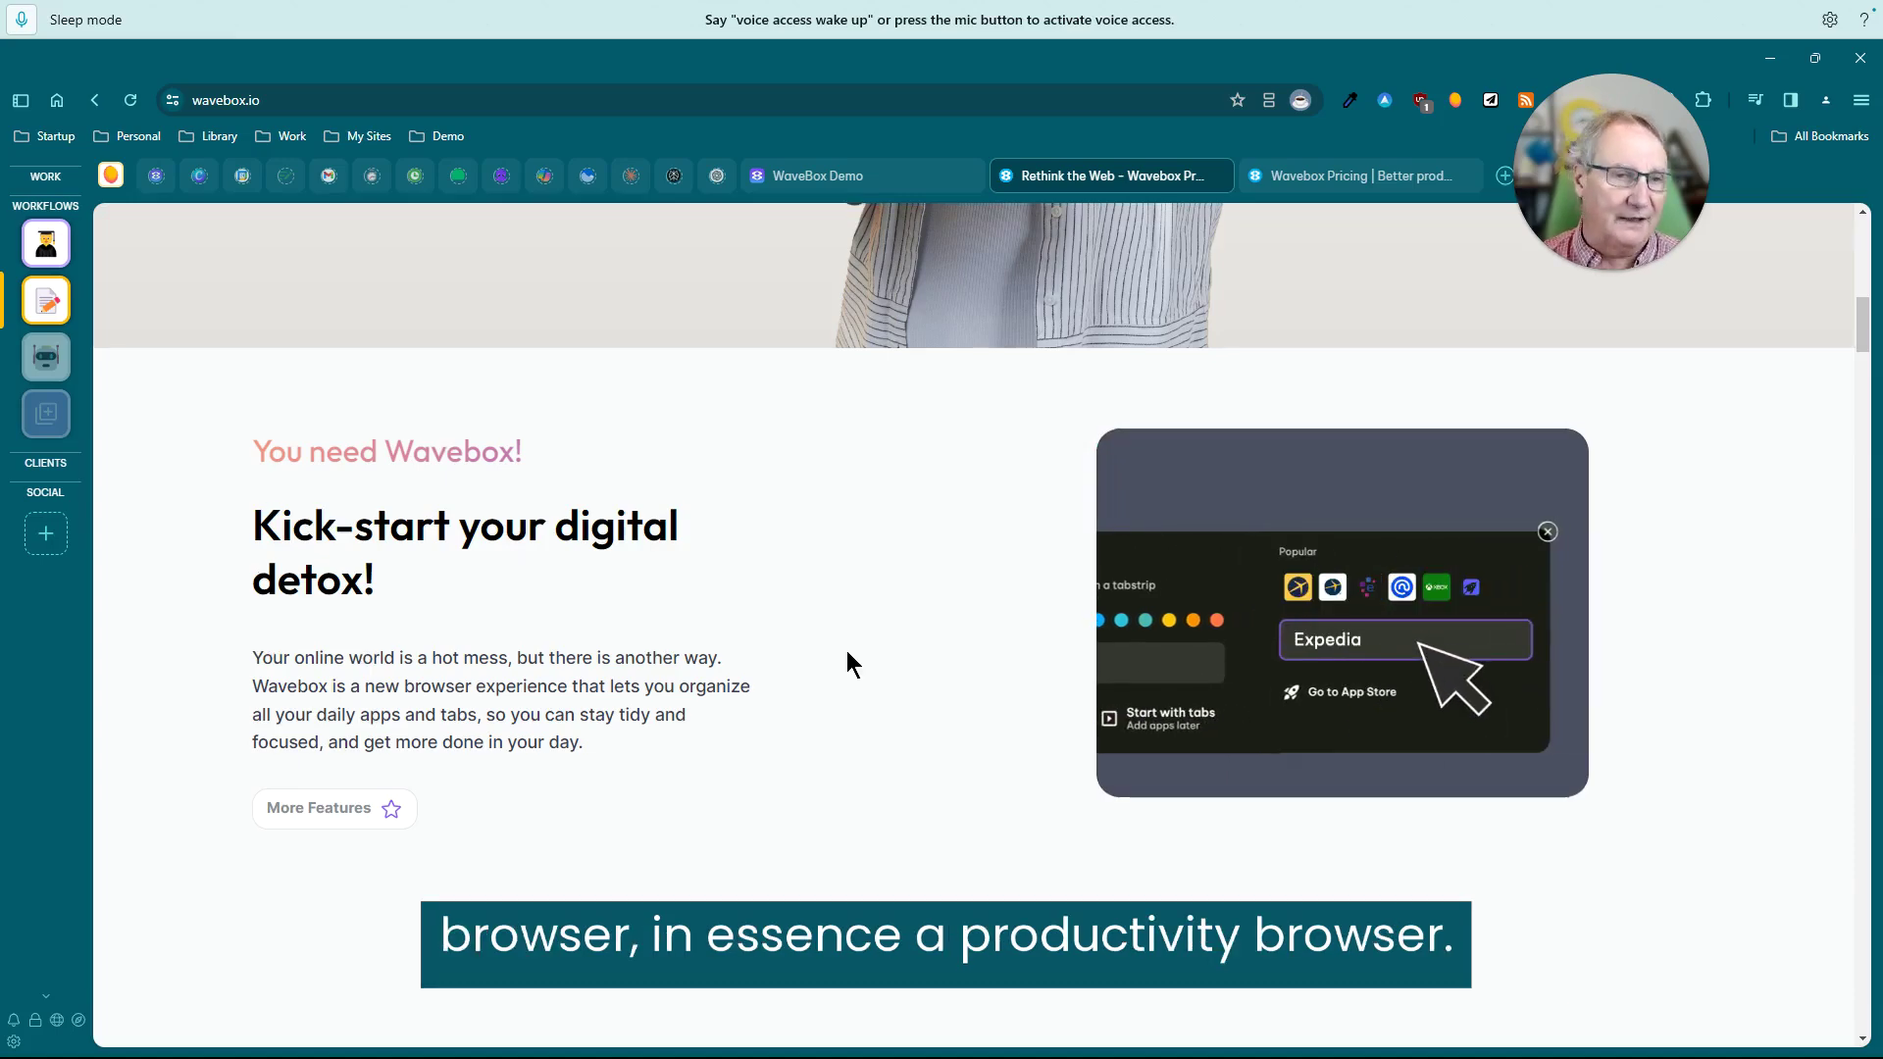
scroll(845, 651, up, 2)
scroll(846, 650, up, 10)
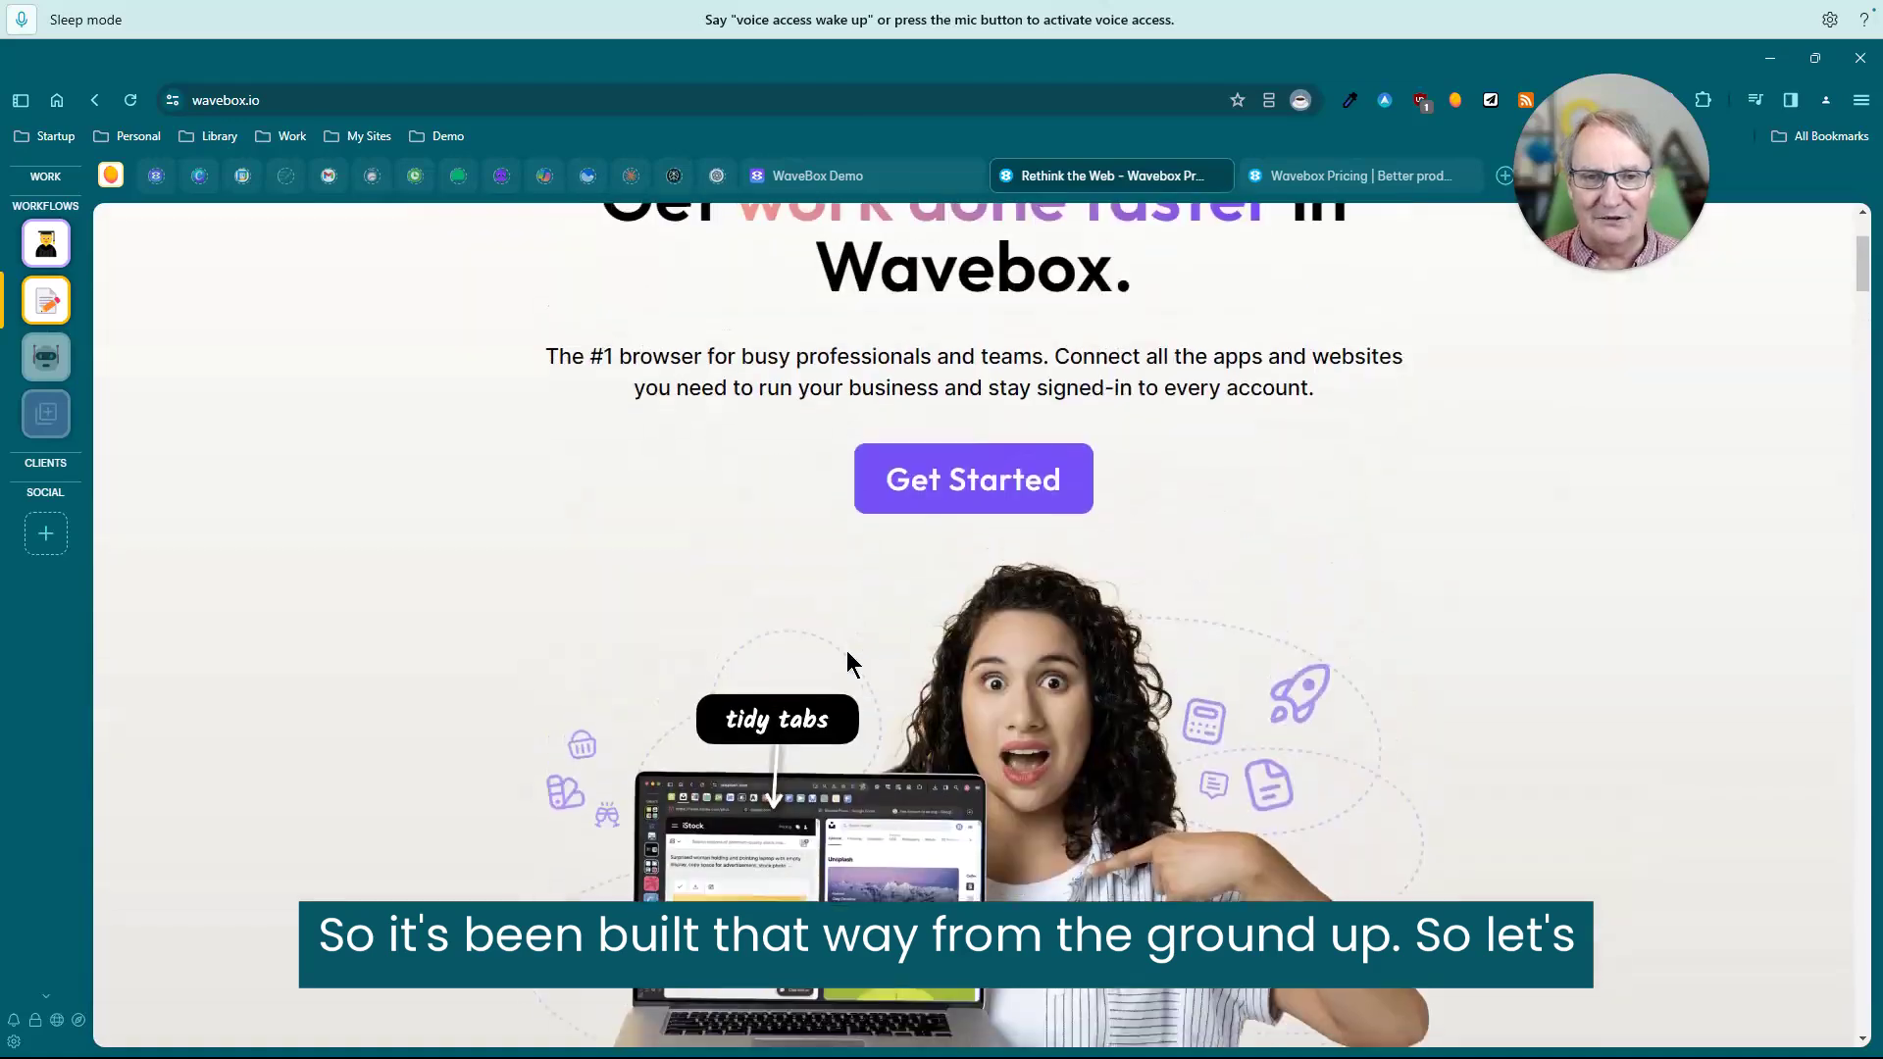
scroll(847, 652, up, 1)
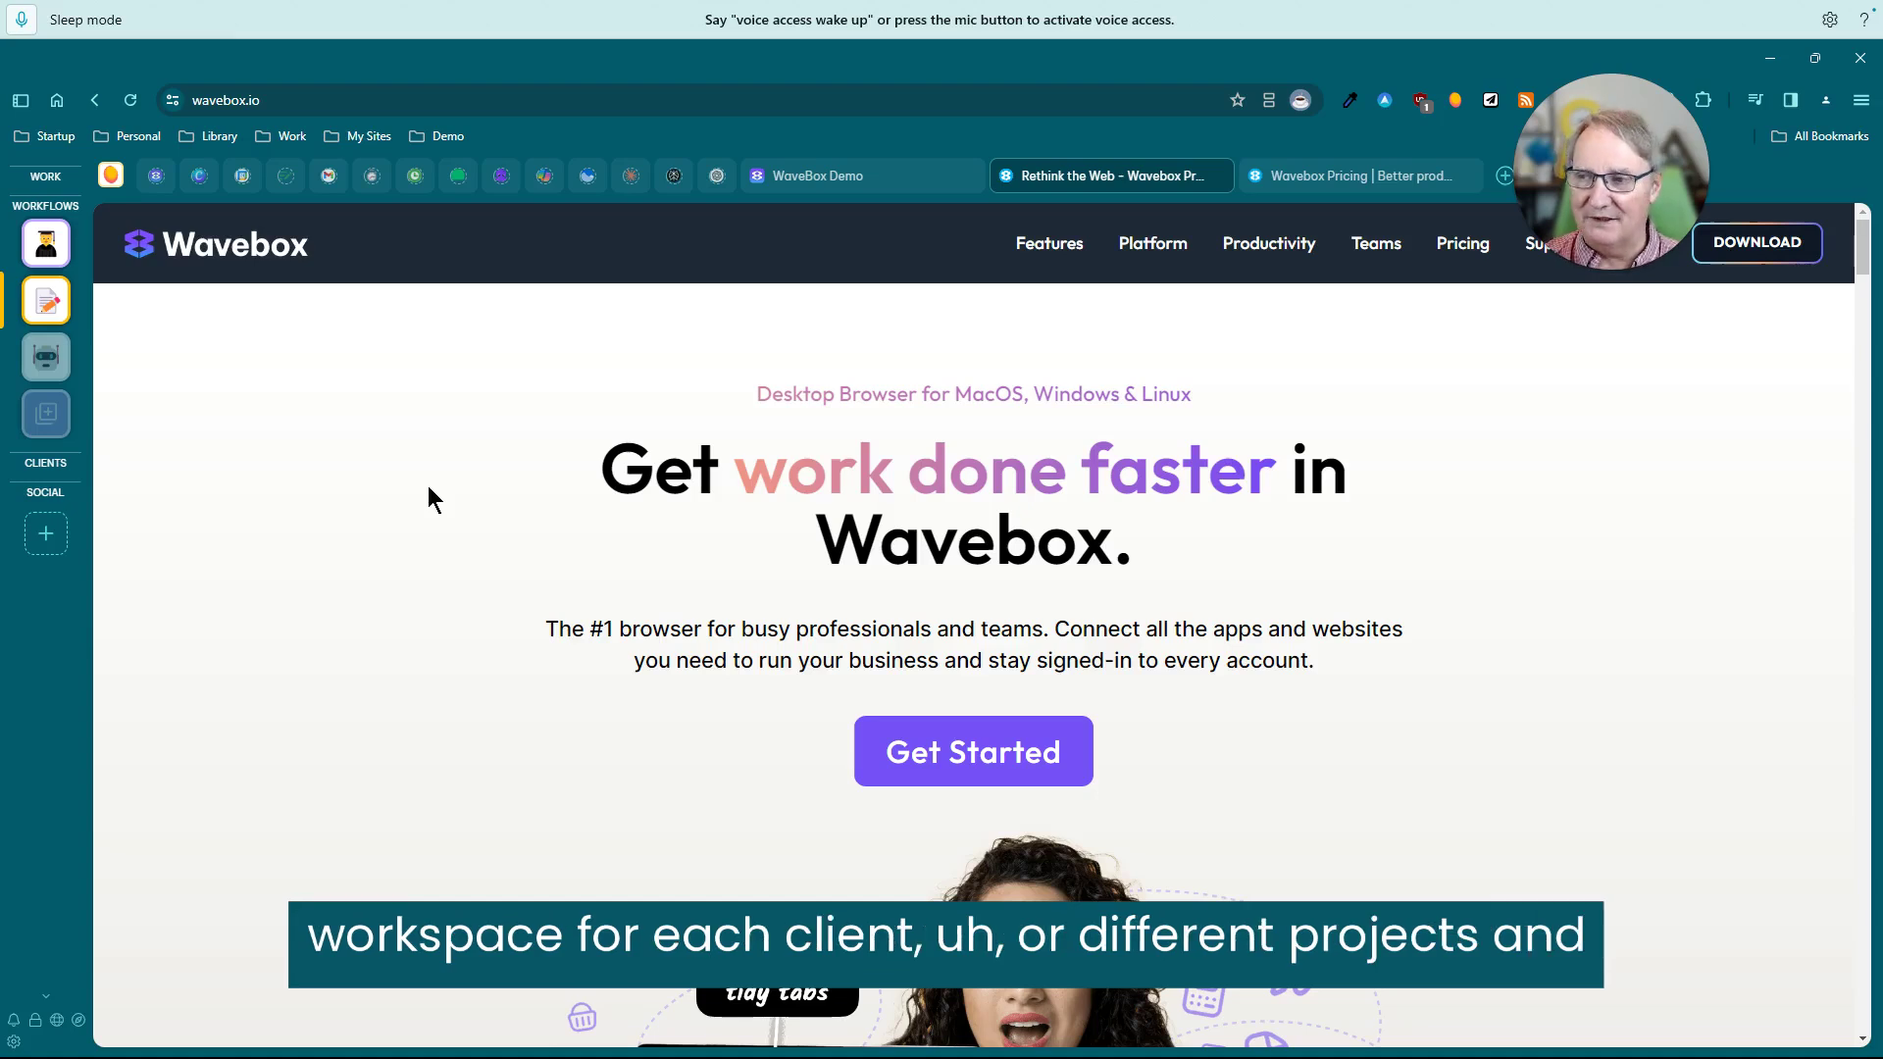
scroll(429, 487, down, 3)
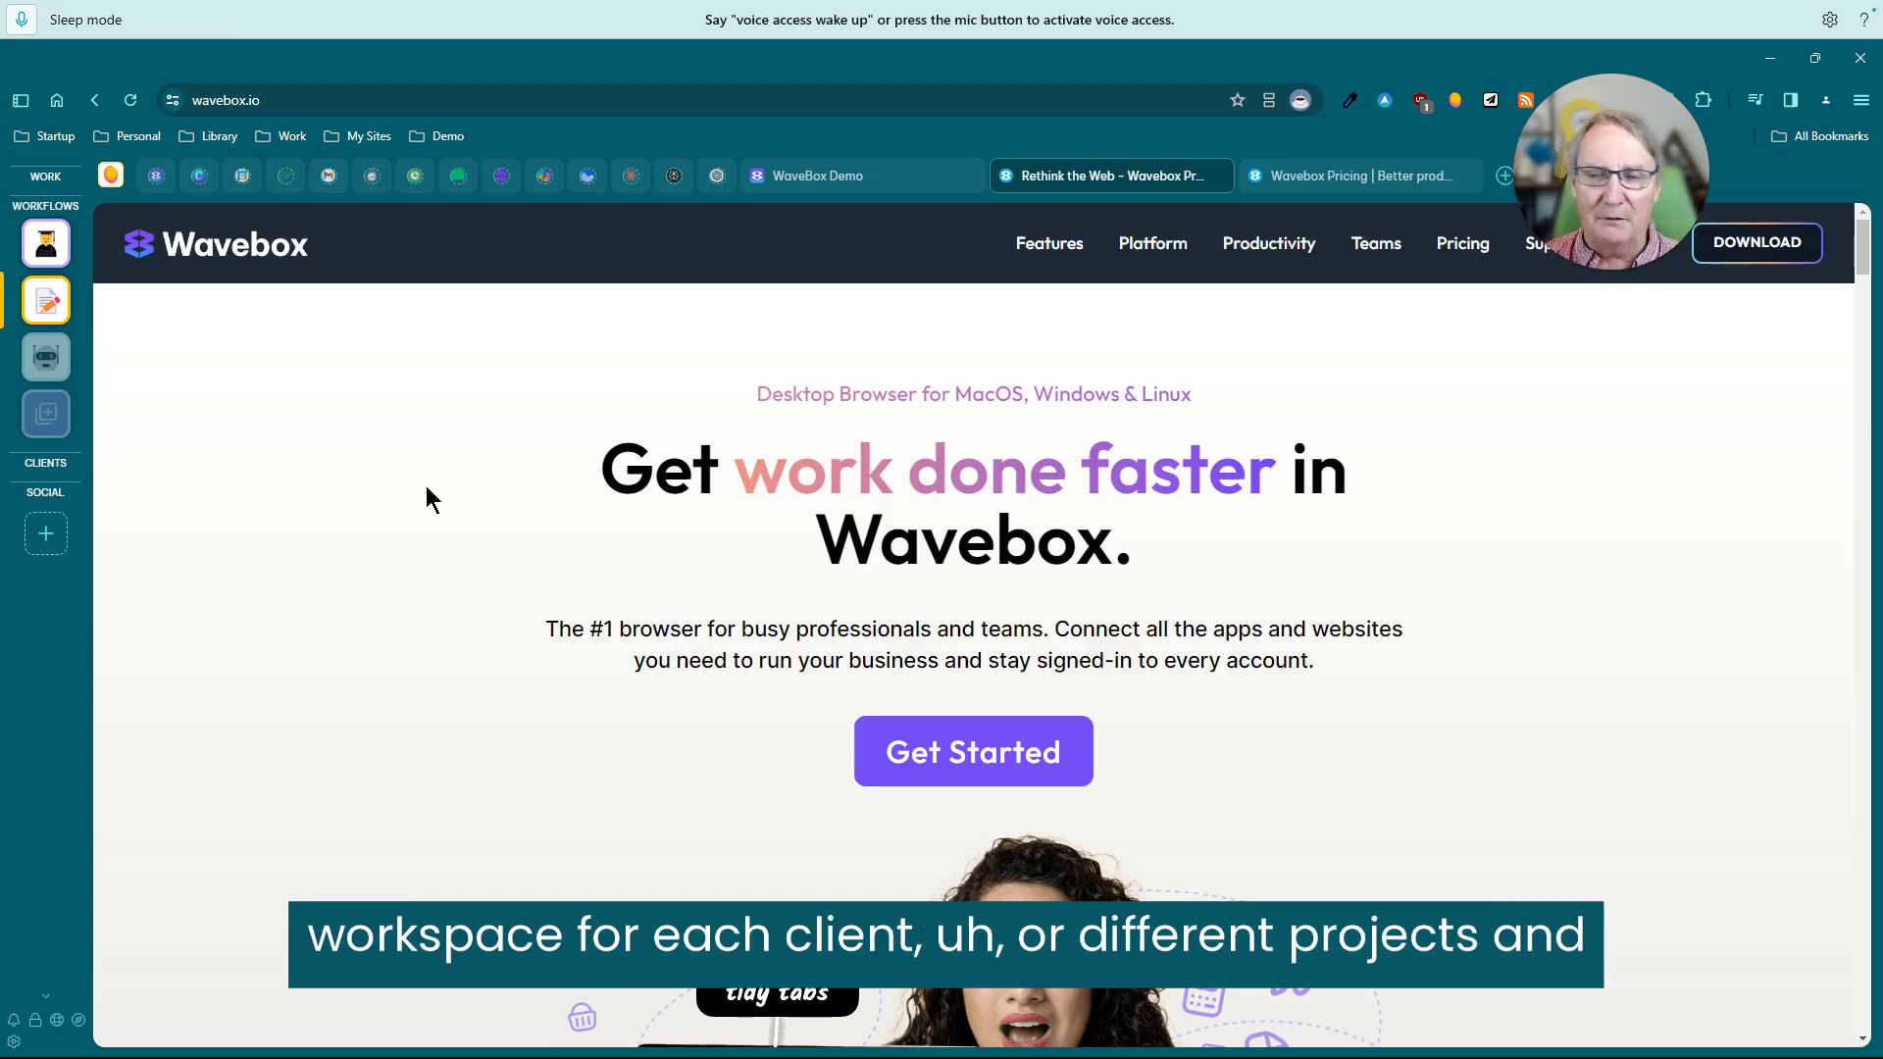
scroll(426, 488, up, 2)
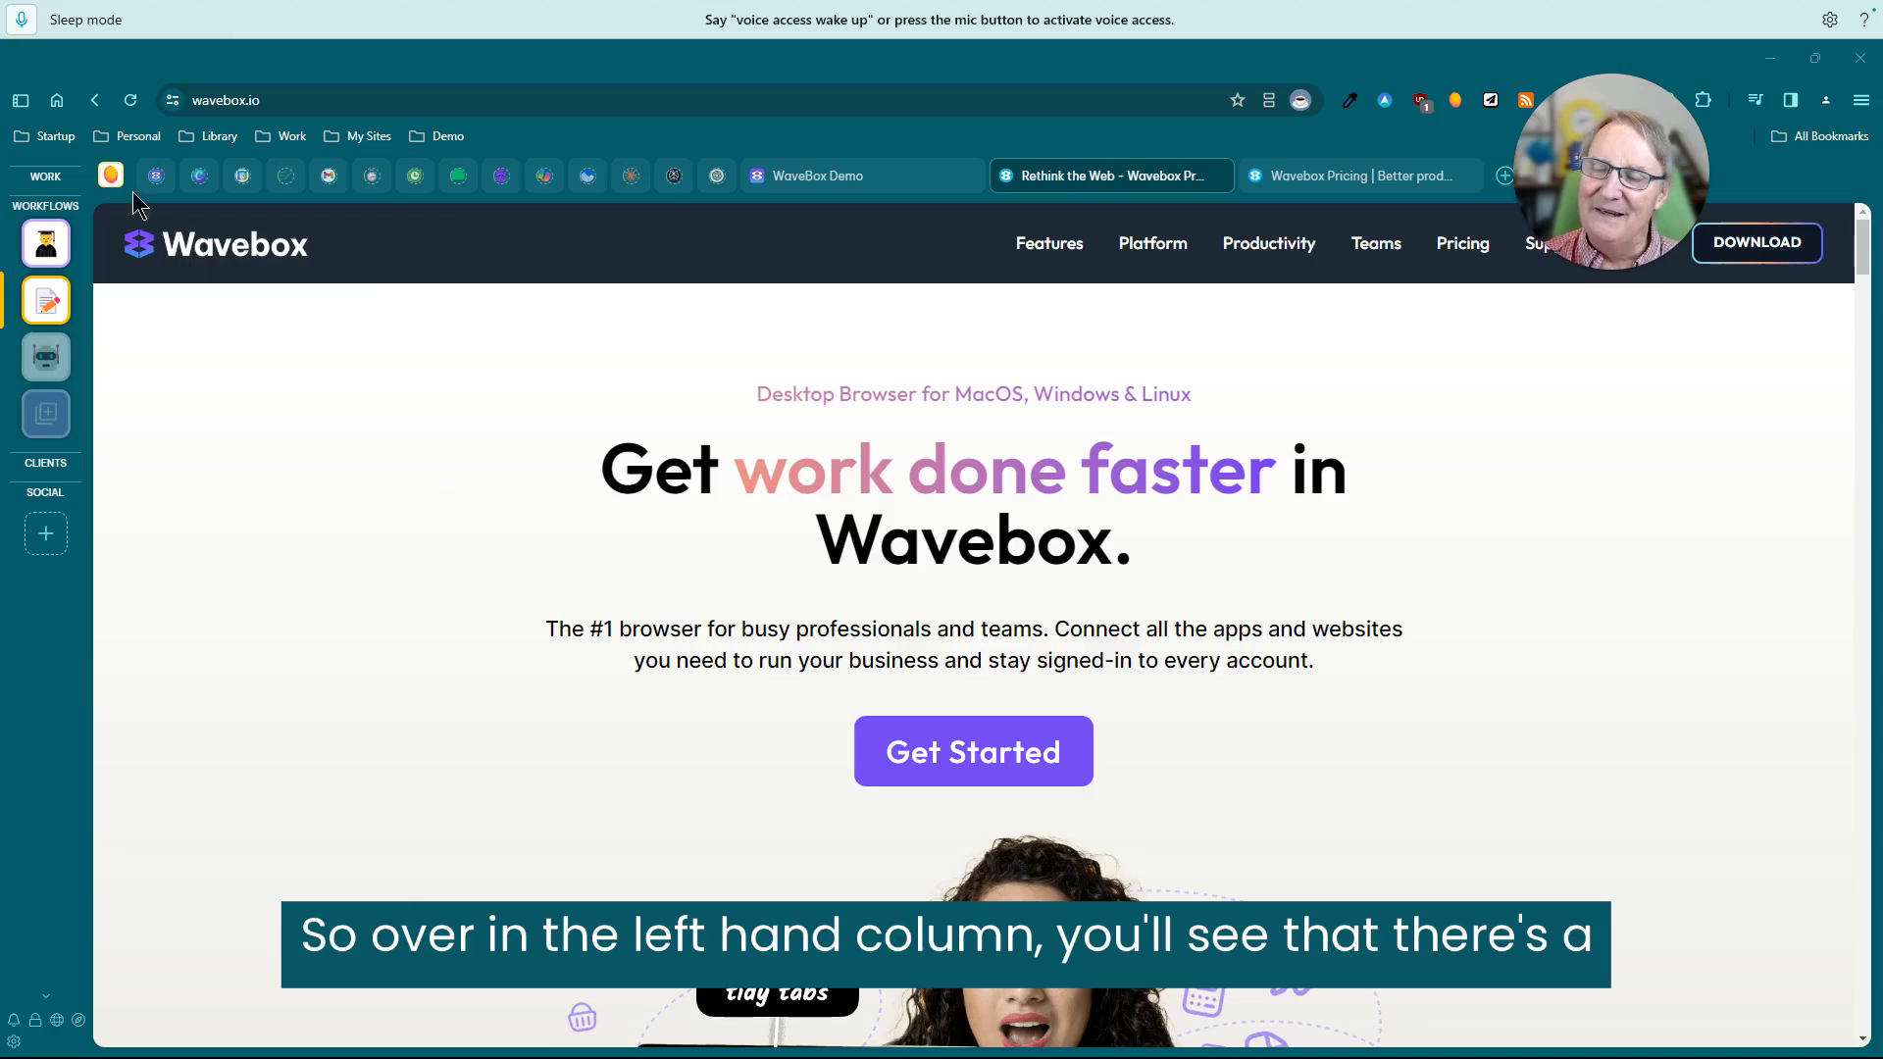
Expand the Work, Clients and Social groups in the workspace sidebar.
click(43, 178)
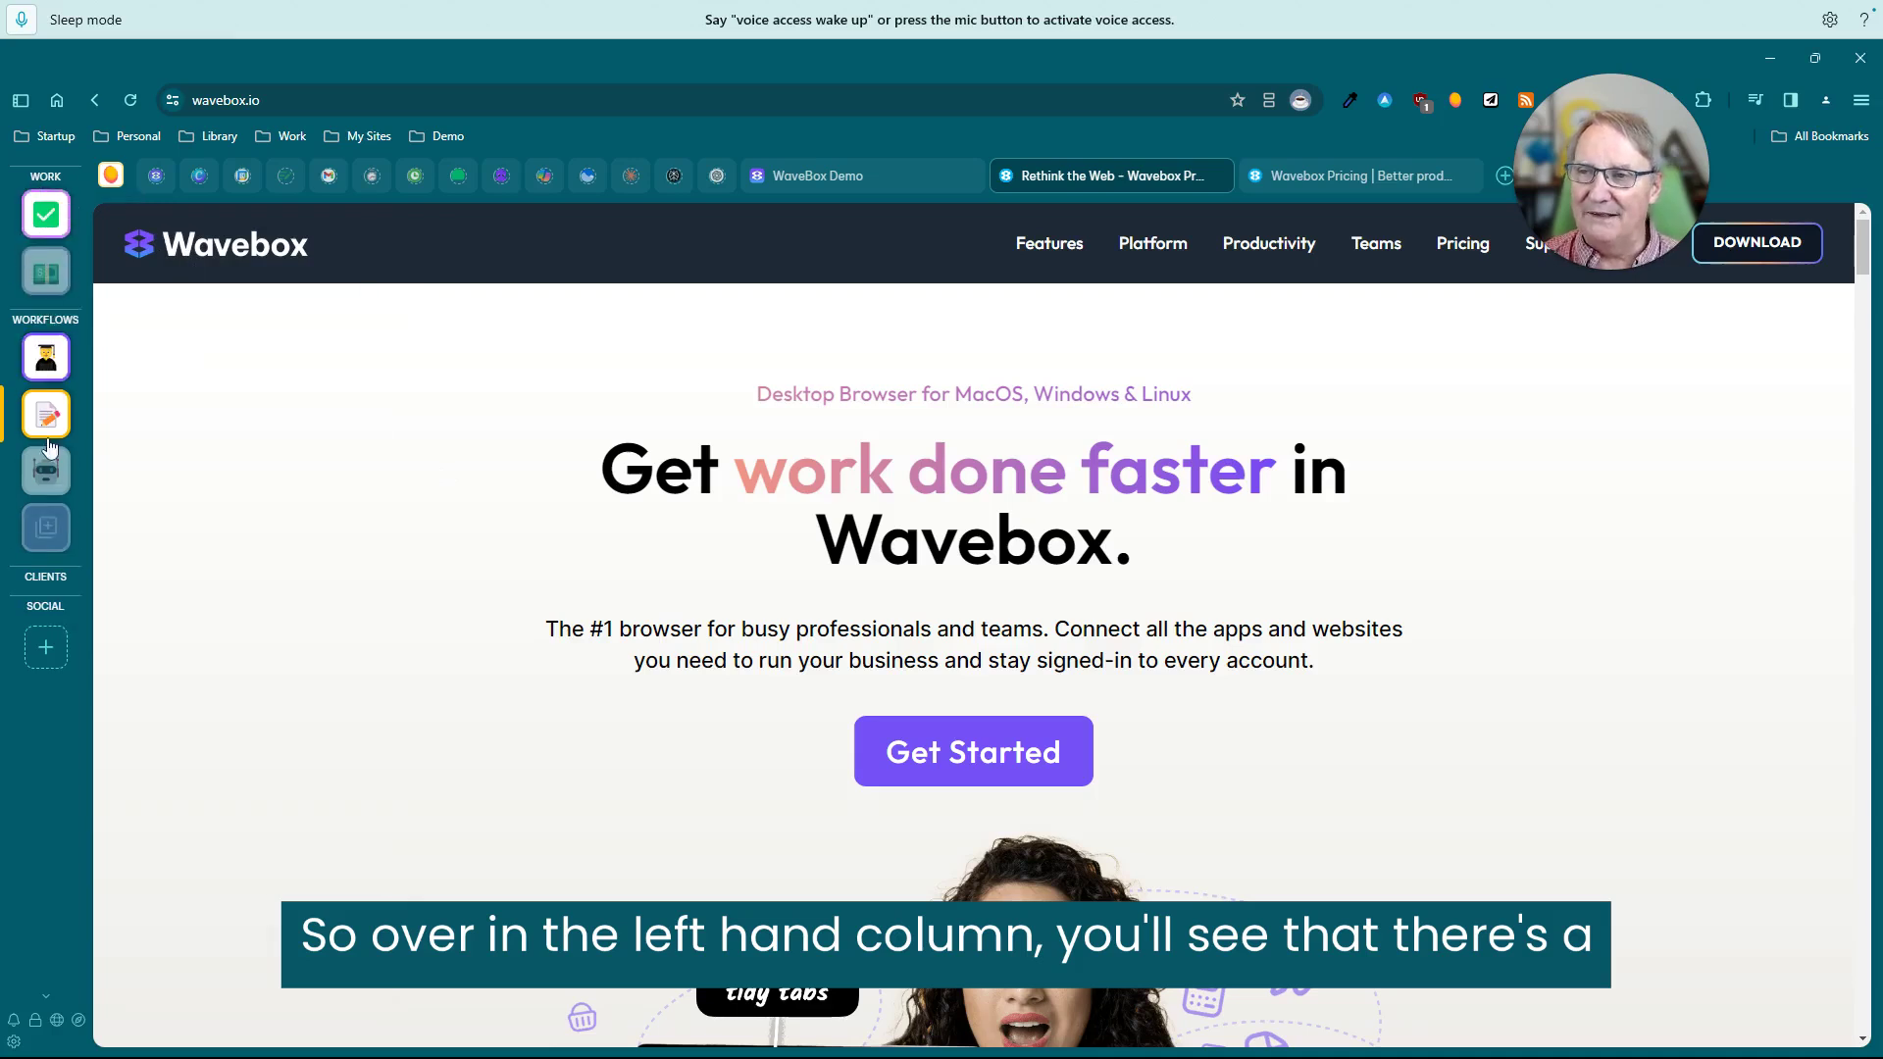
click(48, 584)
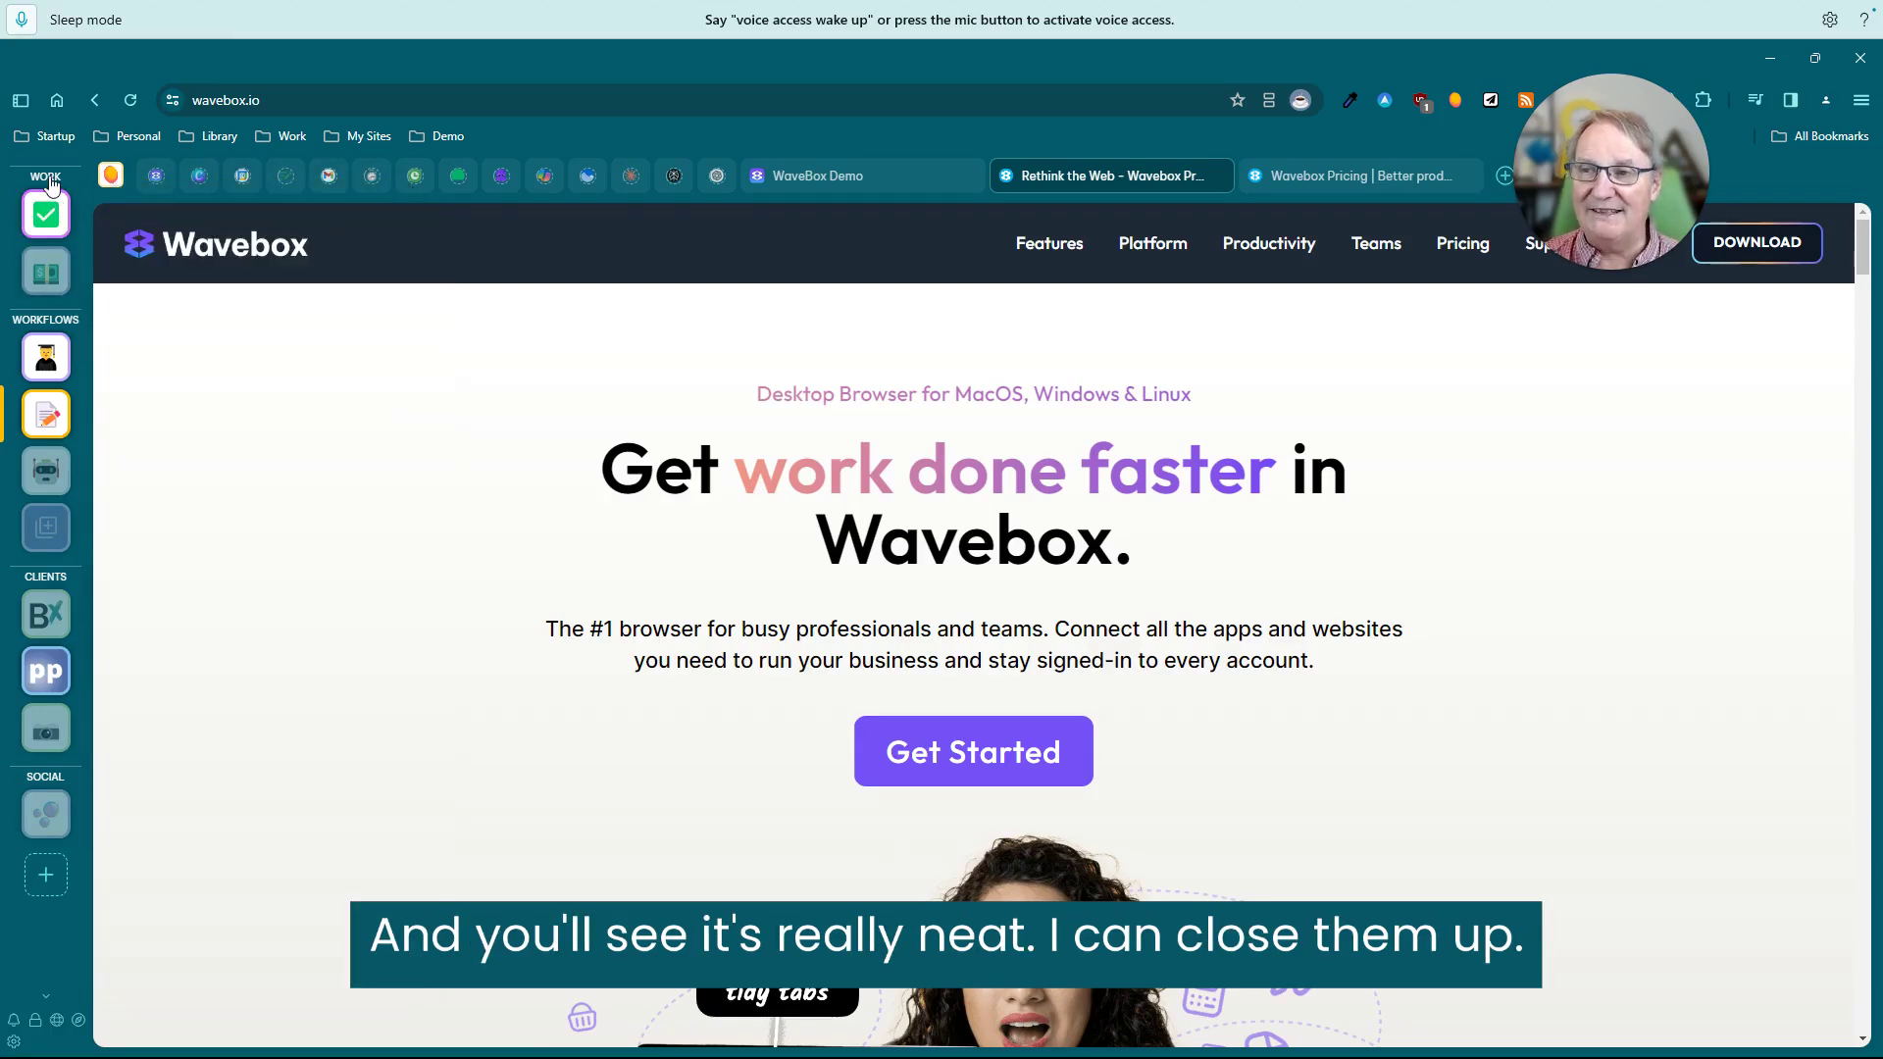
Collapse the Work and Workflows groups to focus on the clients, and expand both groups again.
click(51, 180)
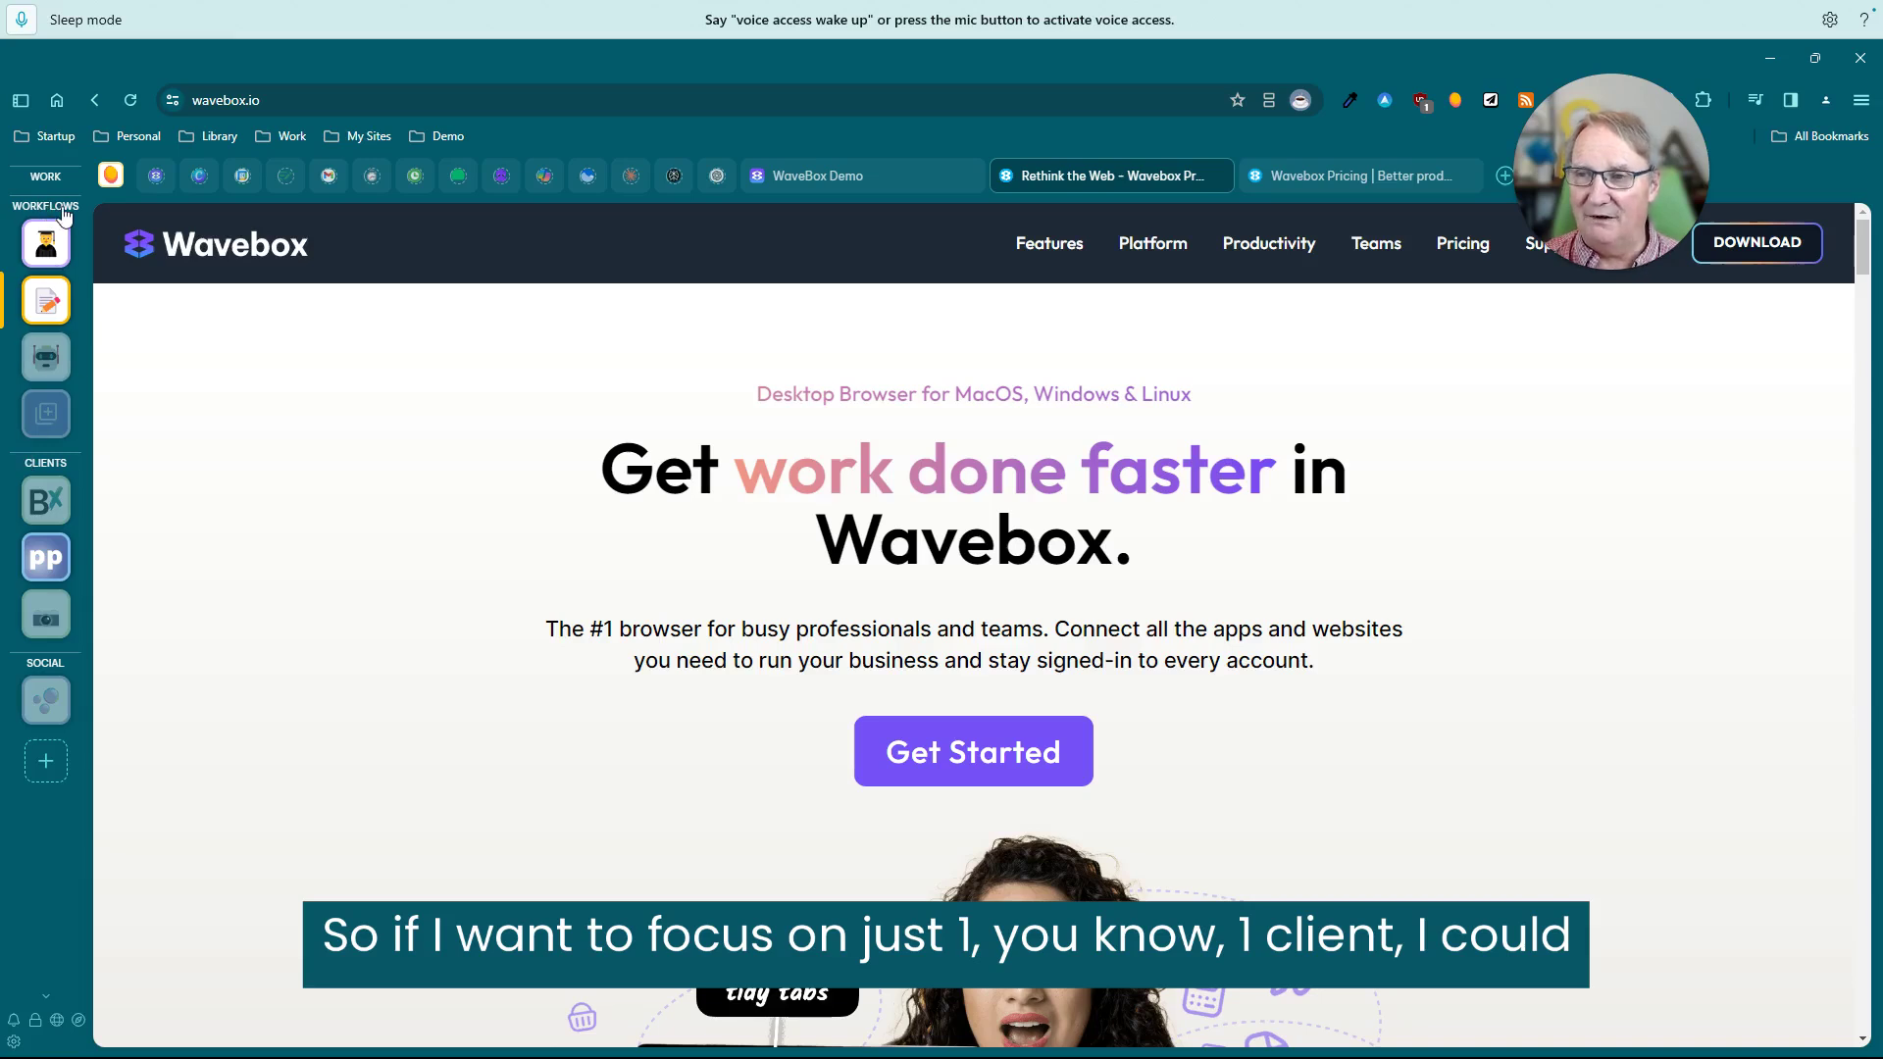
click(64, 210)
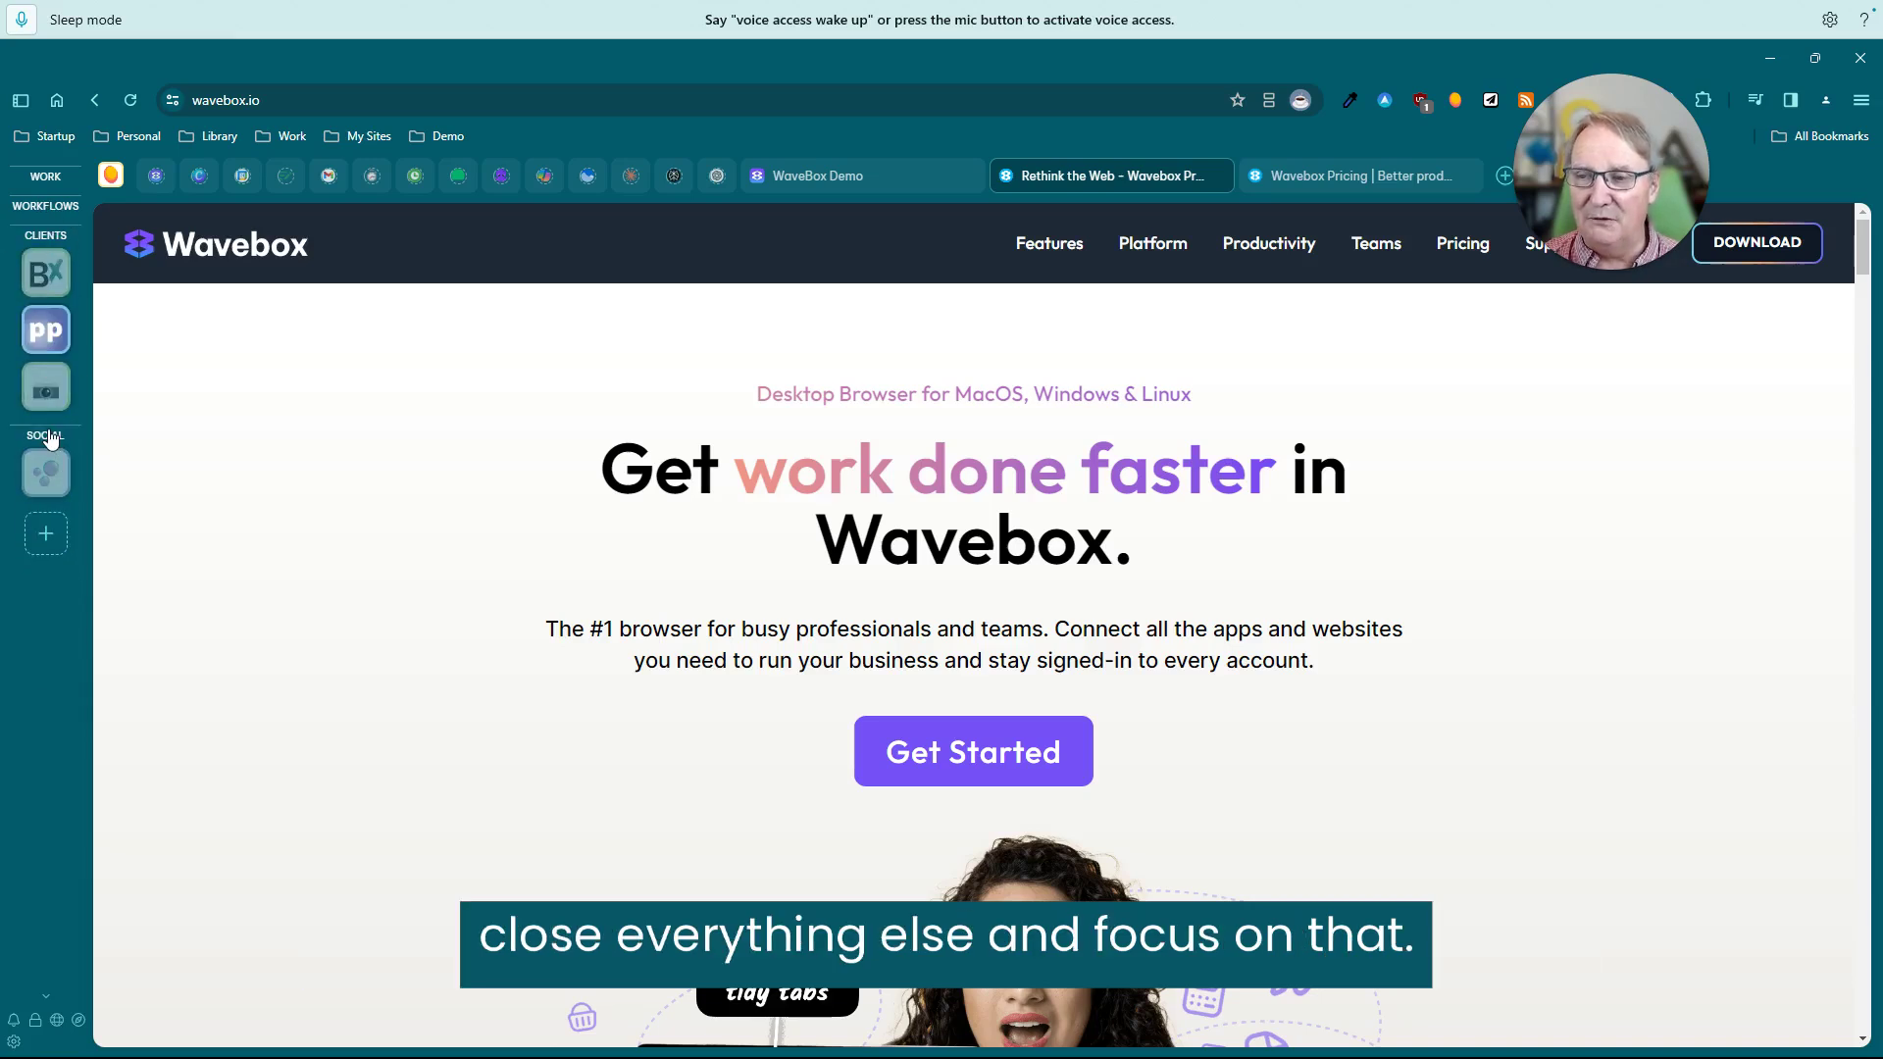
click(55, 209)
click(49, 179)
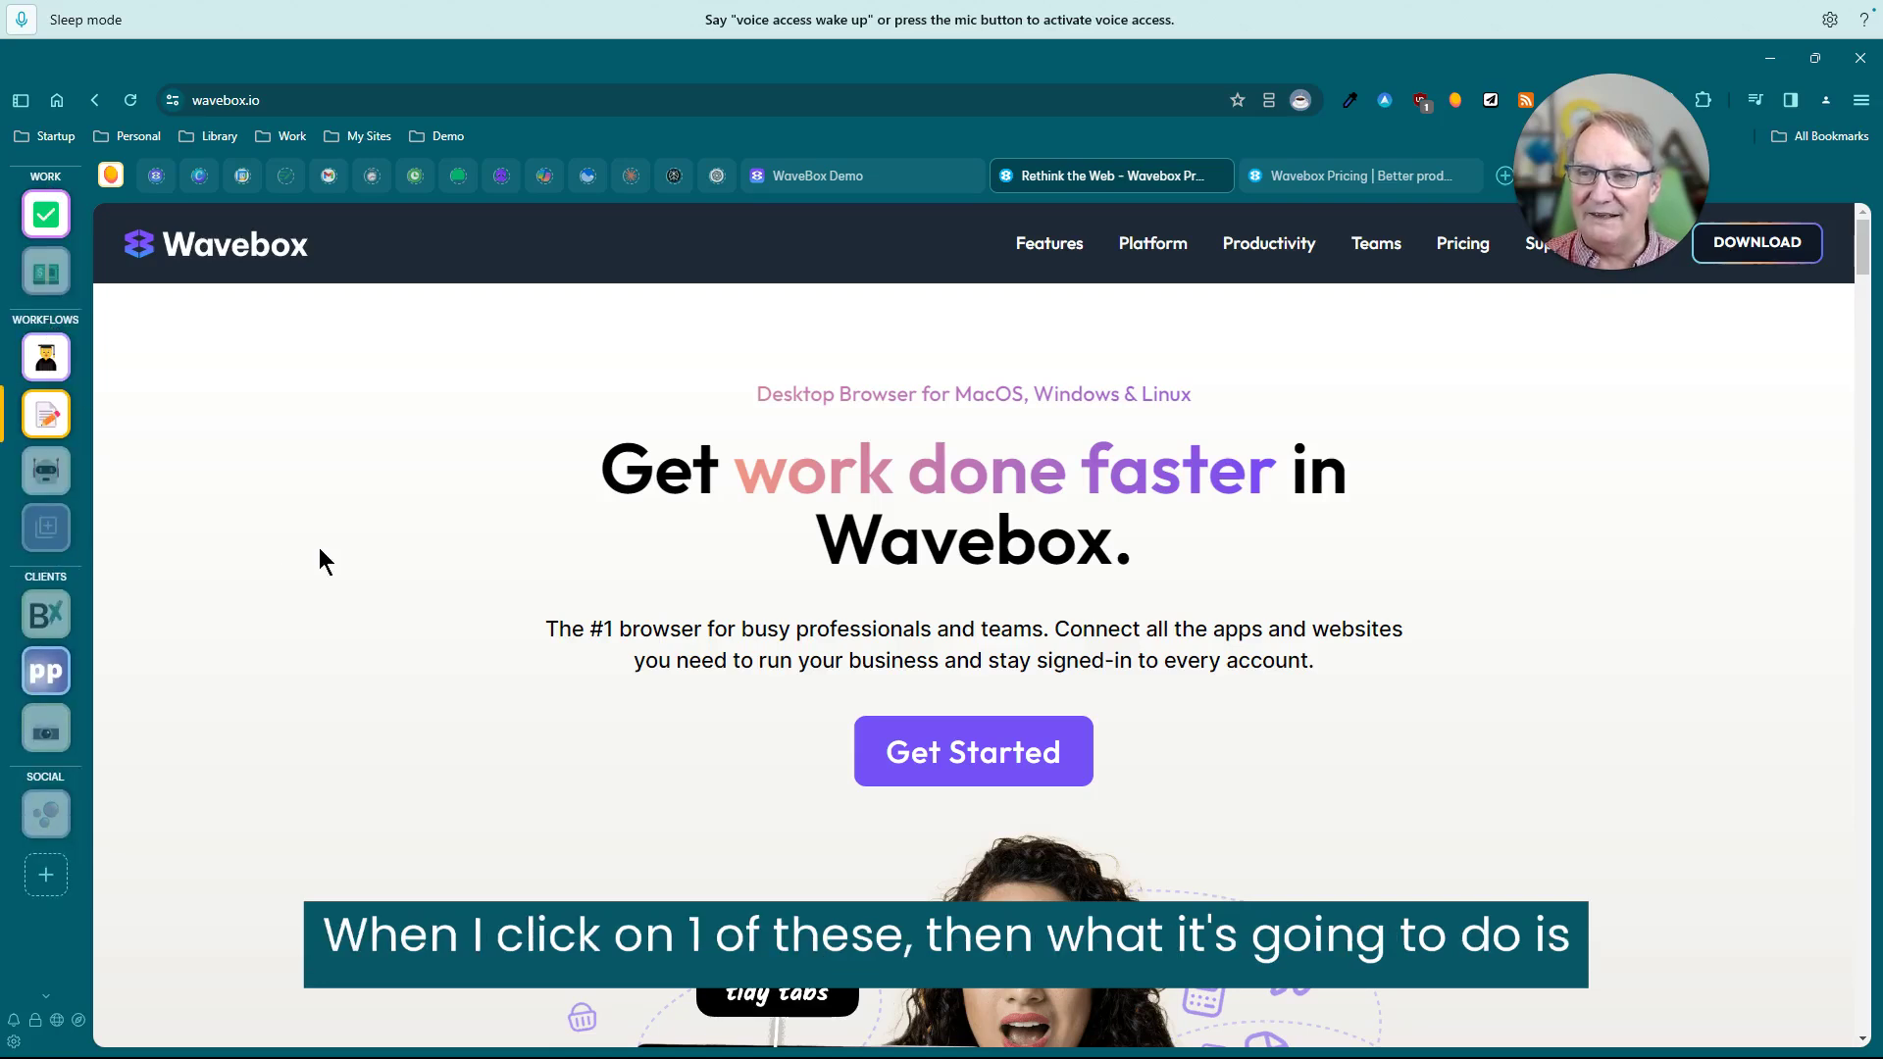
Open the Coaching workflow and preview the pages in its tab strip.
mouse_move(55, 424)
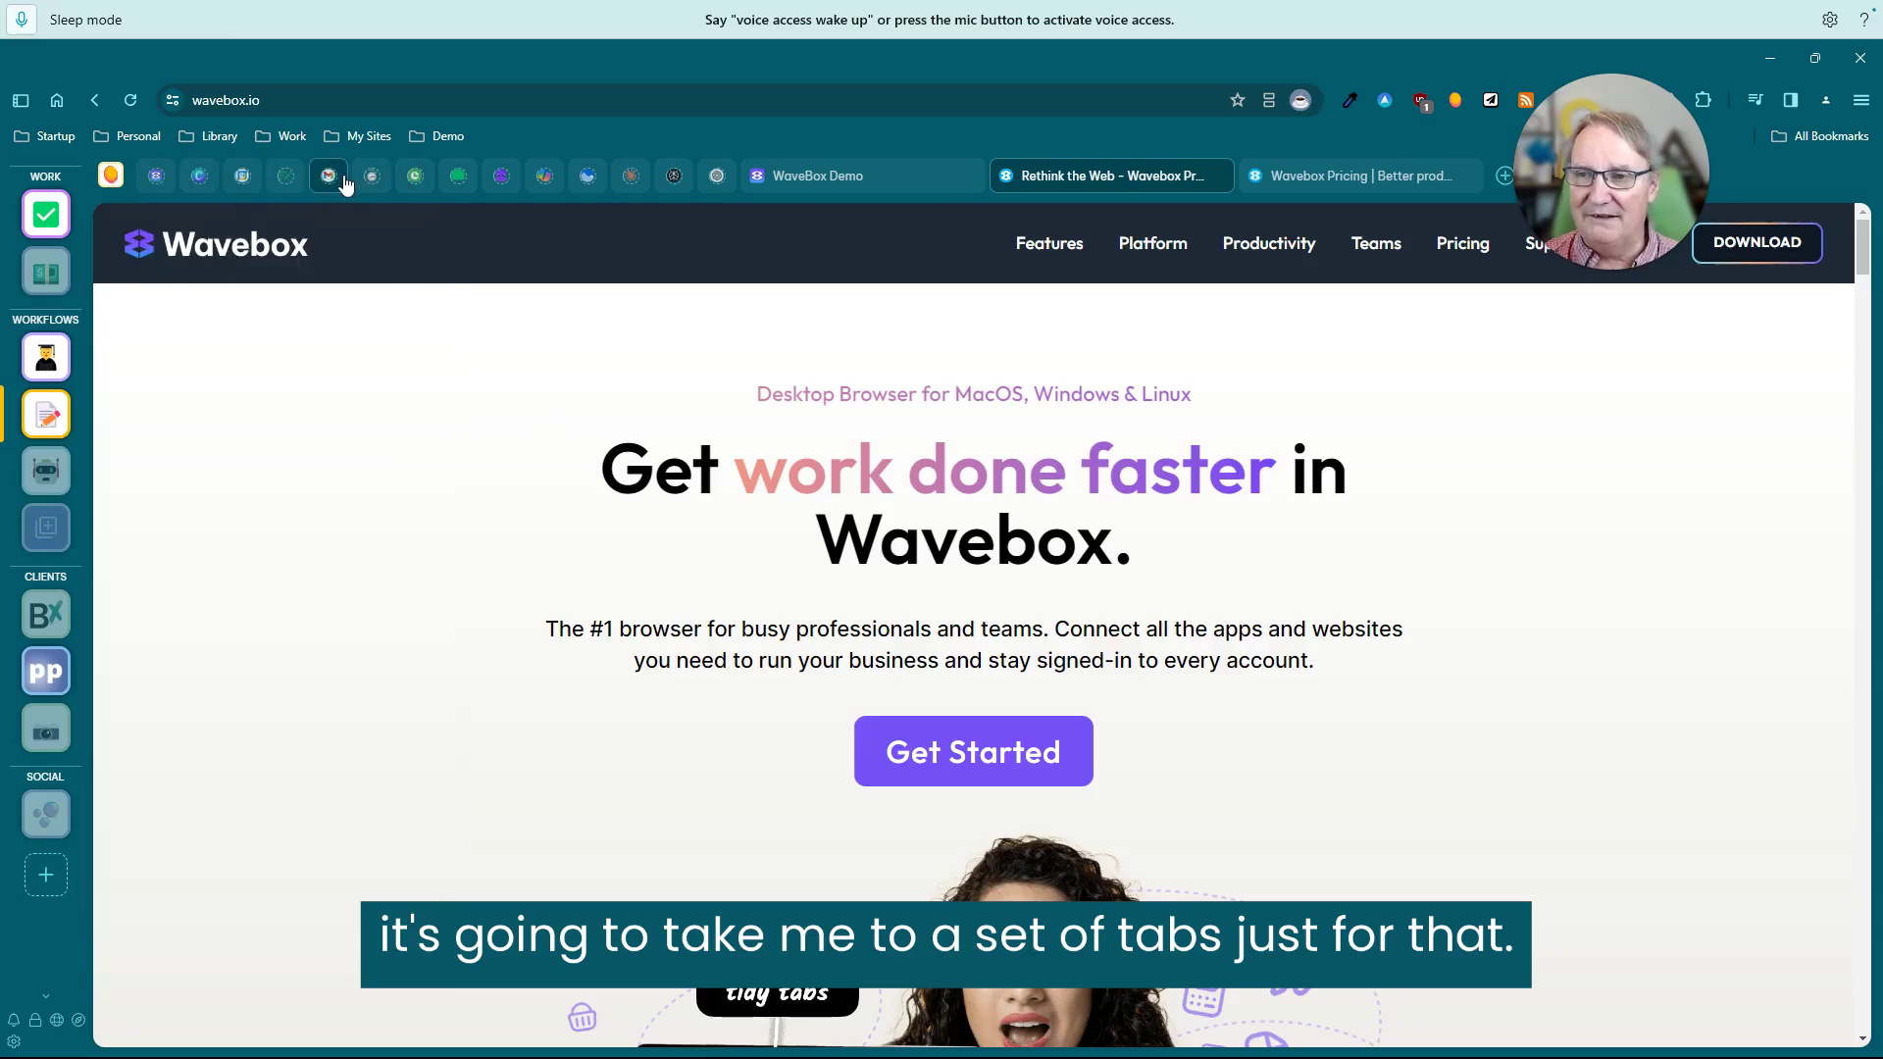
click(46, 366)
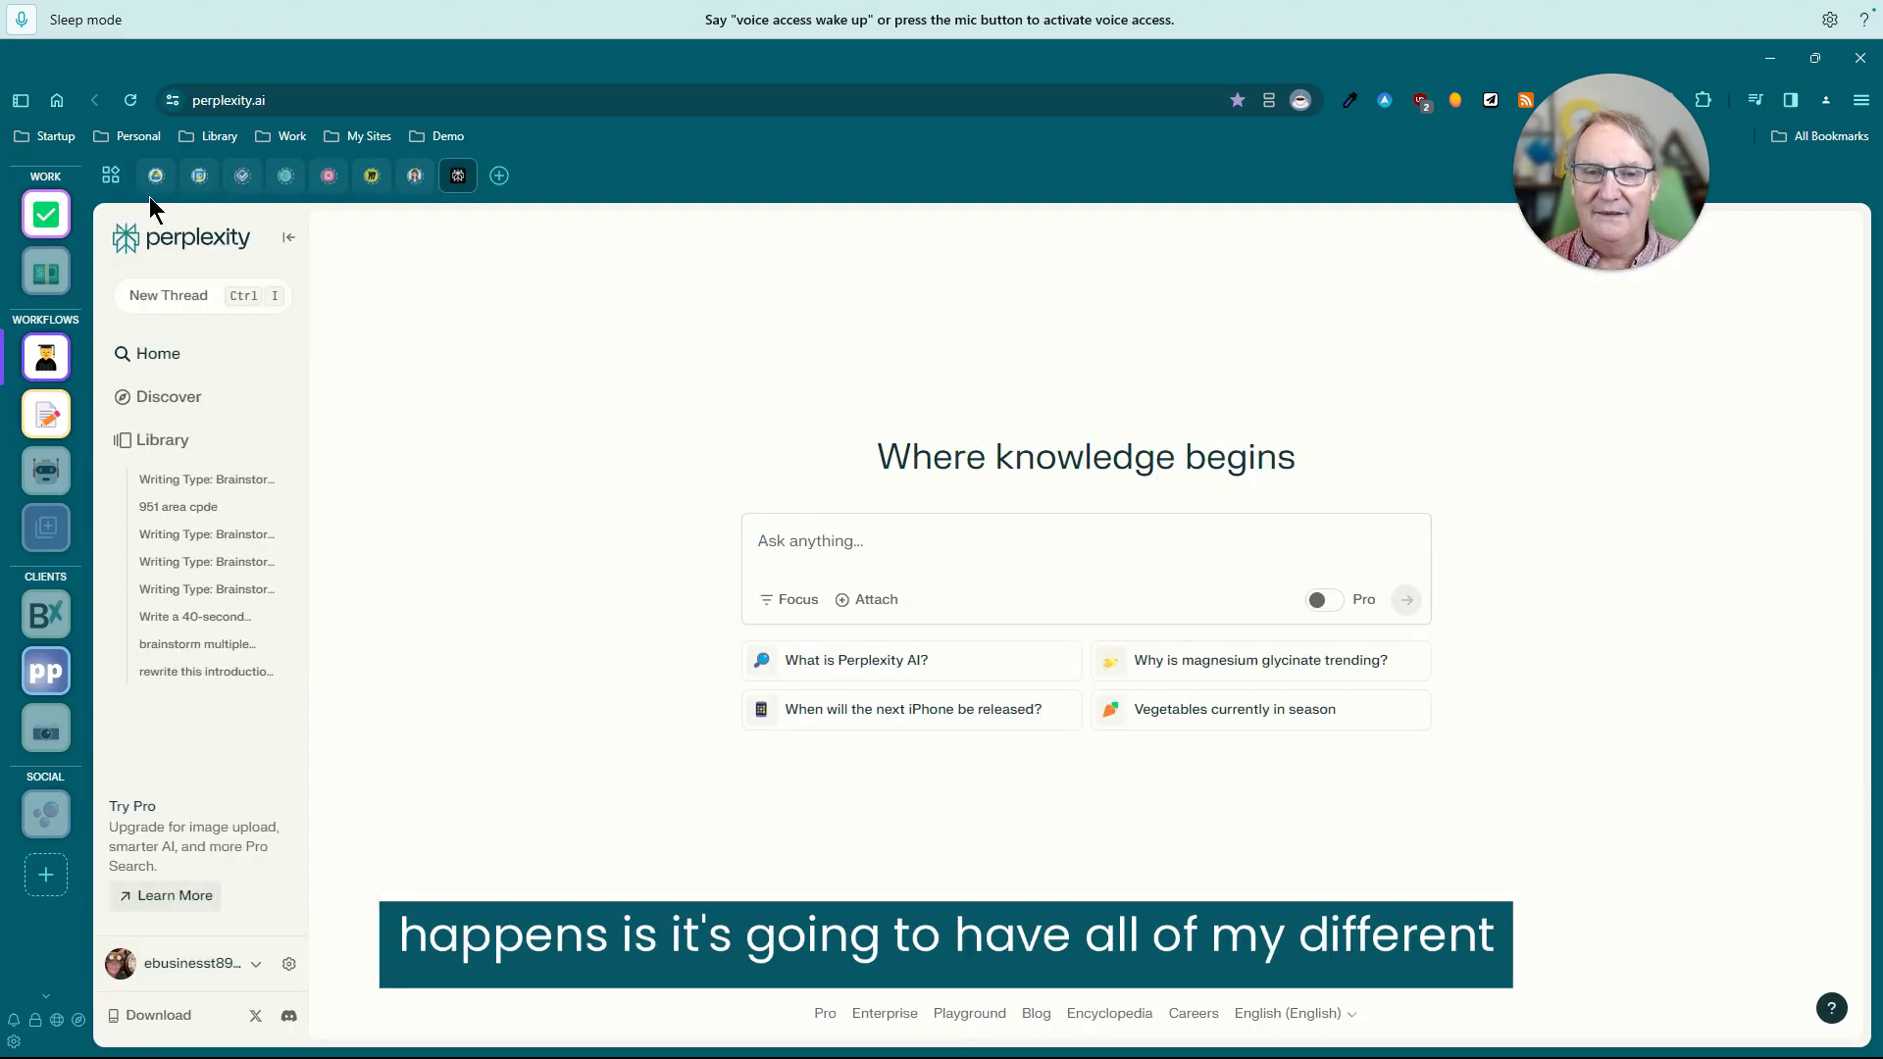
mouse_move(244, 186)
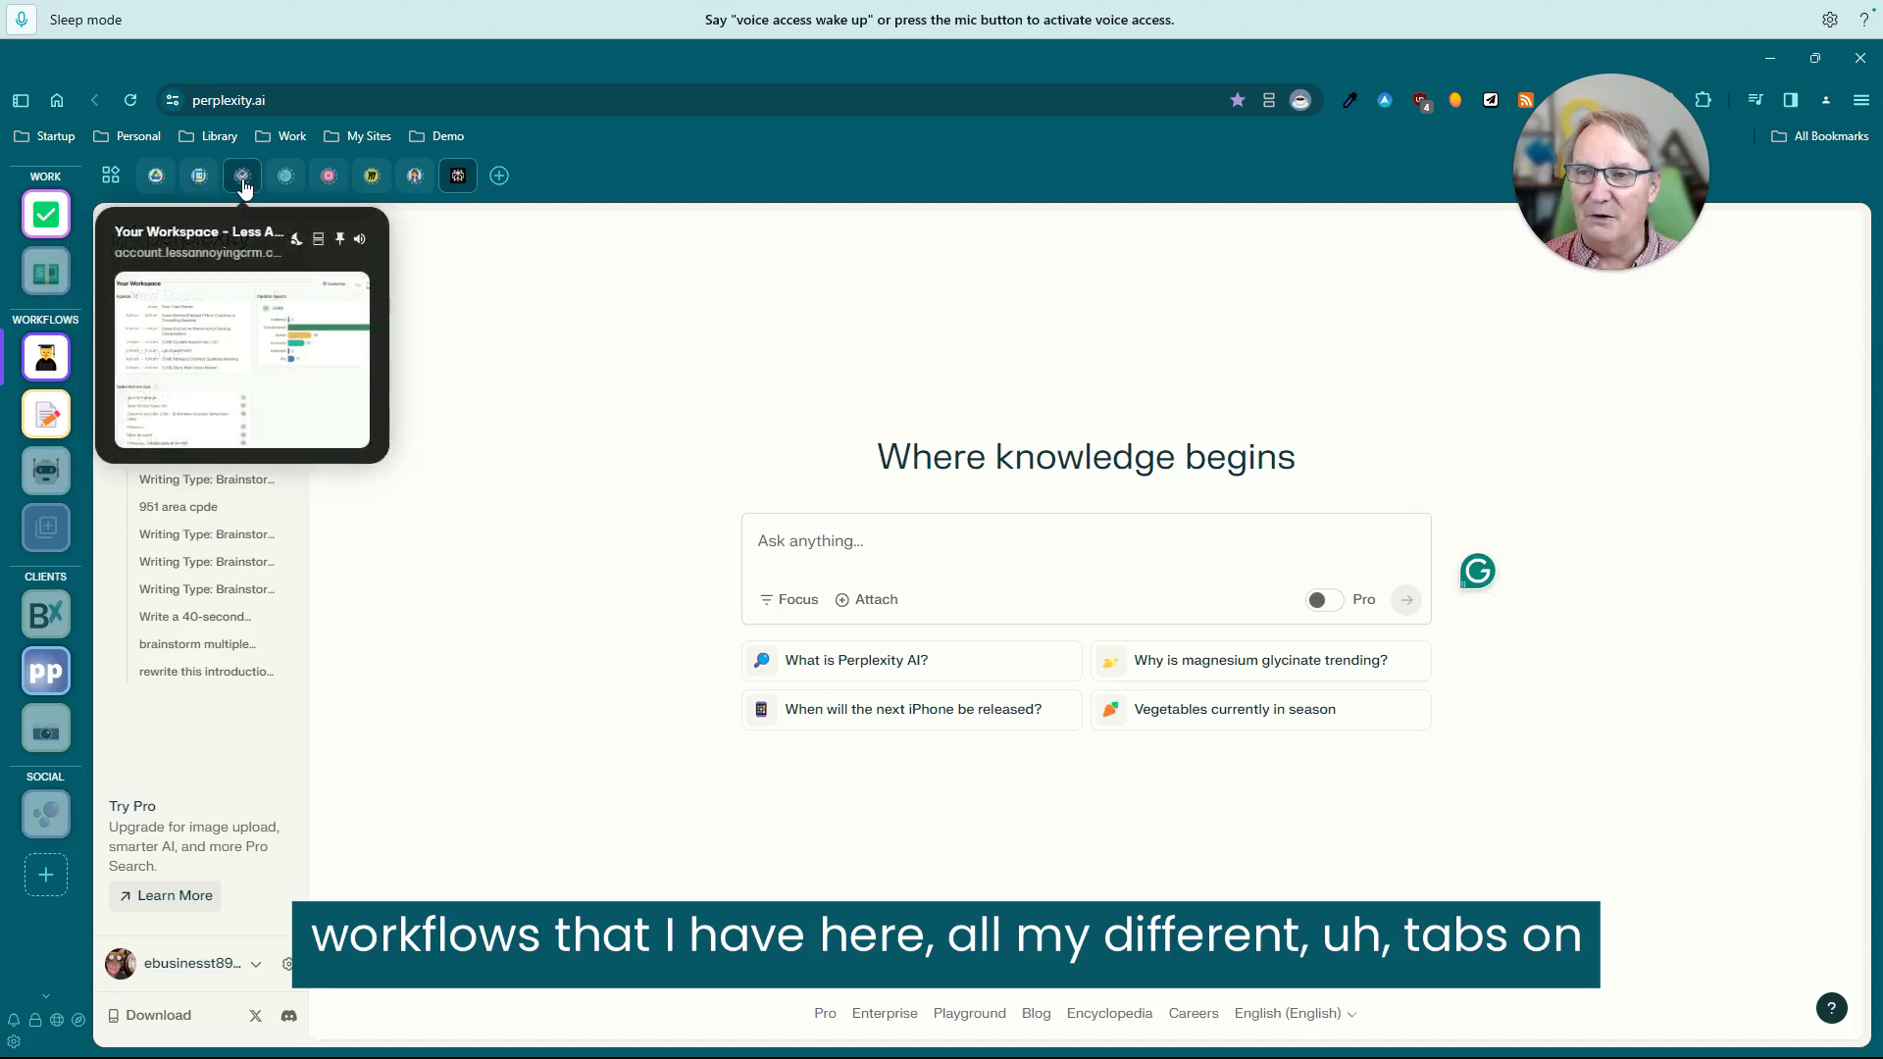
mouse_move(410, 184)
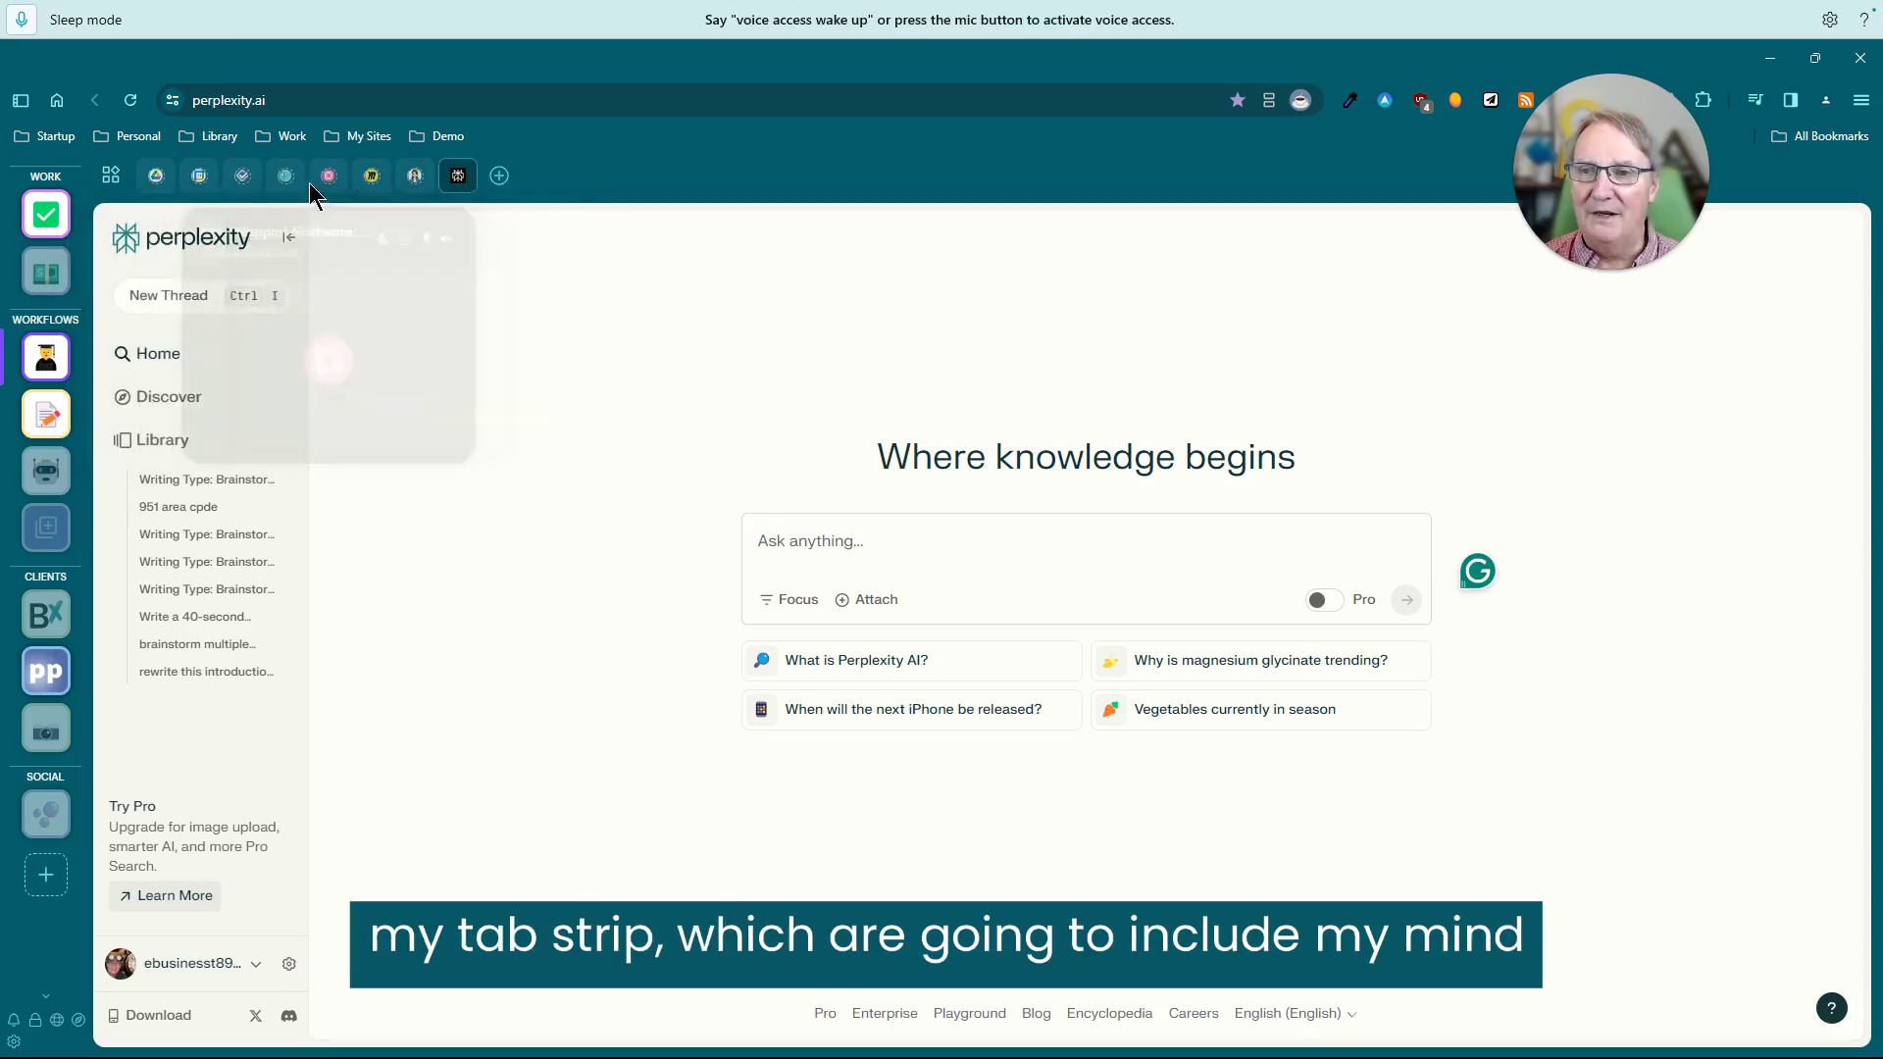
mouse_move(329, 188)
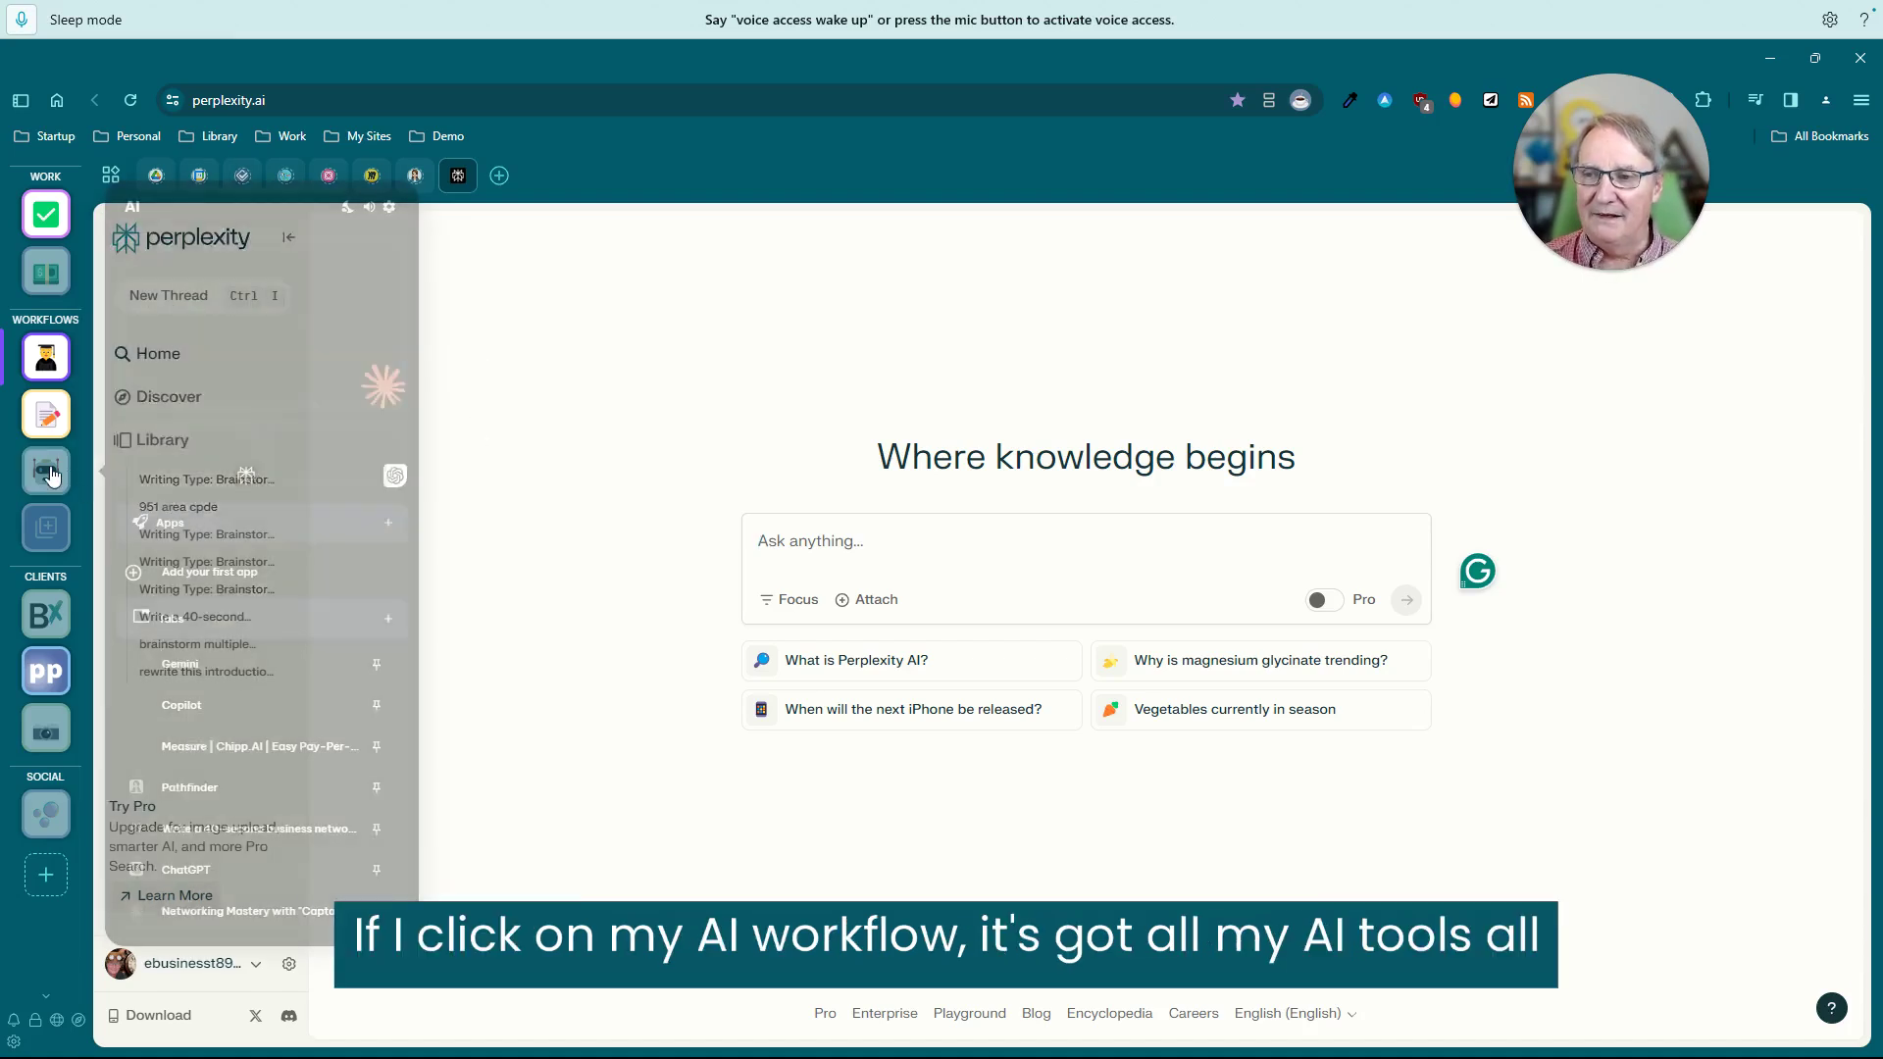
View the AI workflow's tabs, return to the Coaching workflow and preview its overview.
click(45, 471)
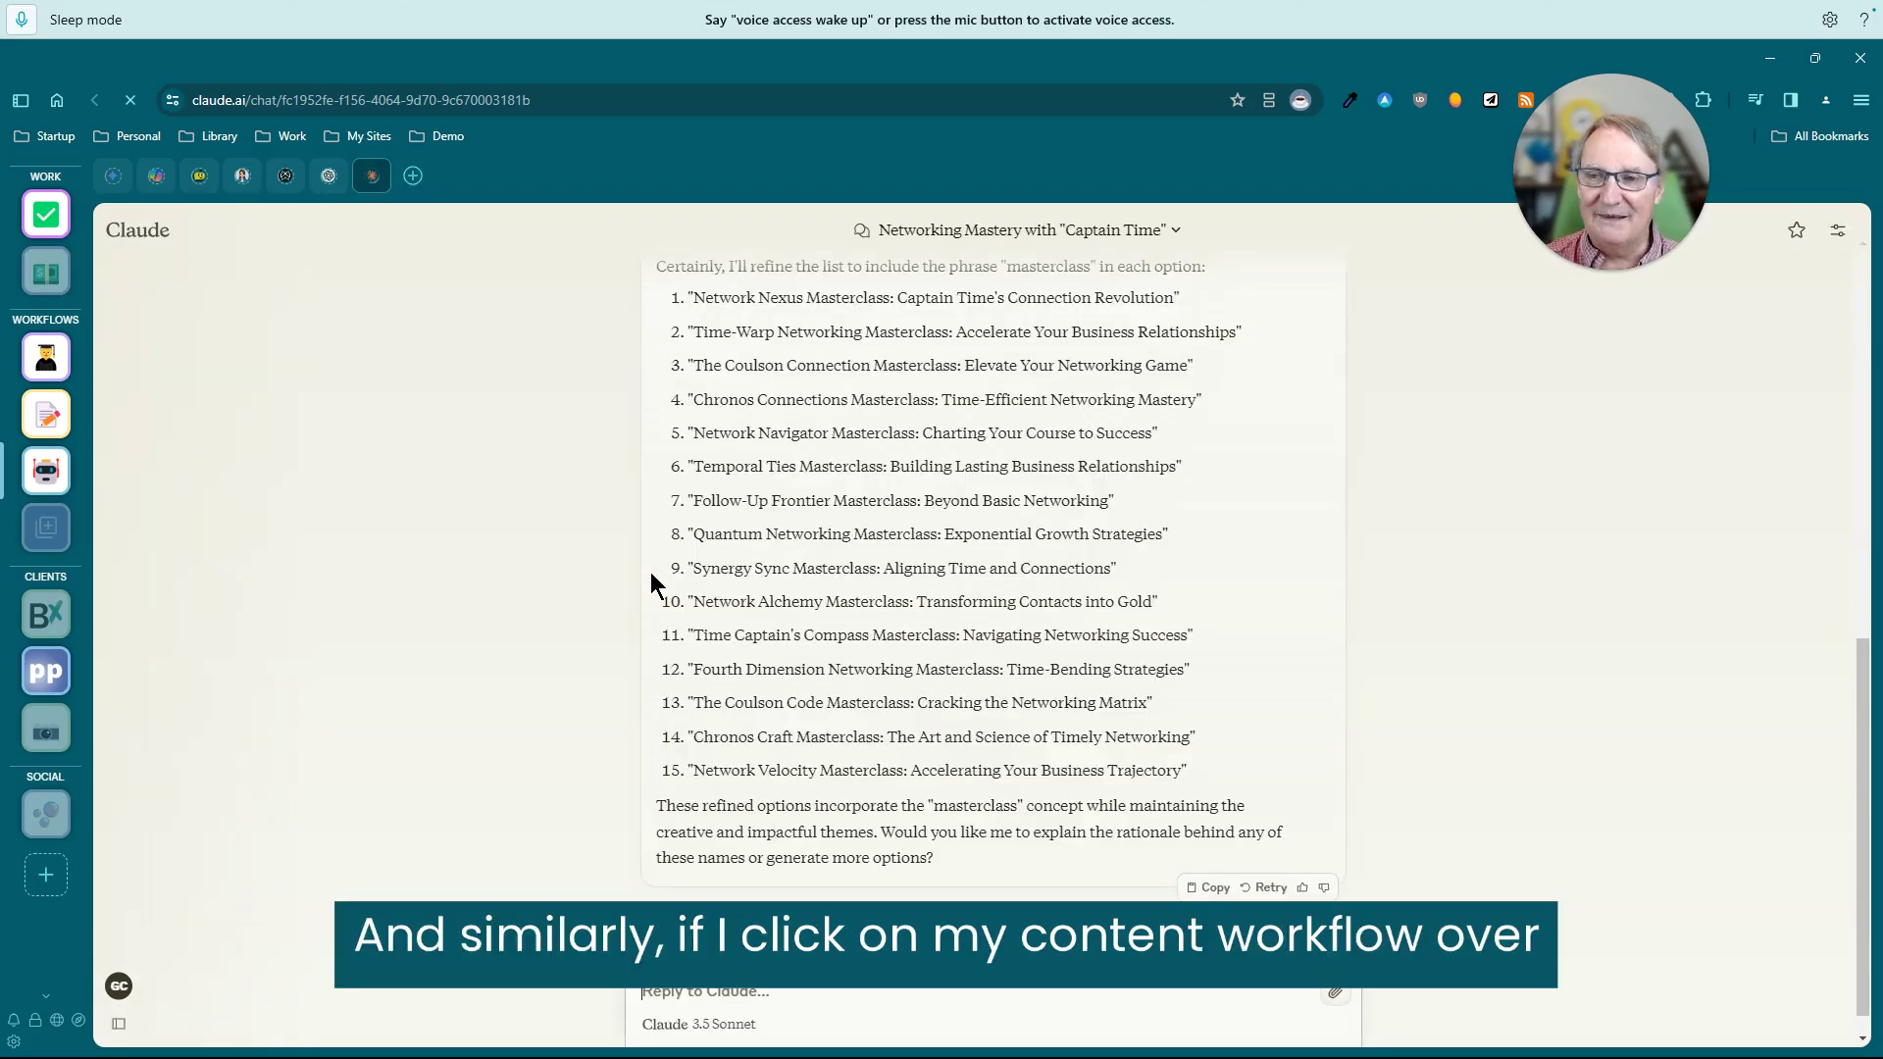
click(47, 357)
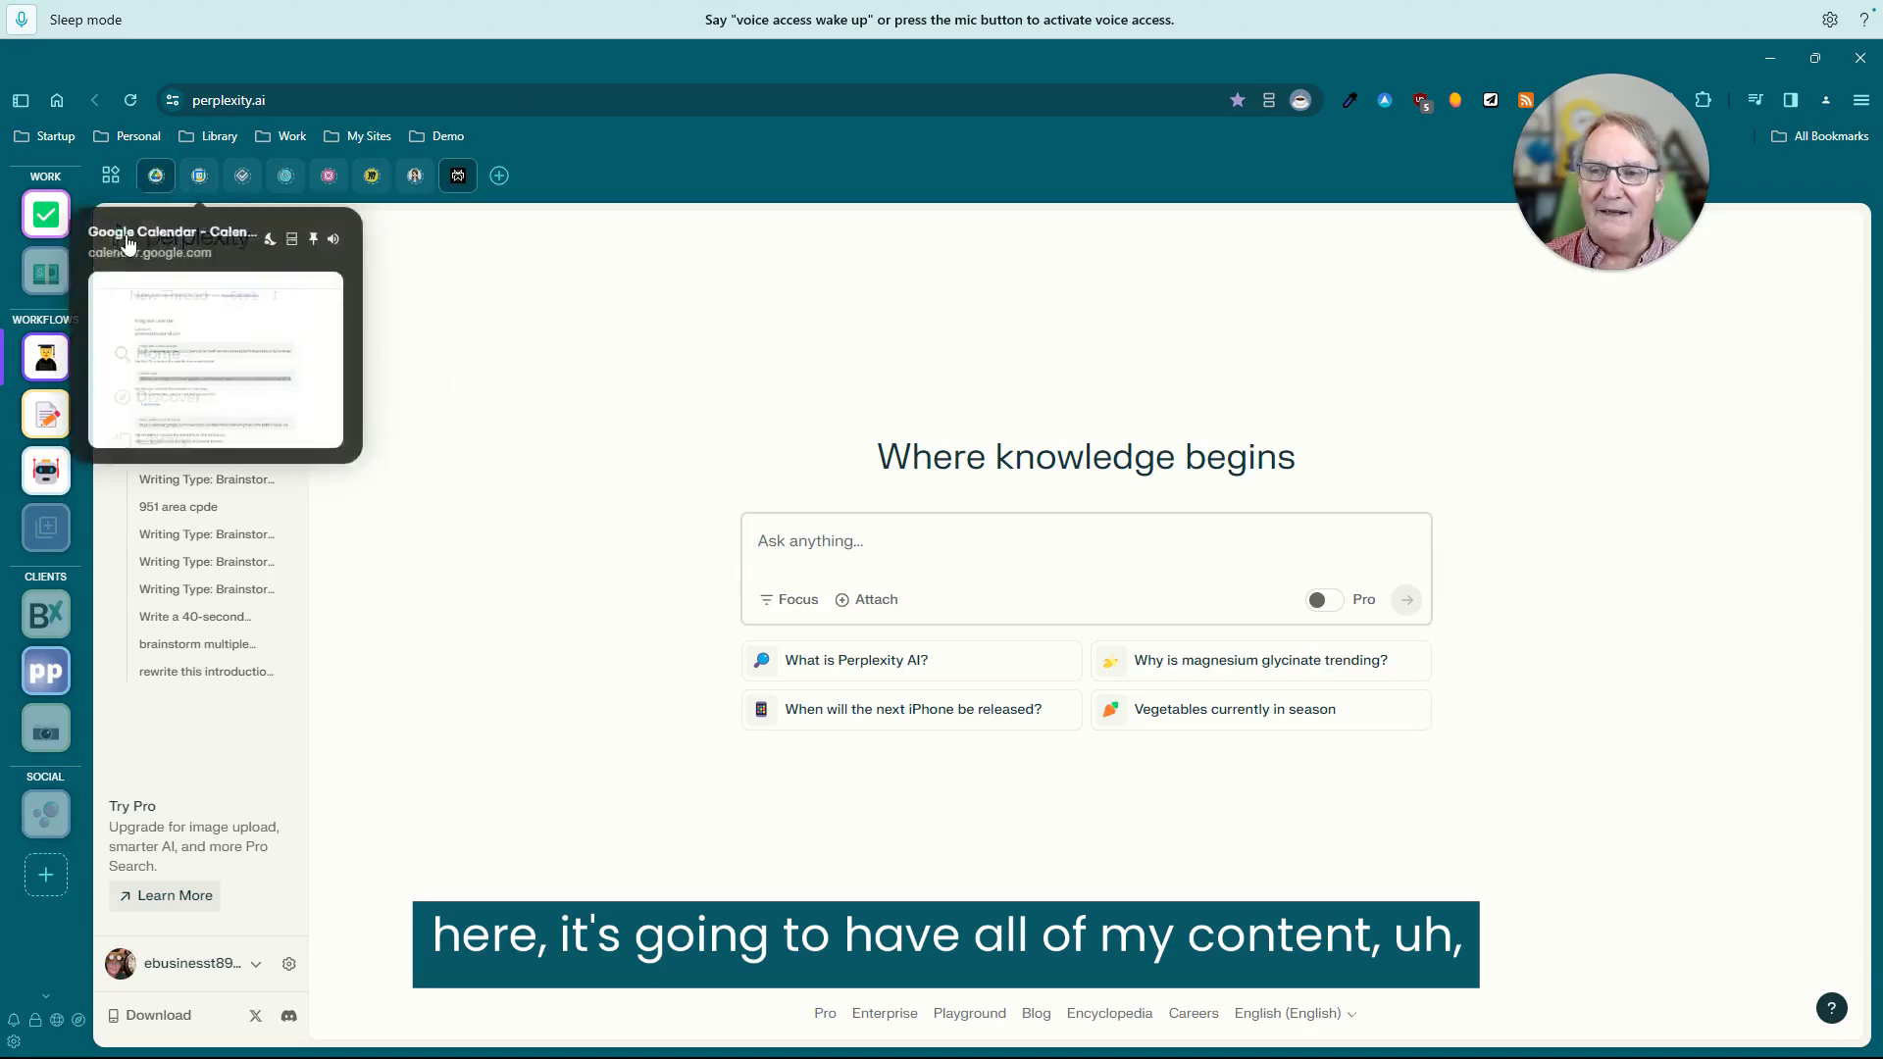
mouse_move(46, 363)
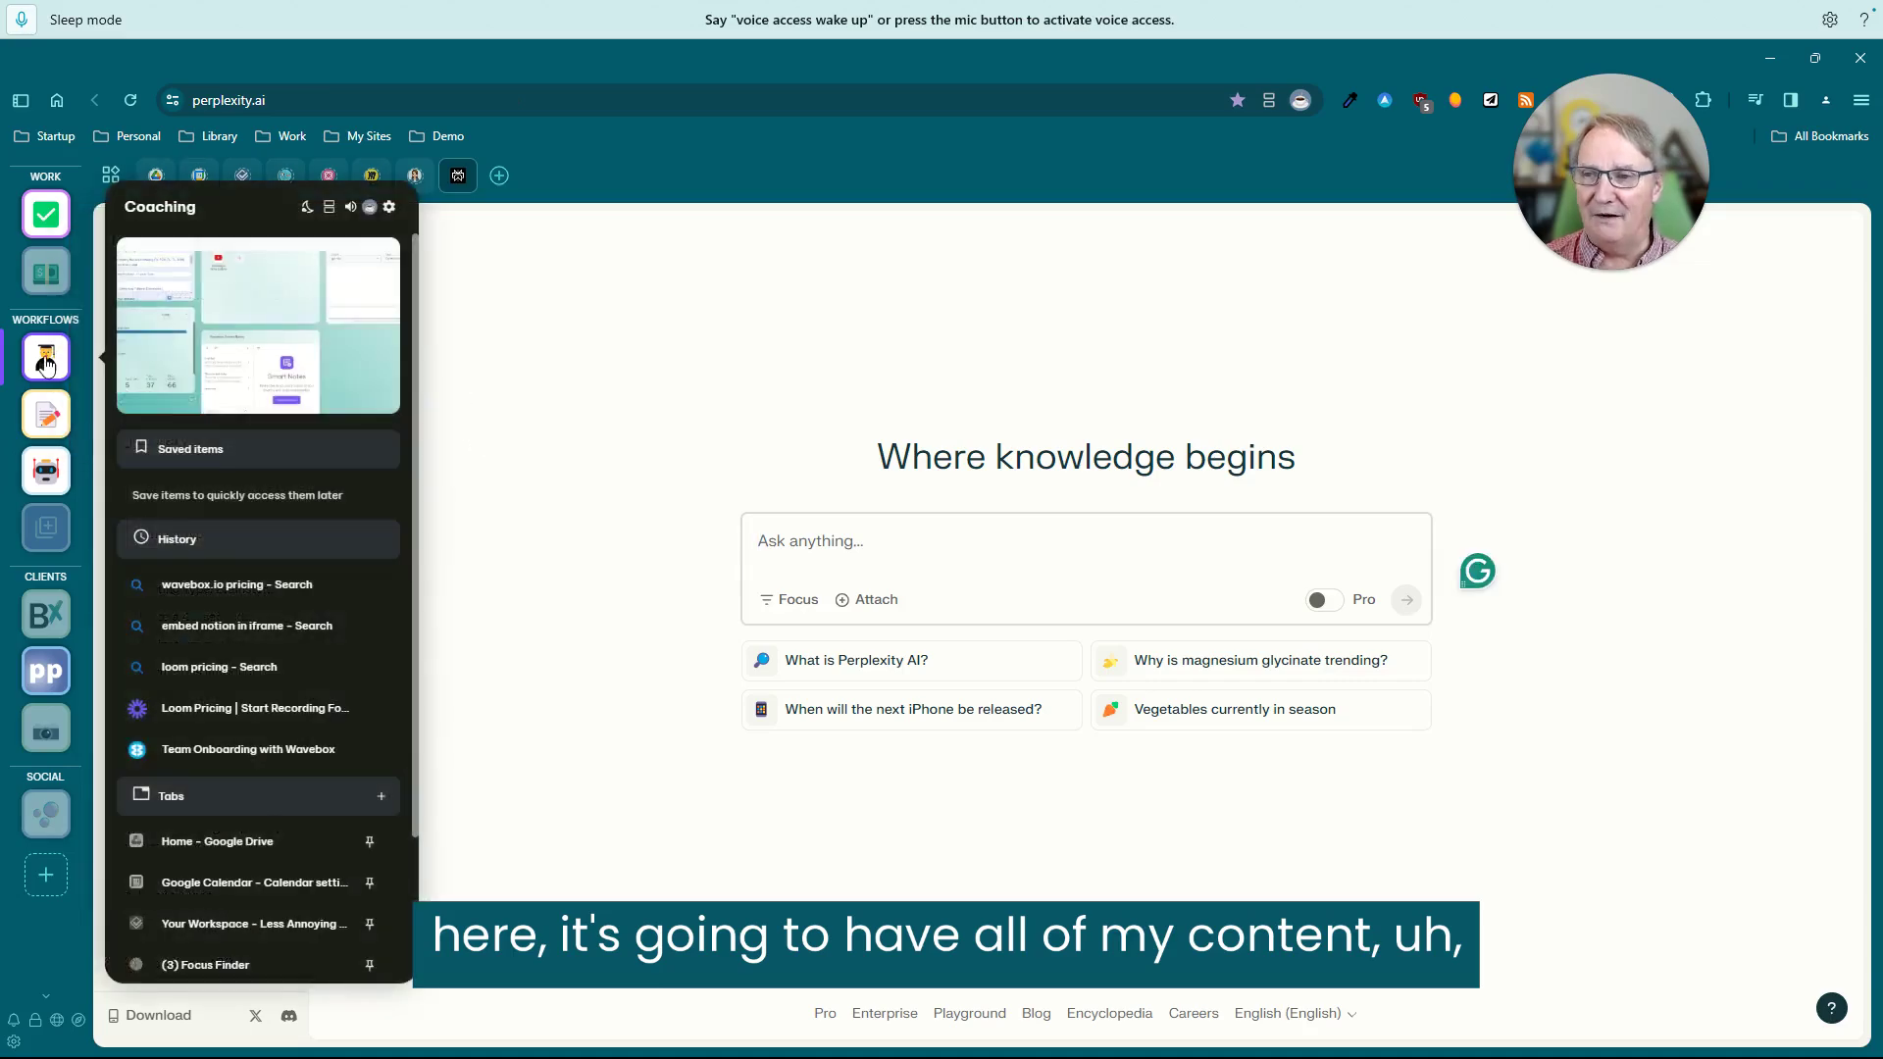
Switch to the content workflow, view its Mangools rank tracking page and preview the Wavebox website tab.
click(46, 415)
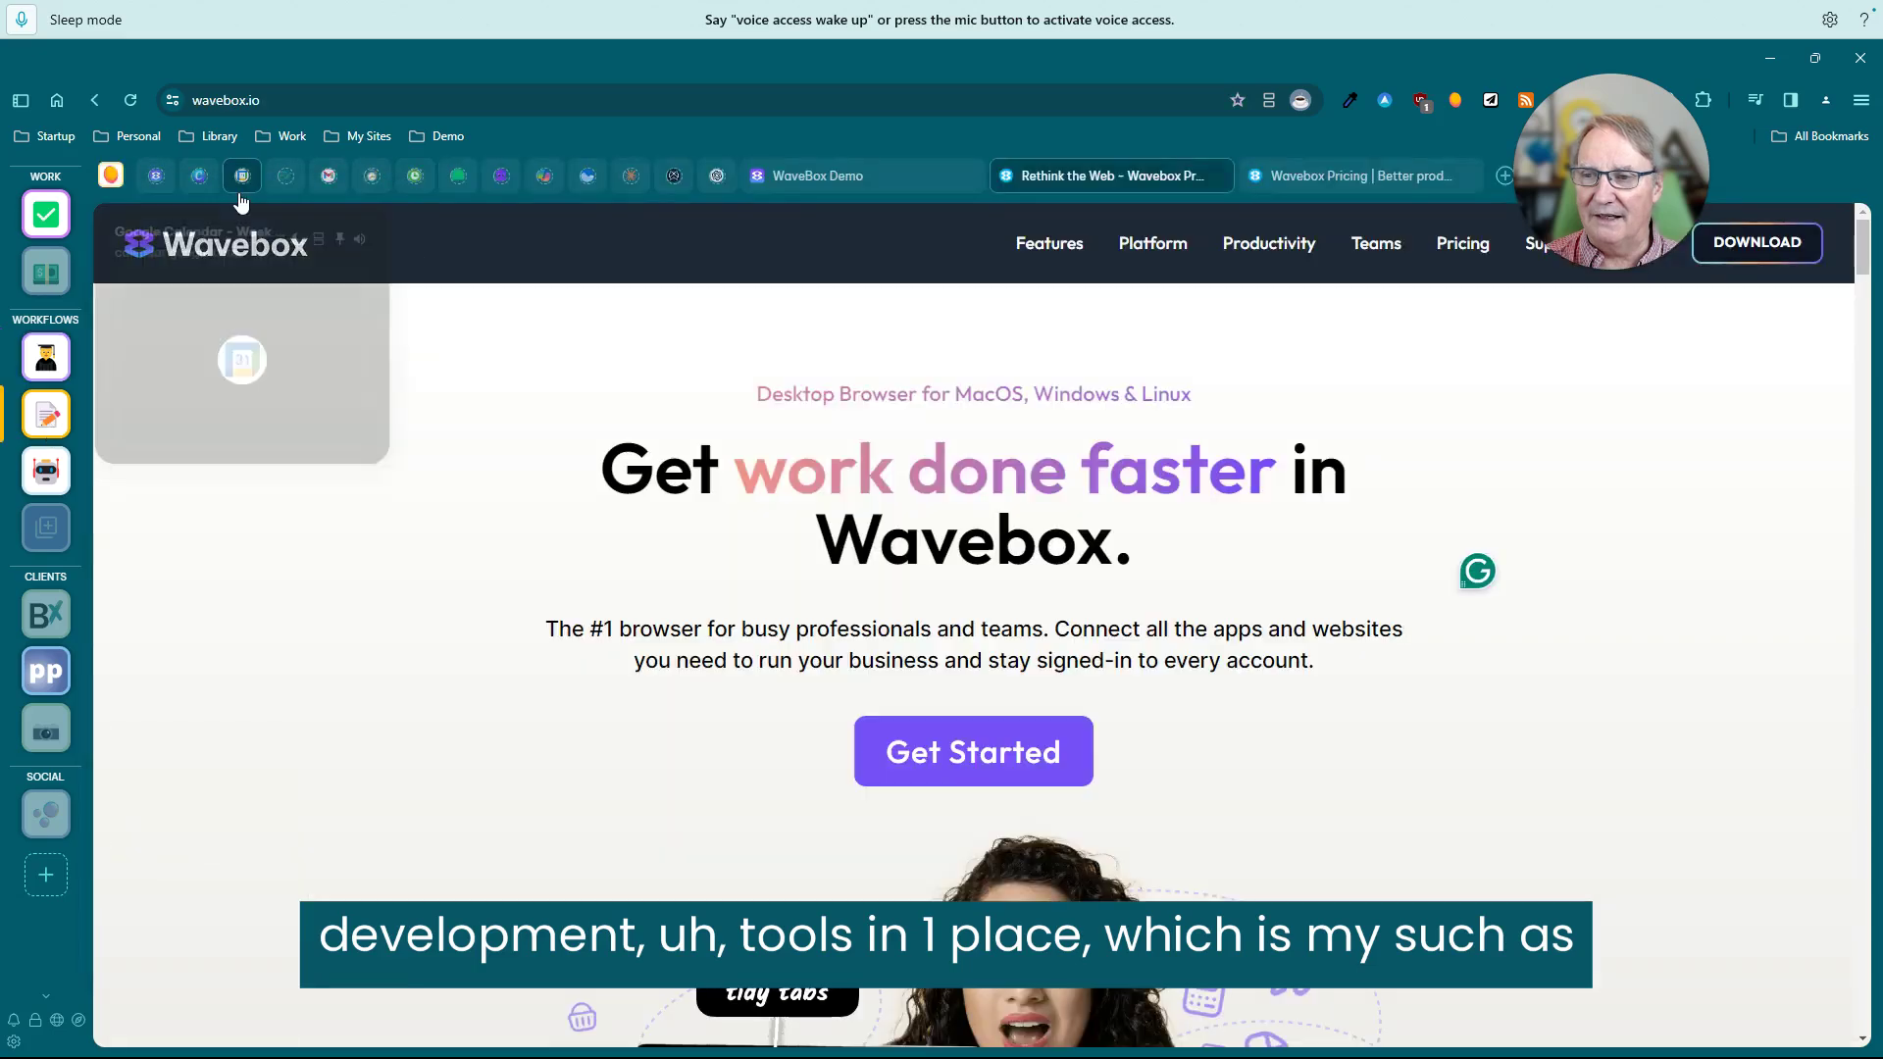
click(116, 187)
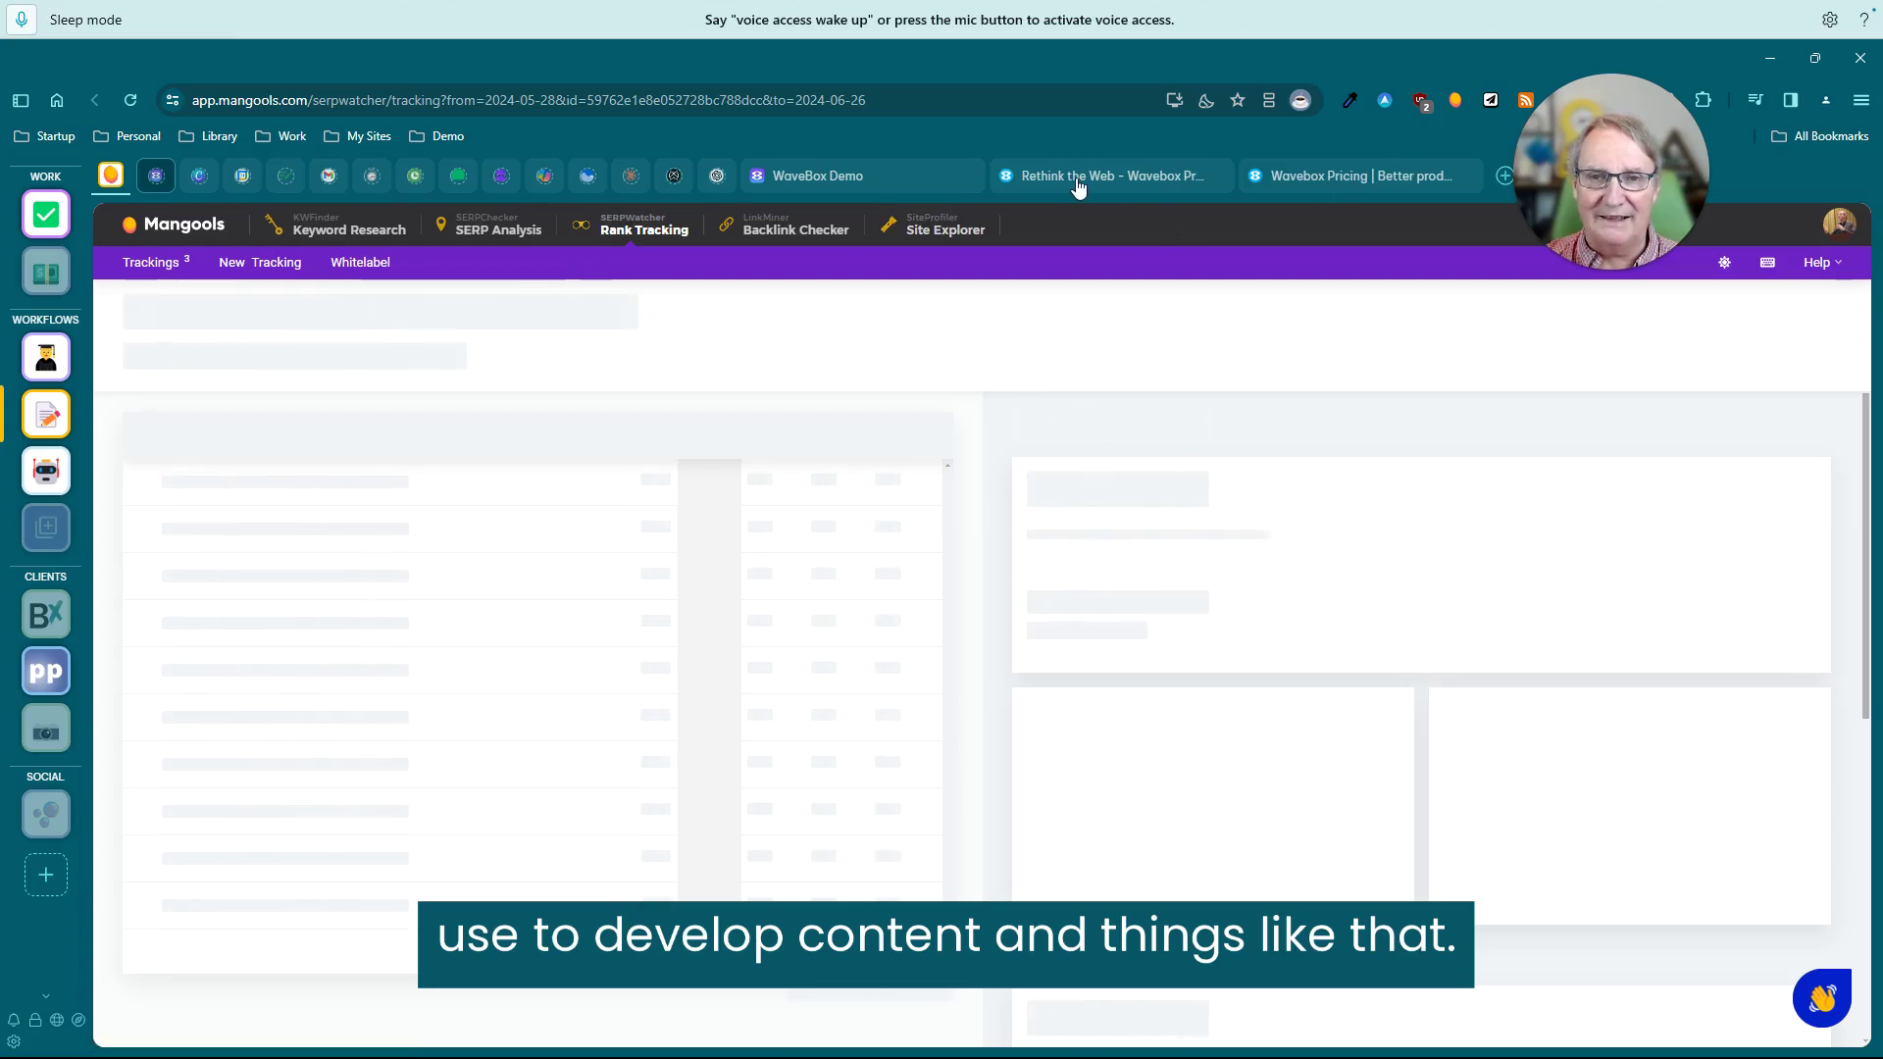
mouse_move(1079, 187)
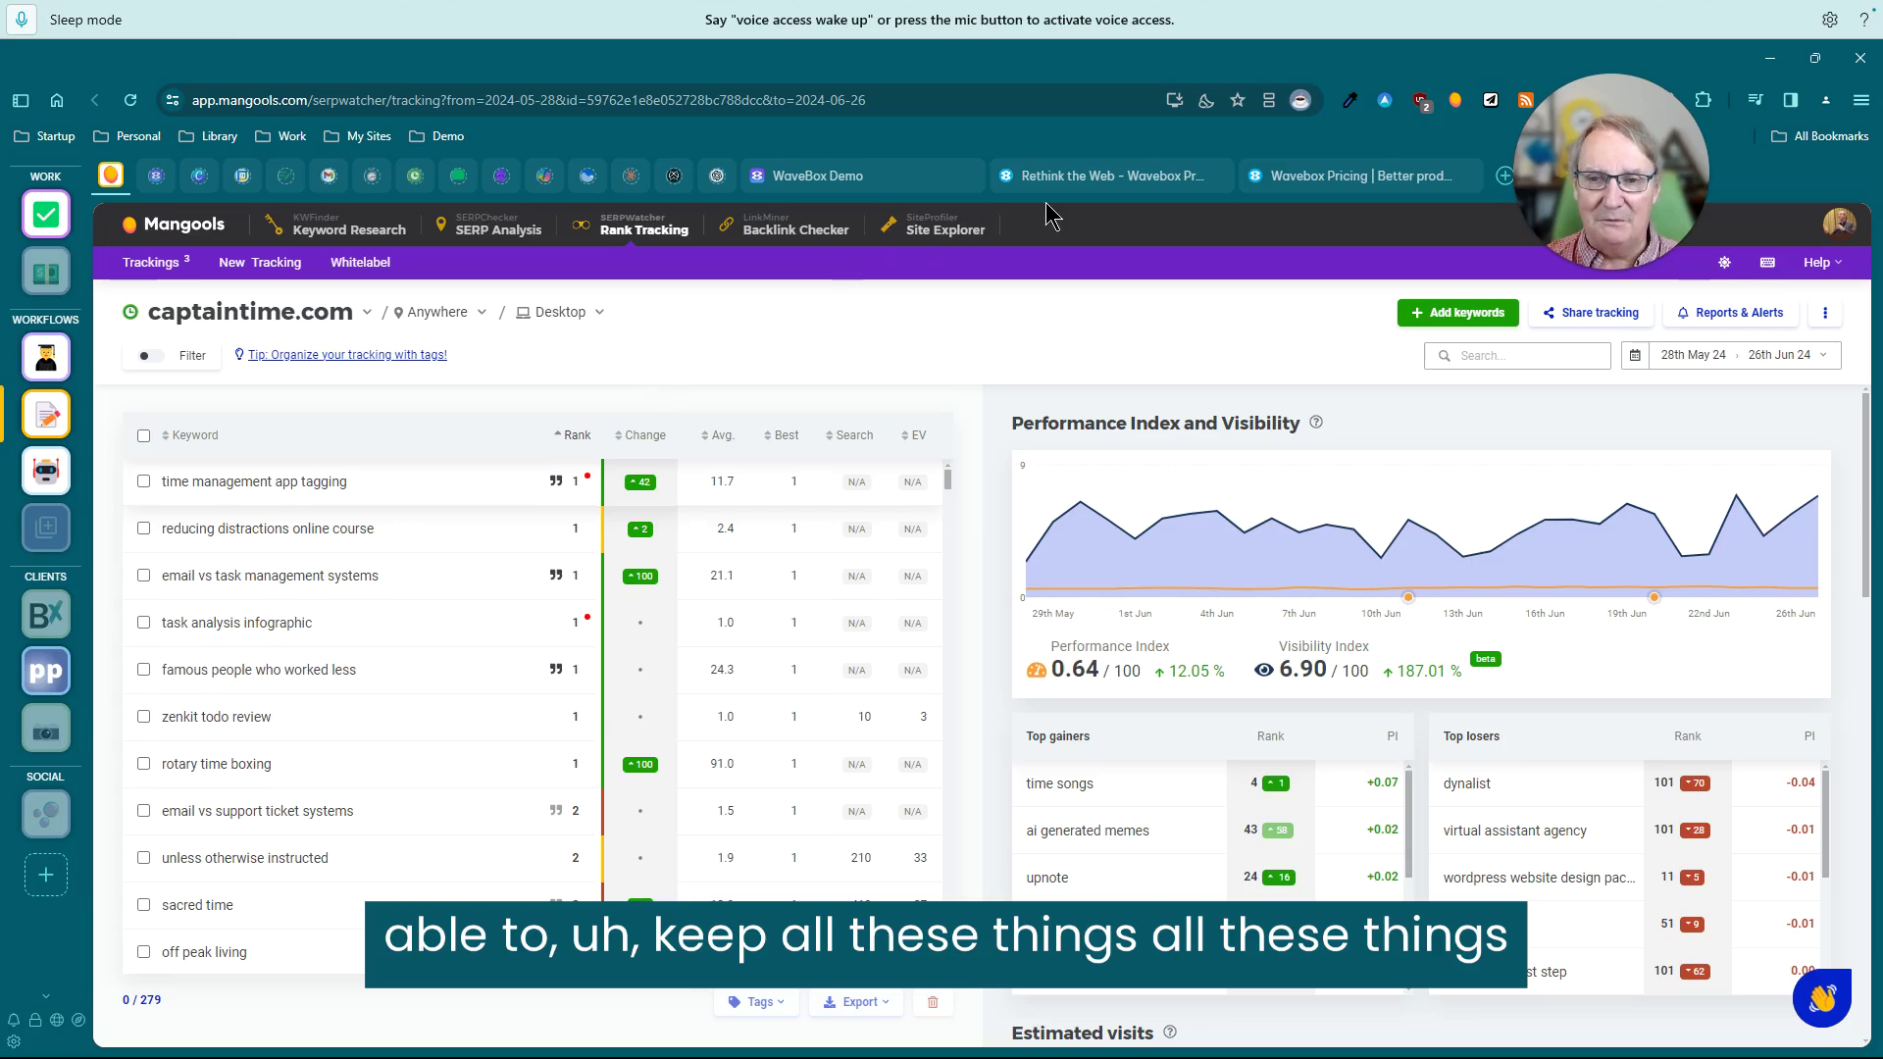
mouse_move(1021, 179)
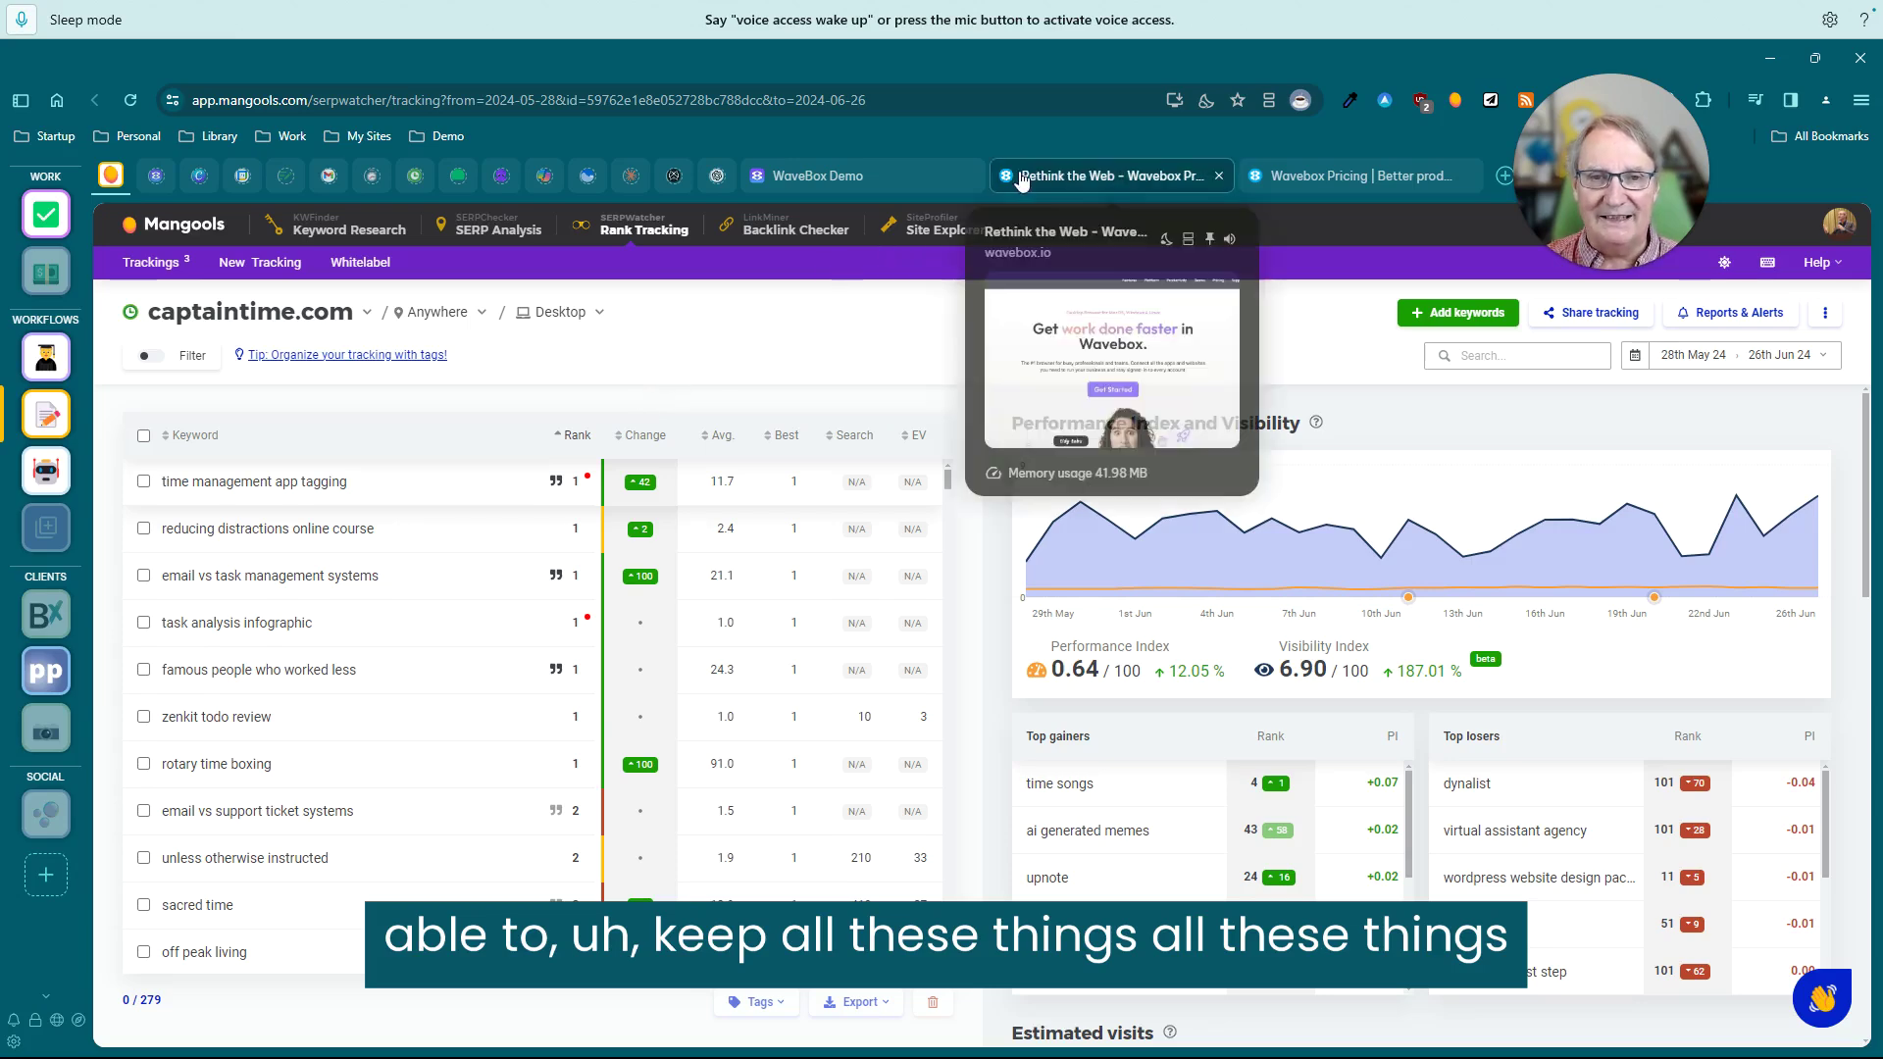
Open the WaveBox Demo dashboard, browse the library of new widgets through Wavebox Smart Notes, and close it without adding one.
click(802, 182)
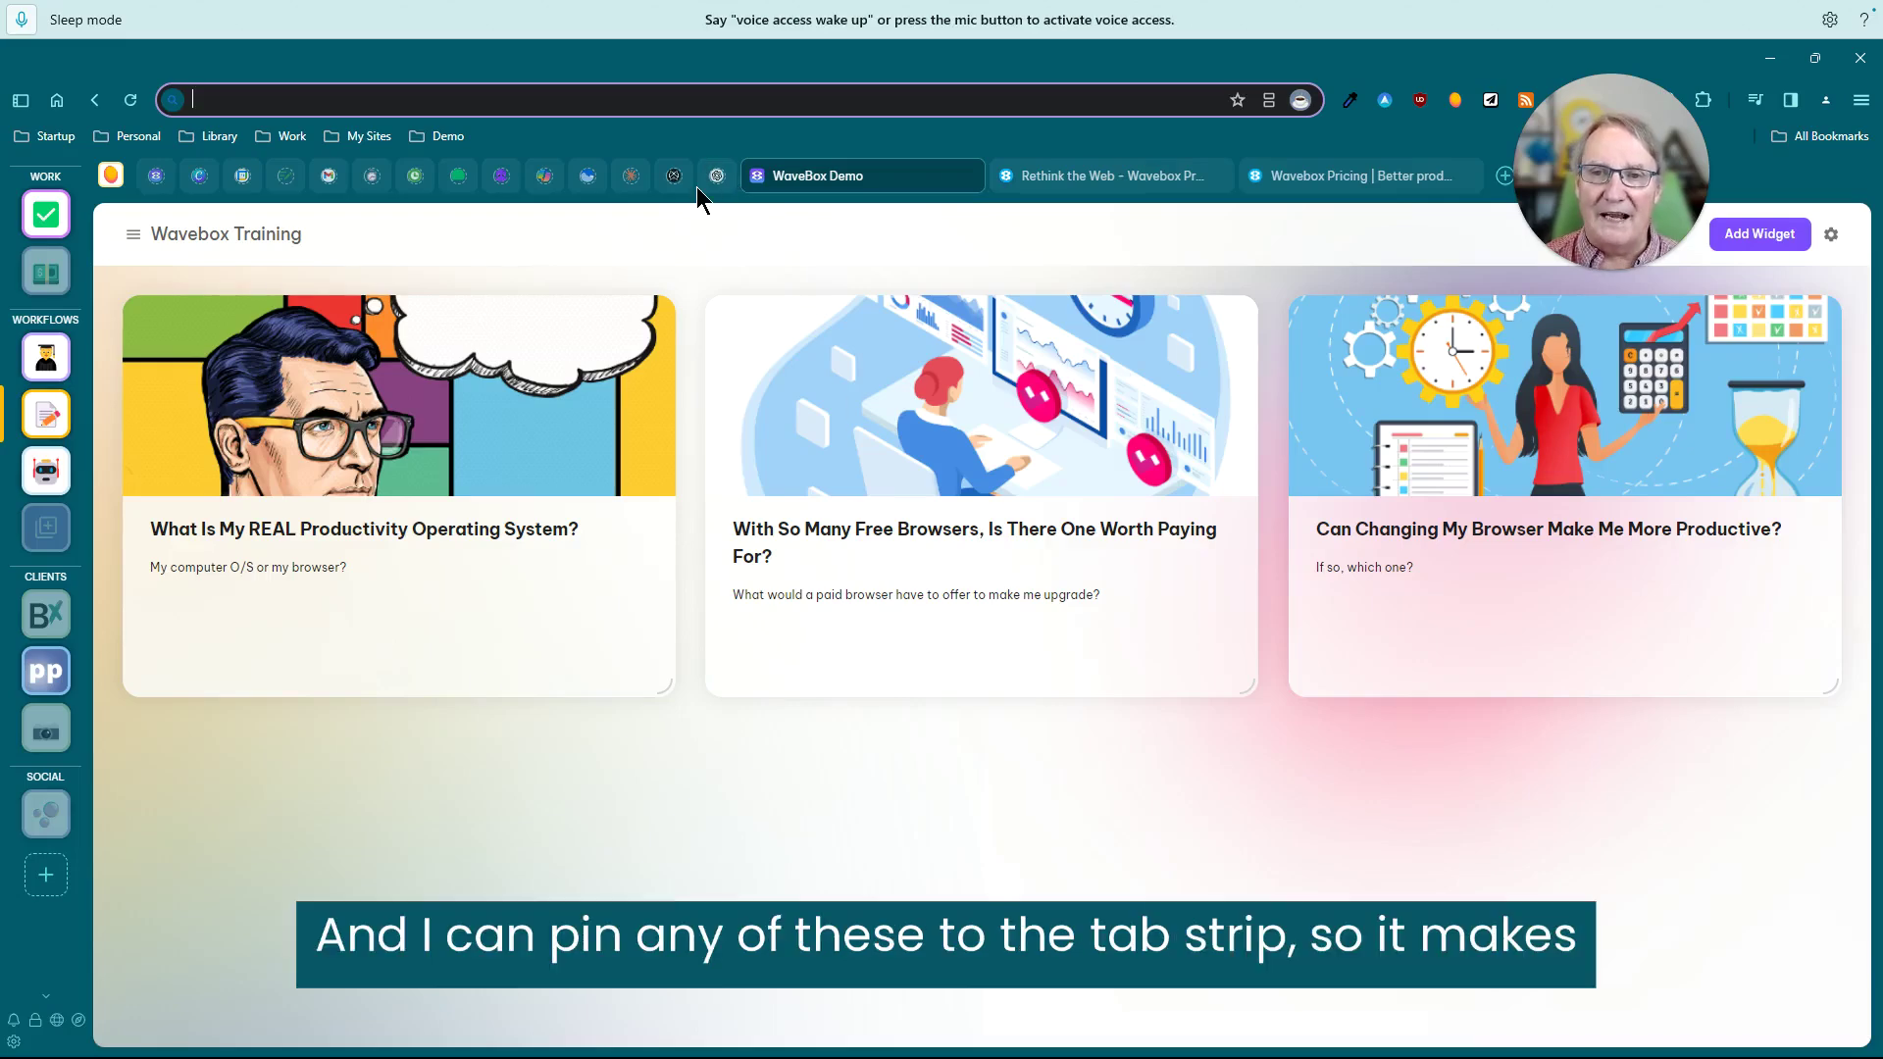
mouse_move(282, 185)
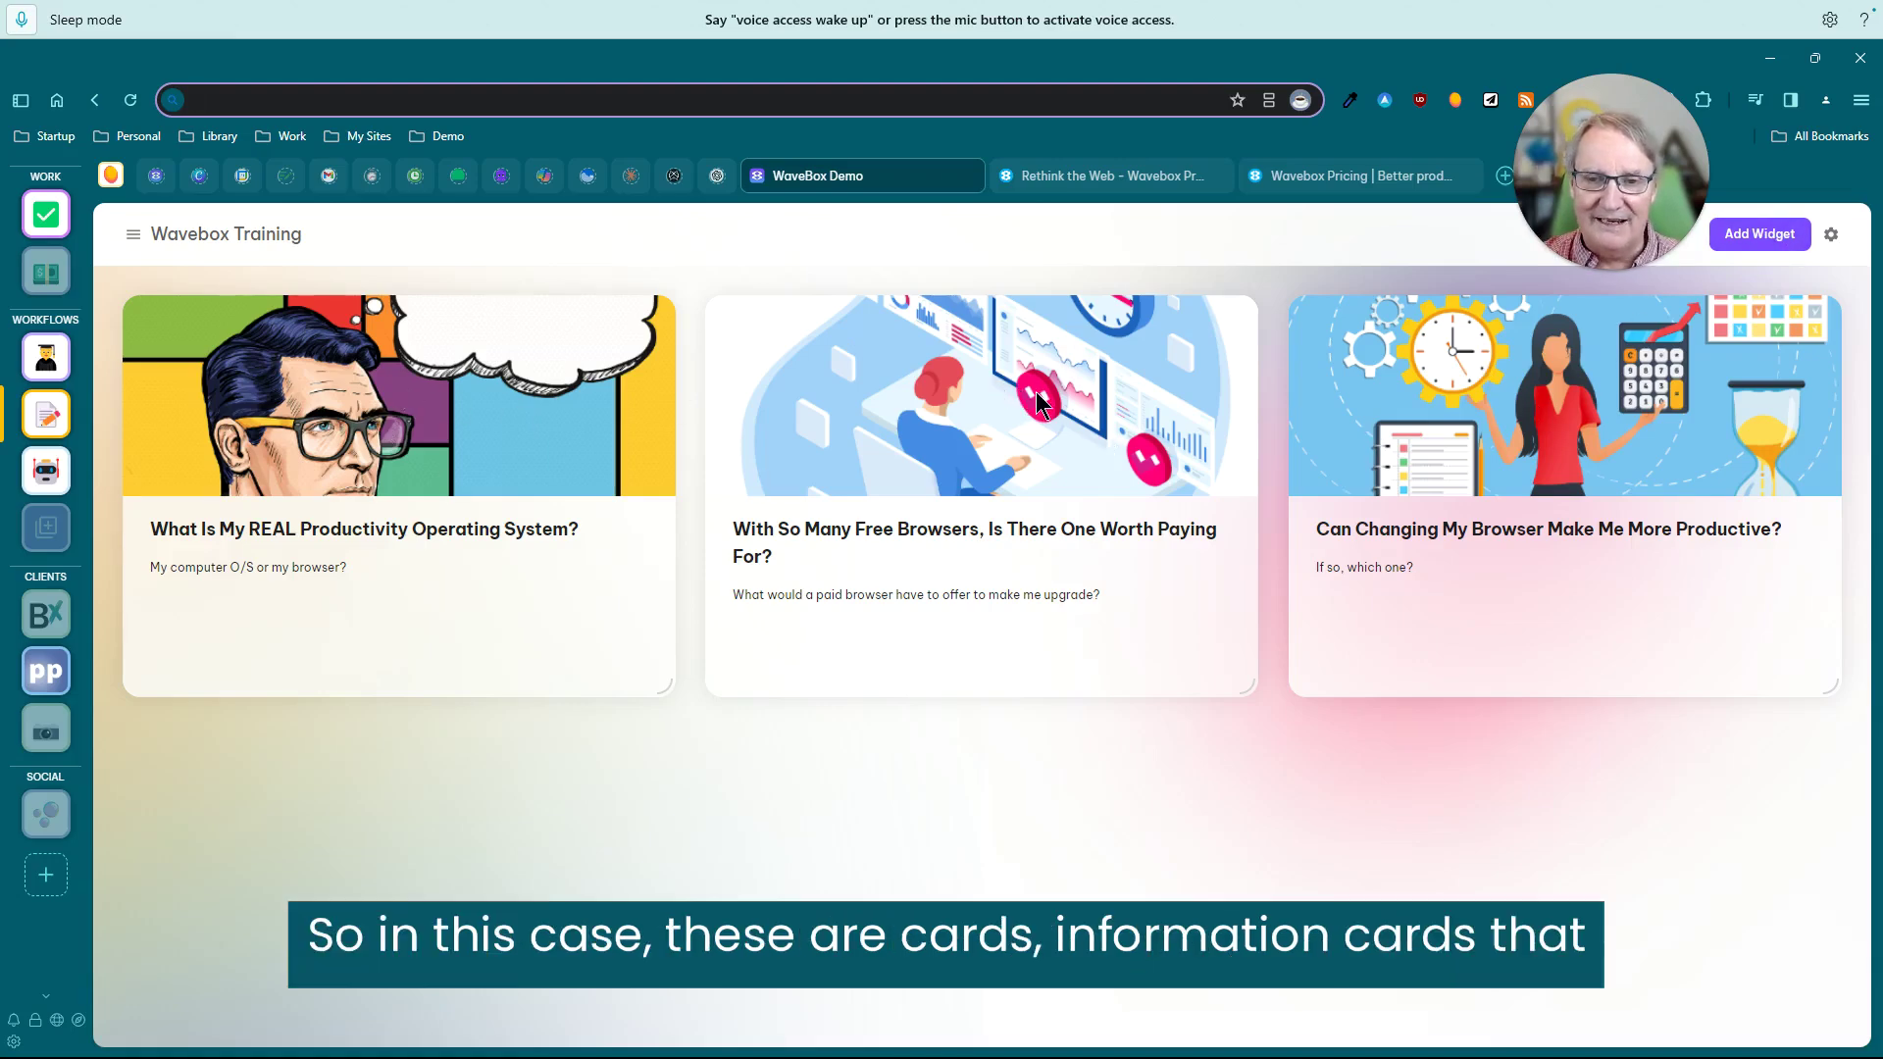
click(1760, 234)
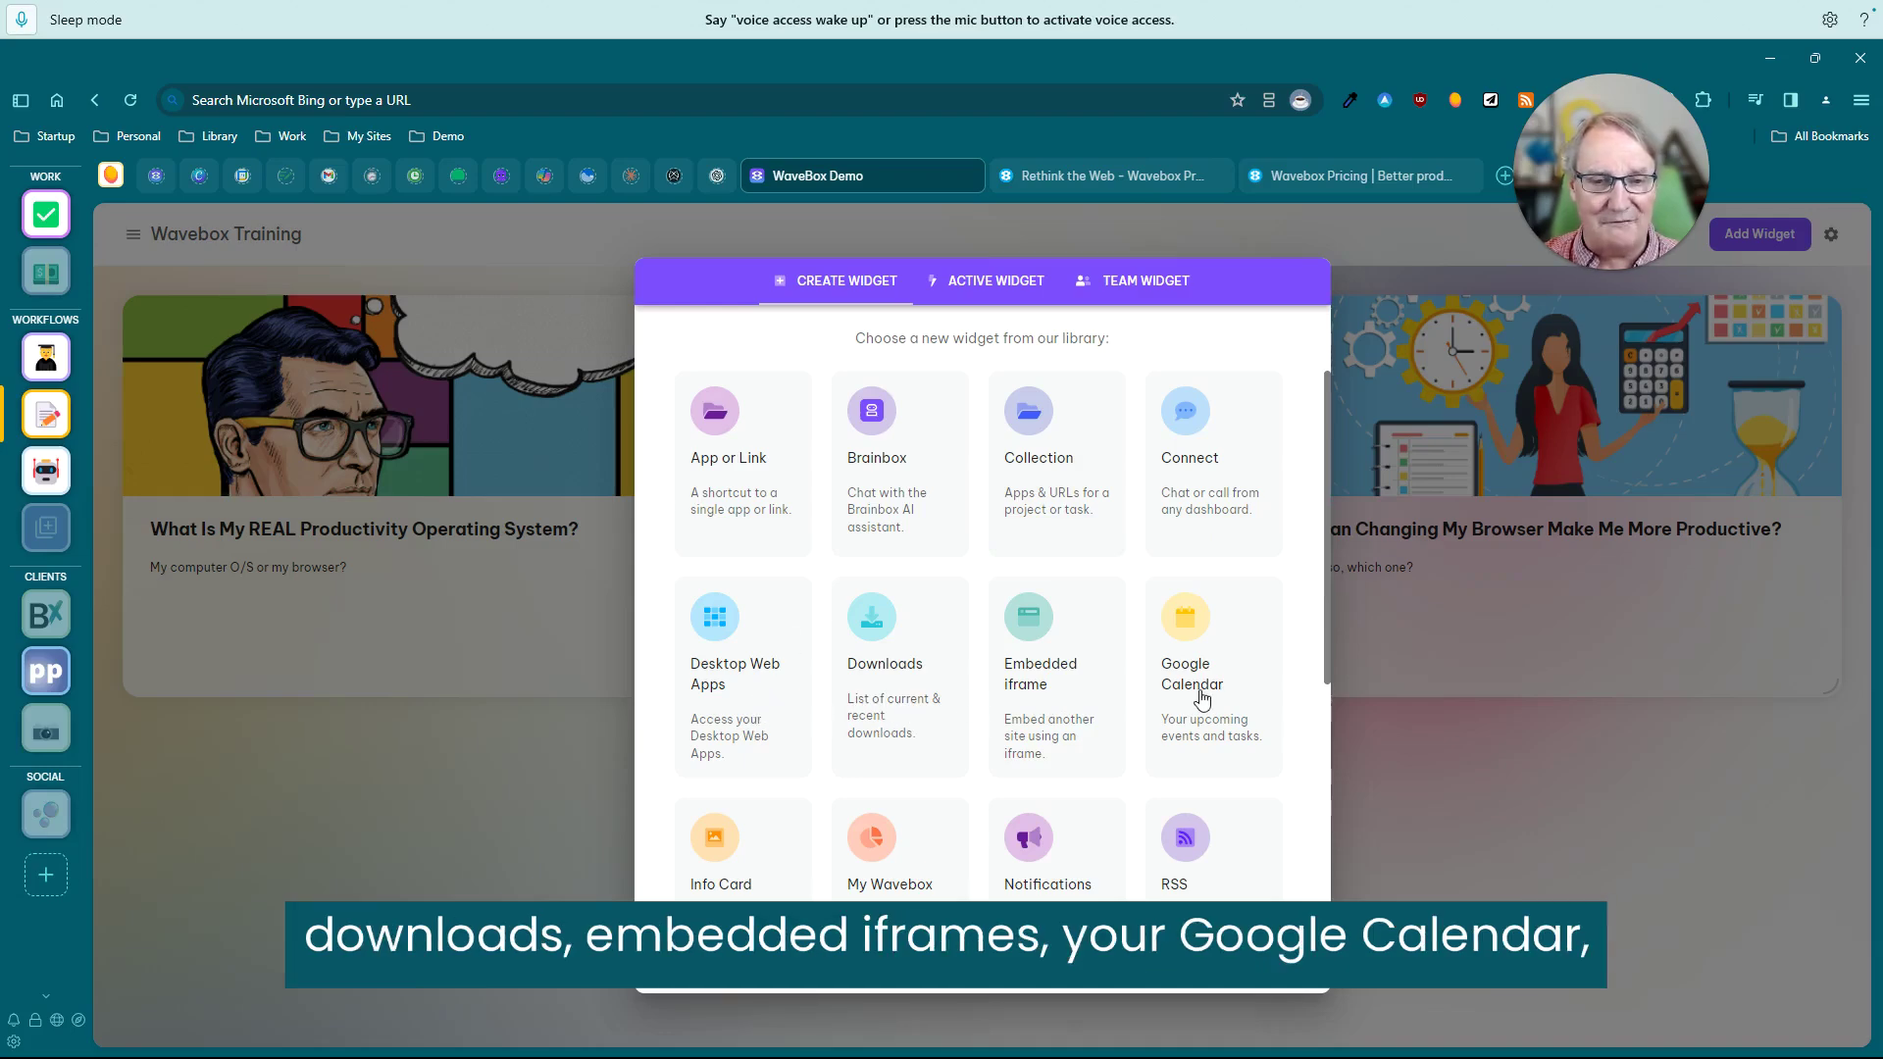
scroll(1187, 697, down, 2)
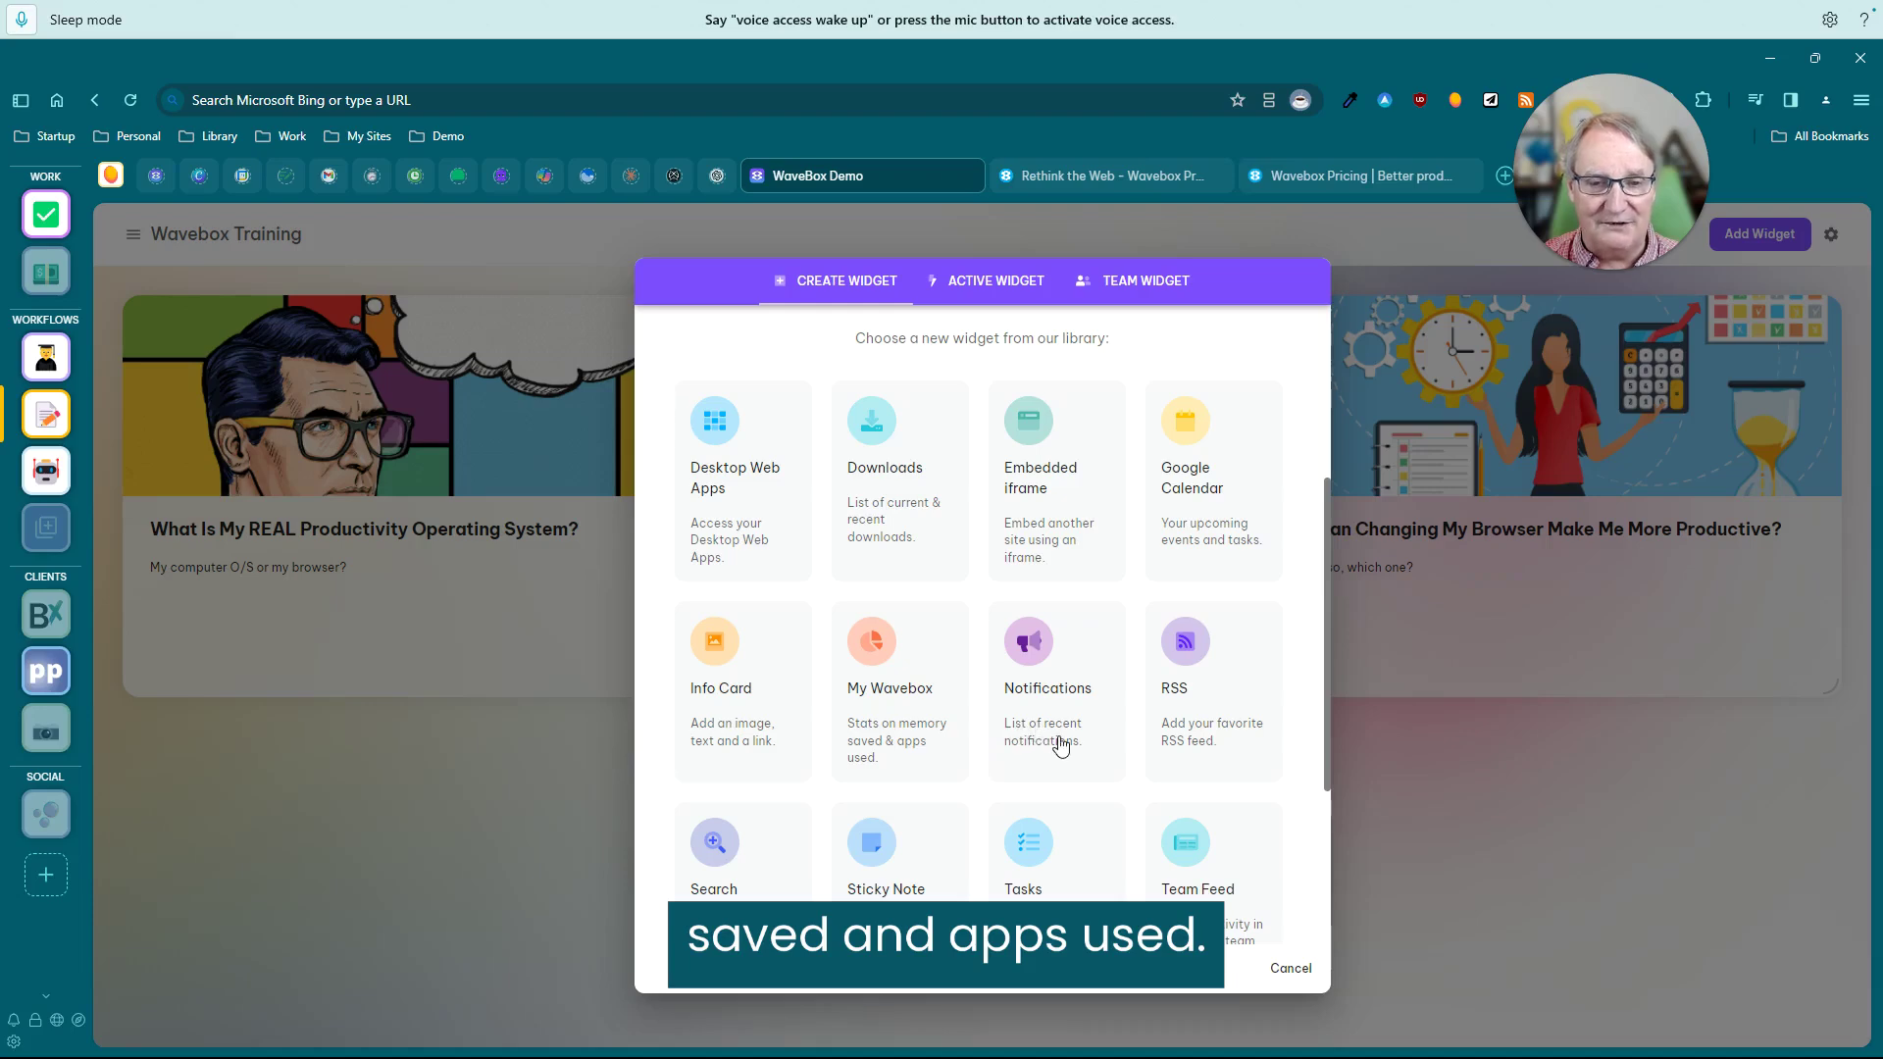
scroll(1217, 742, down, 2)
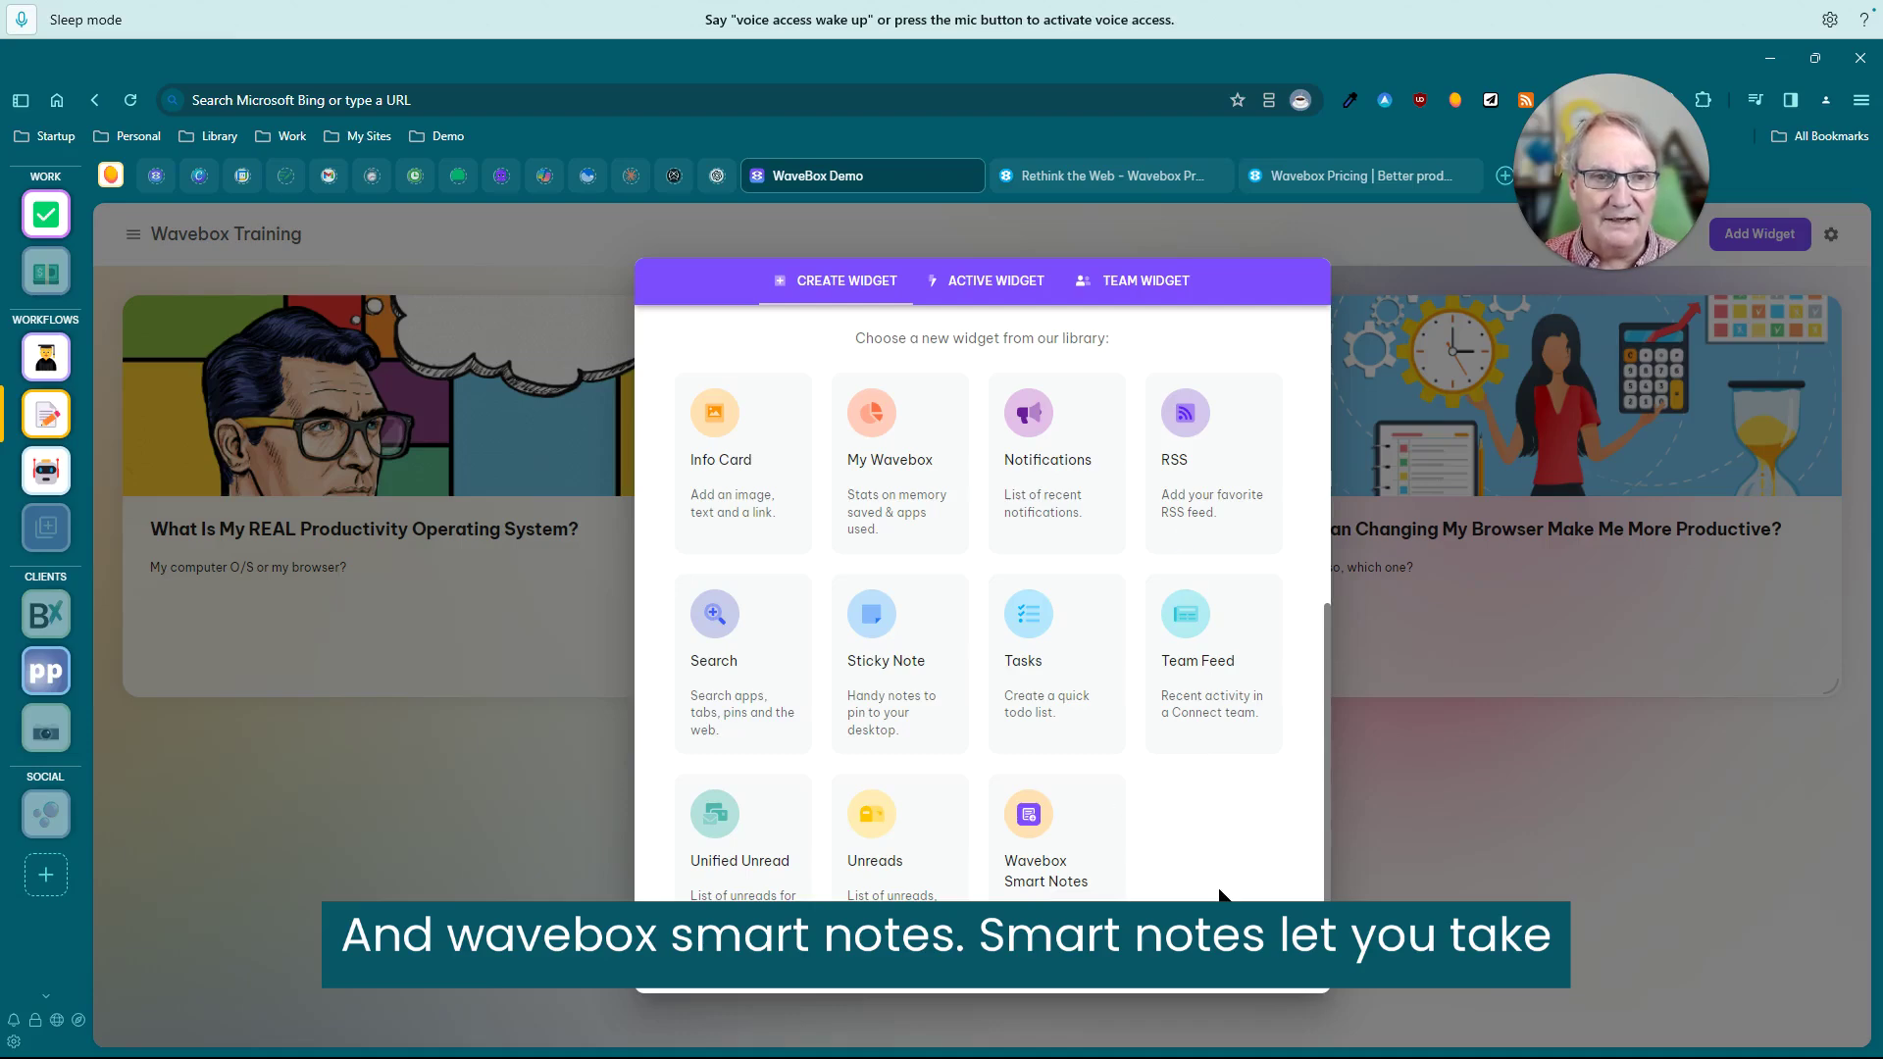
click(1461, 843)
Return to the Wavebox website tab and open Smart notes beside the page.
click(1108, 176)
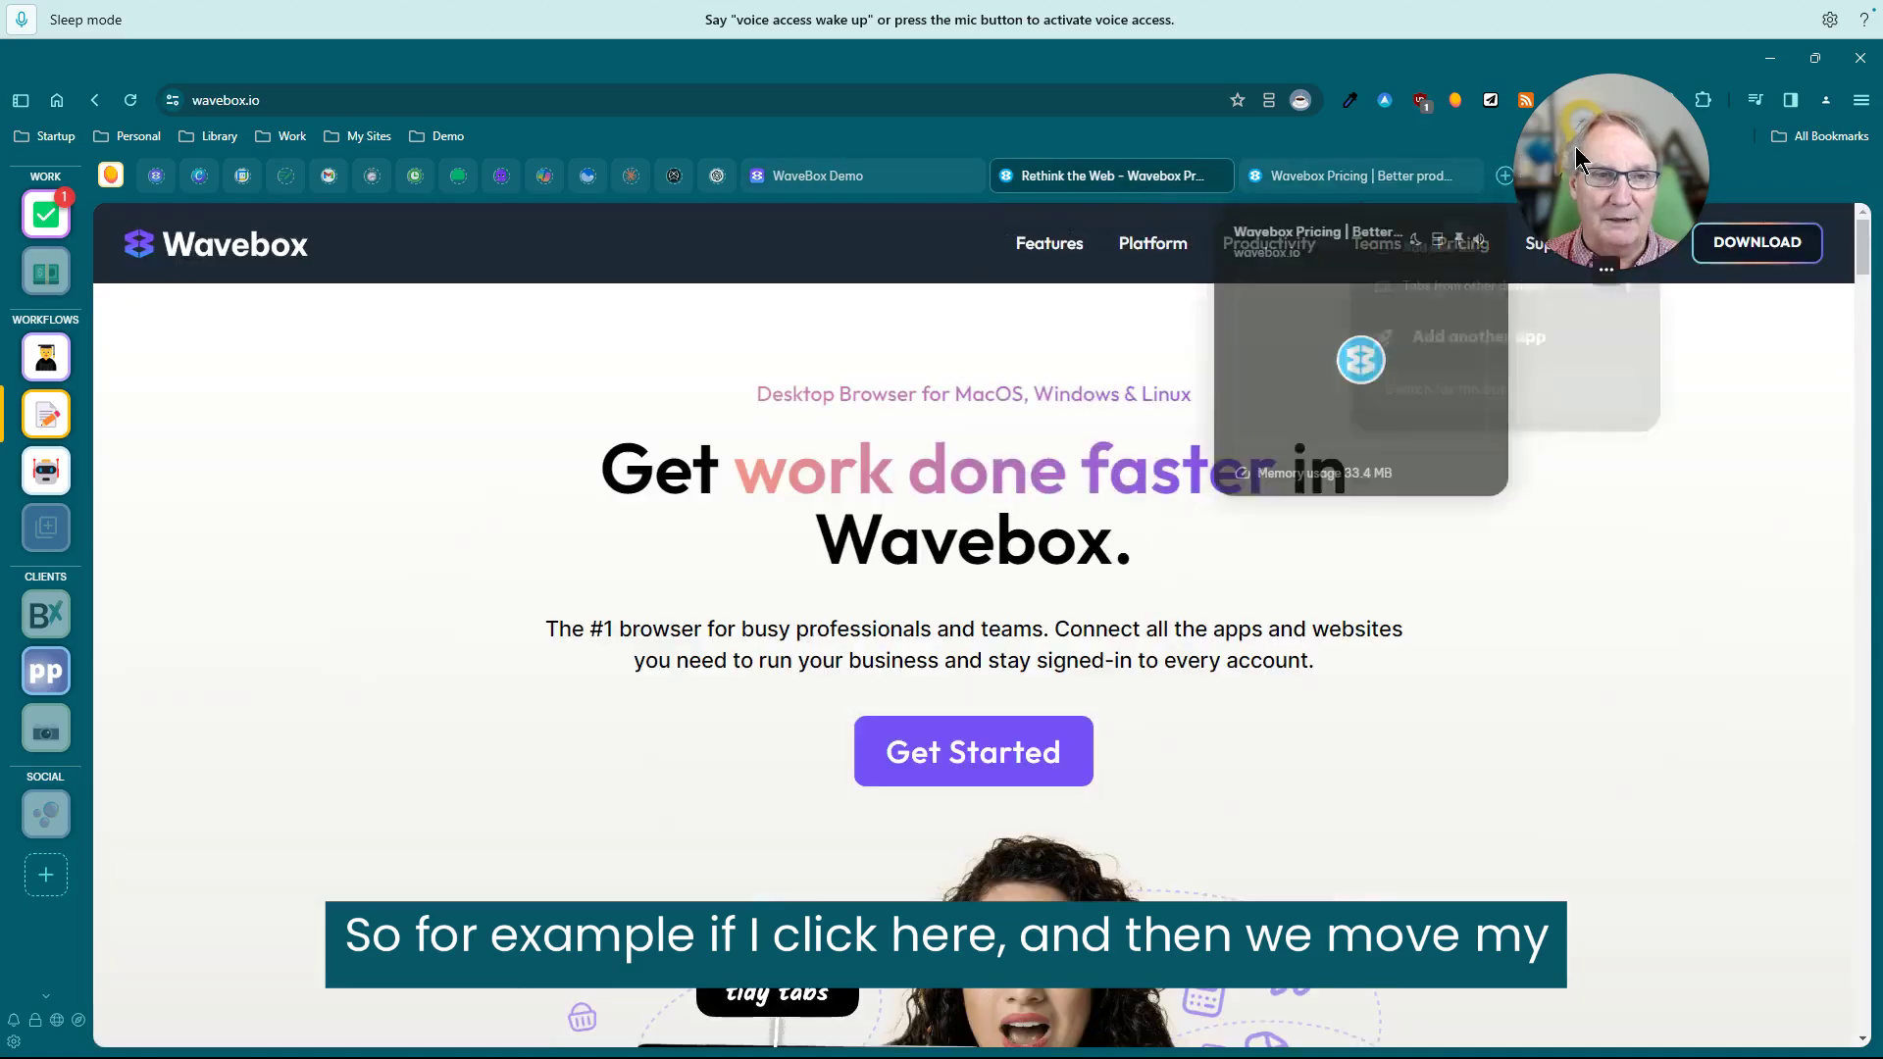
drag(1575, 145, 550, 216)
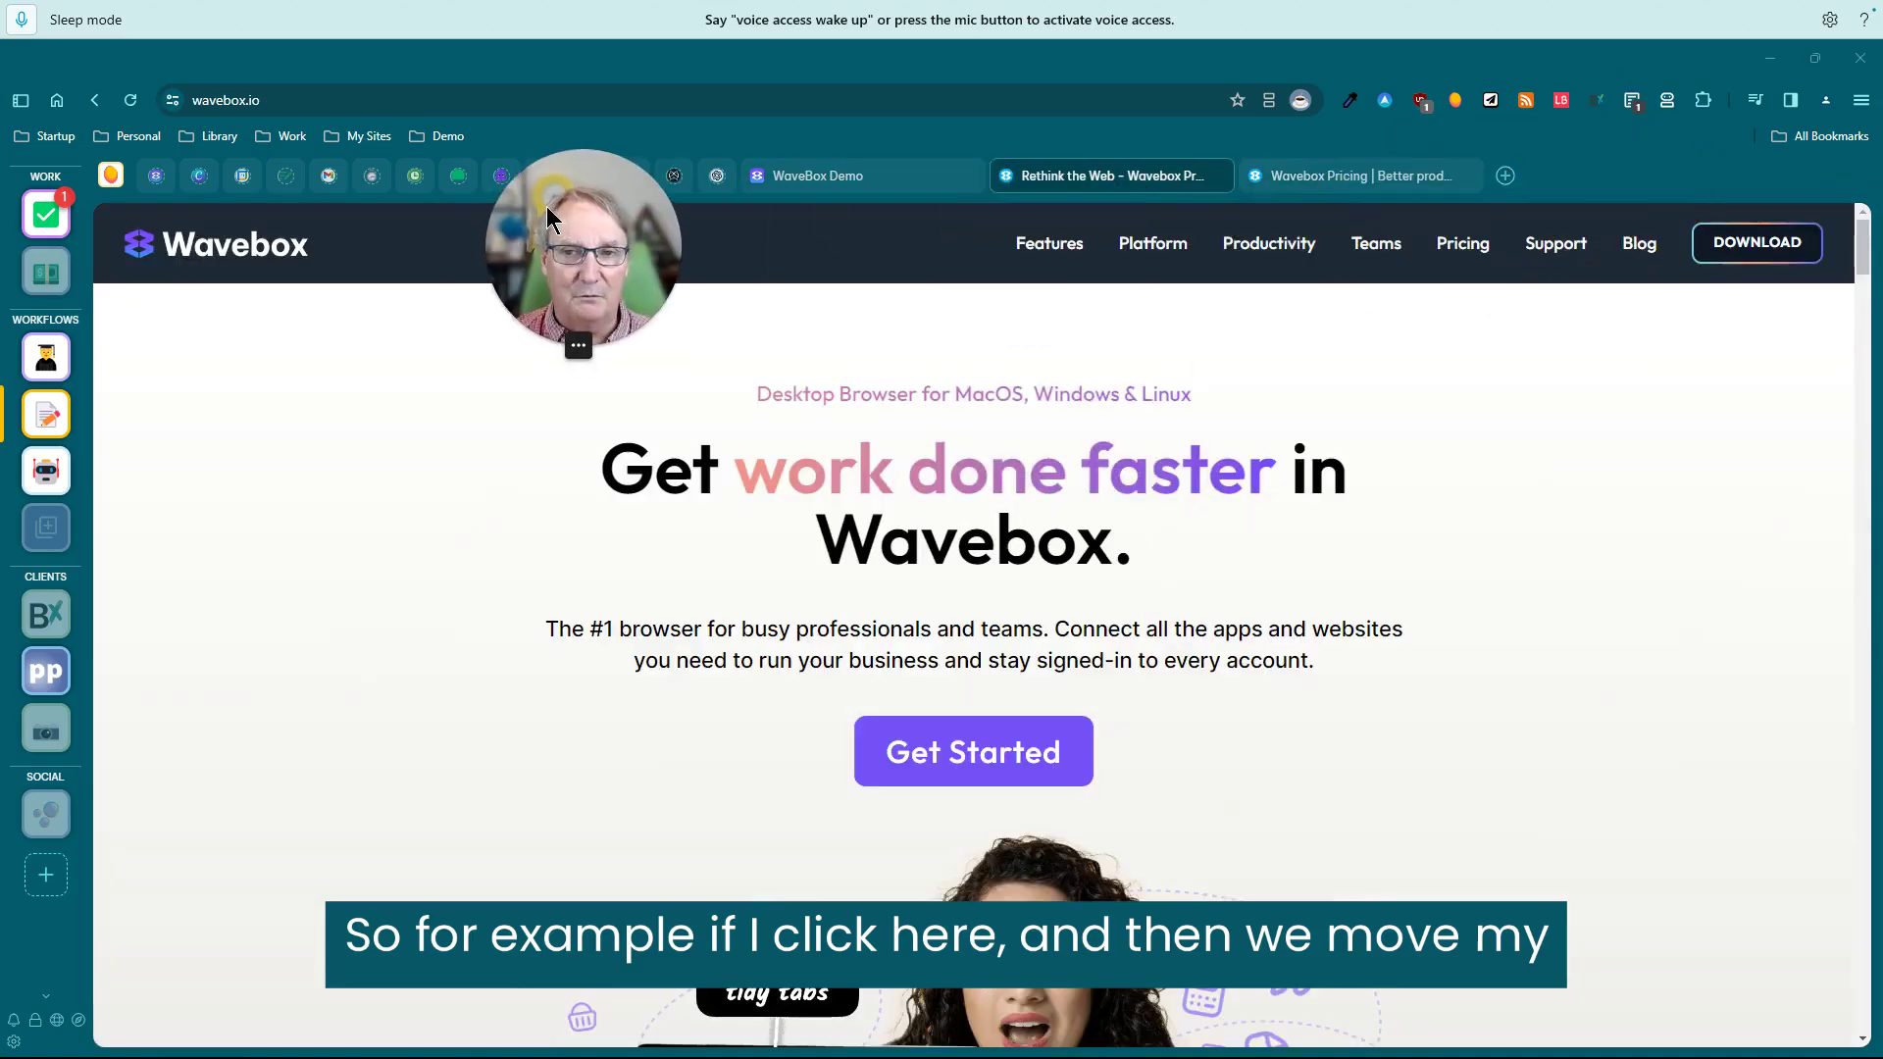
click(1633, 102)
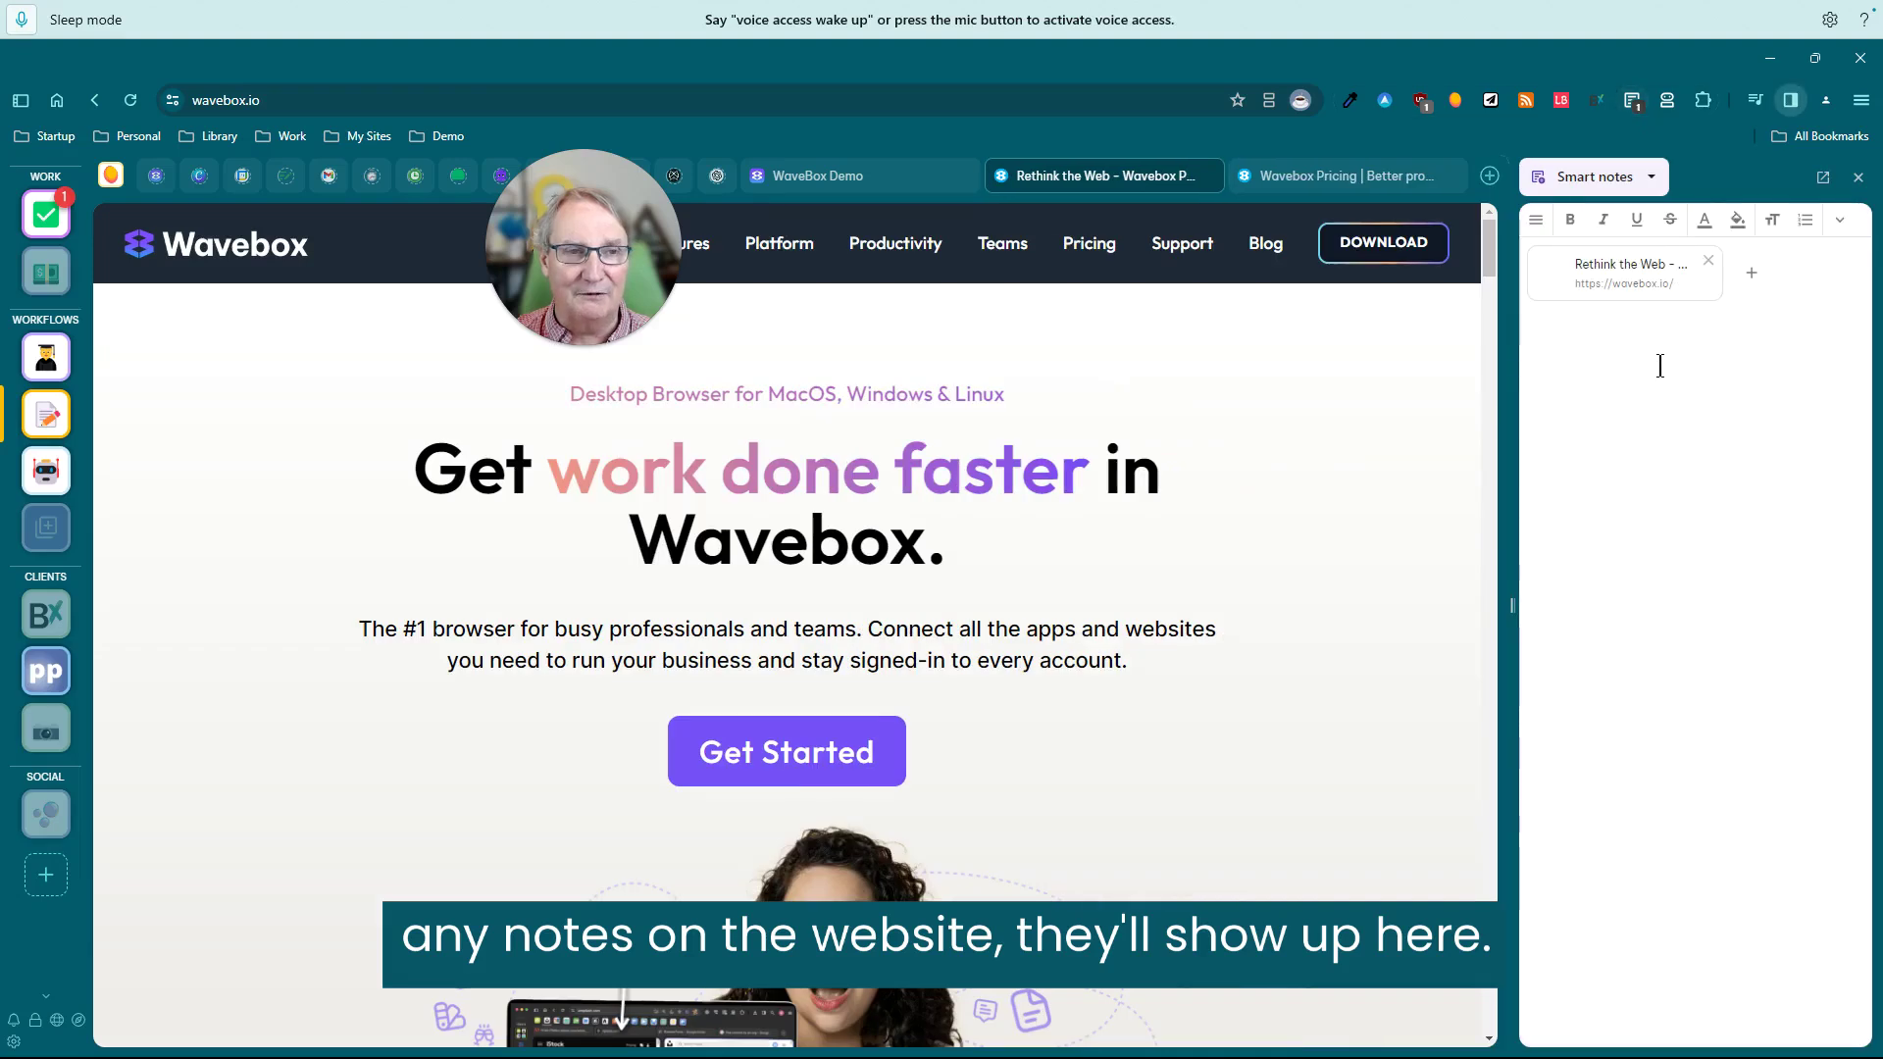
Write the note "My productivity browser" for the wavebox.io page without linking it to another address, and close Smart notes.
click(1752, 280)
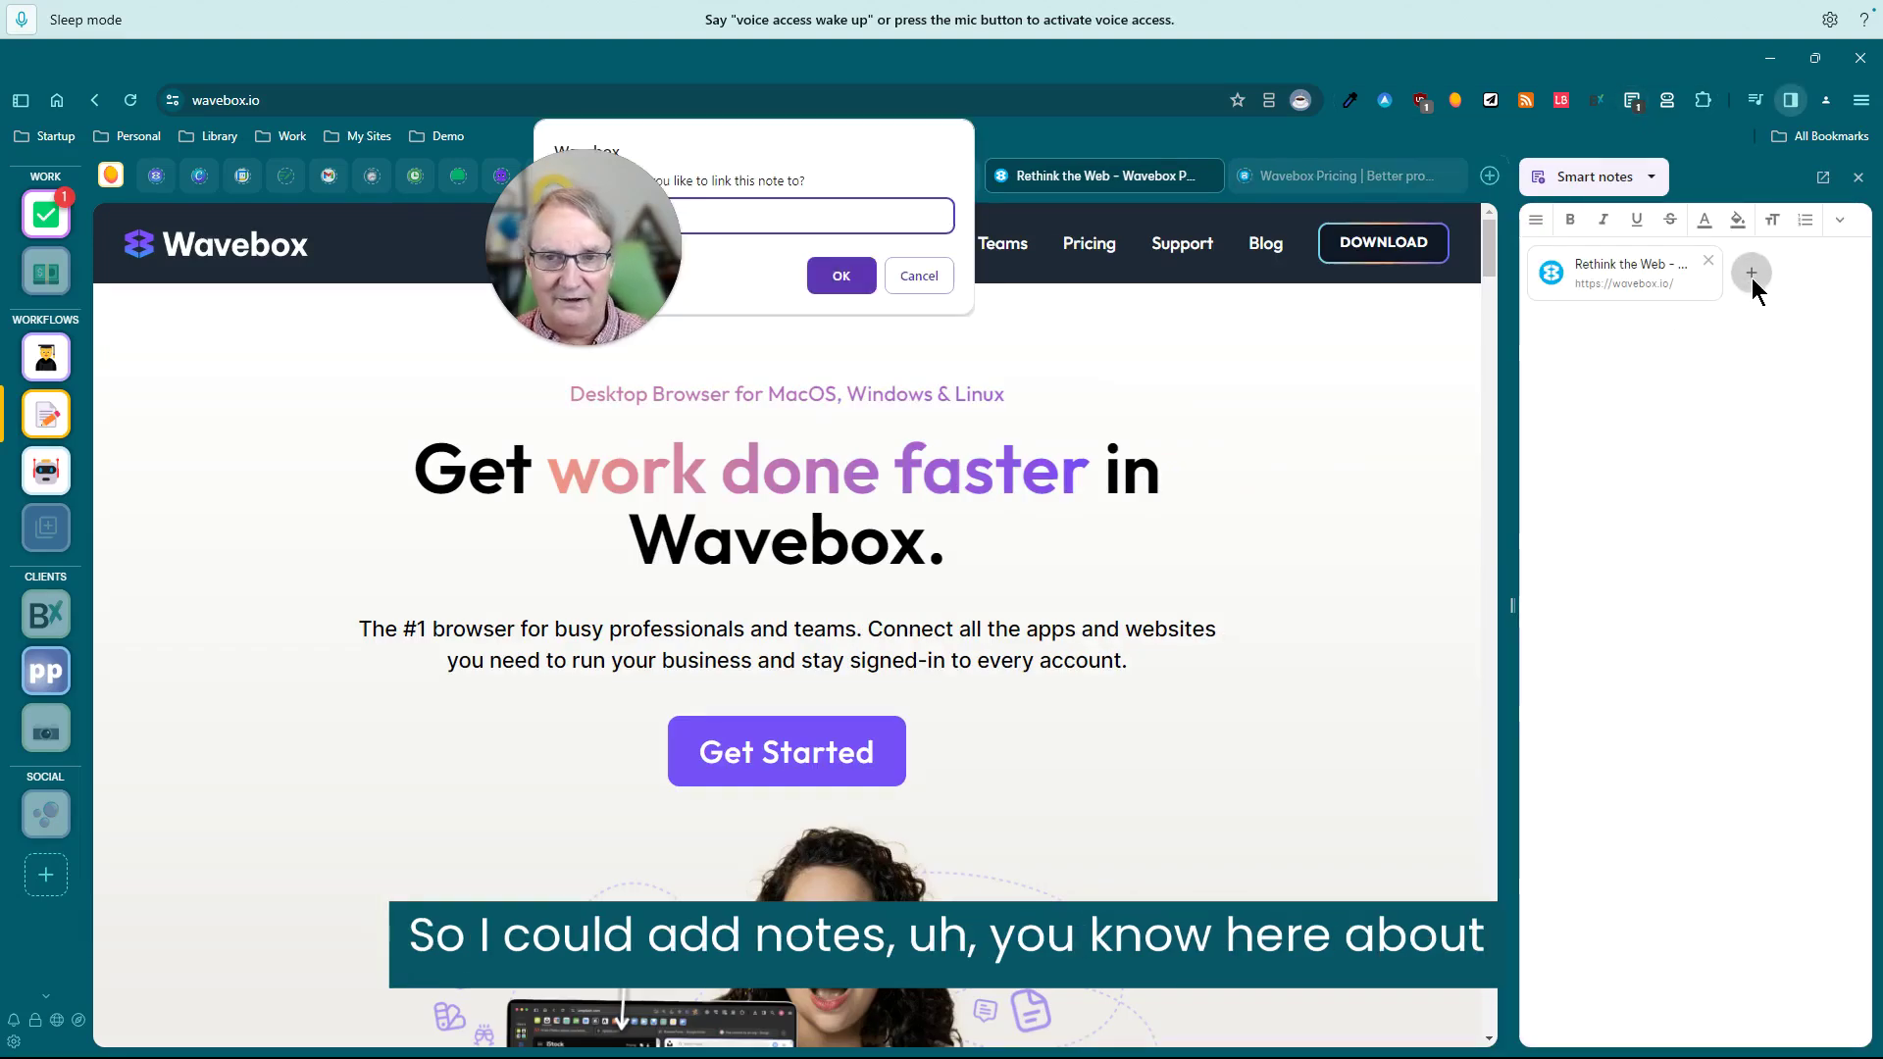
click(946, 274)
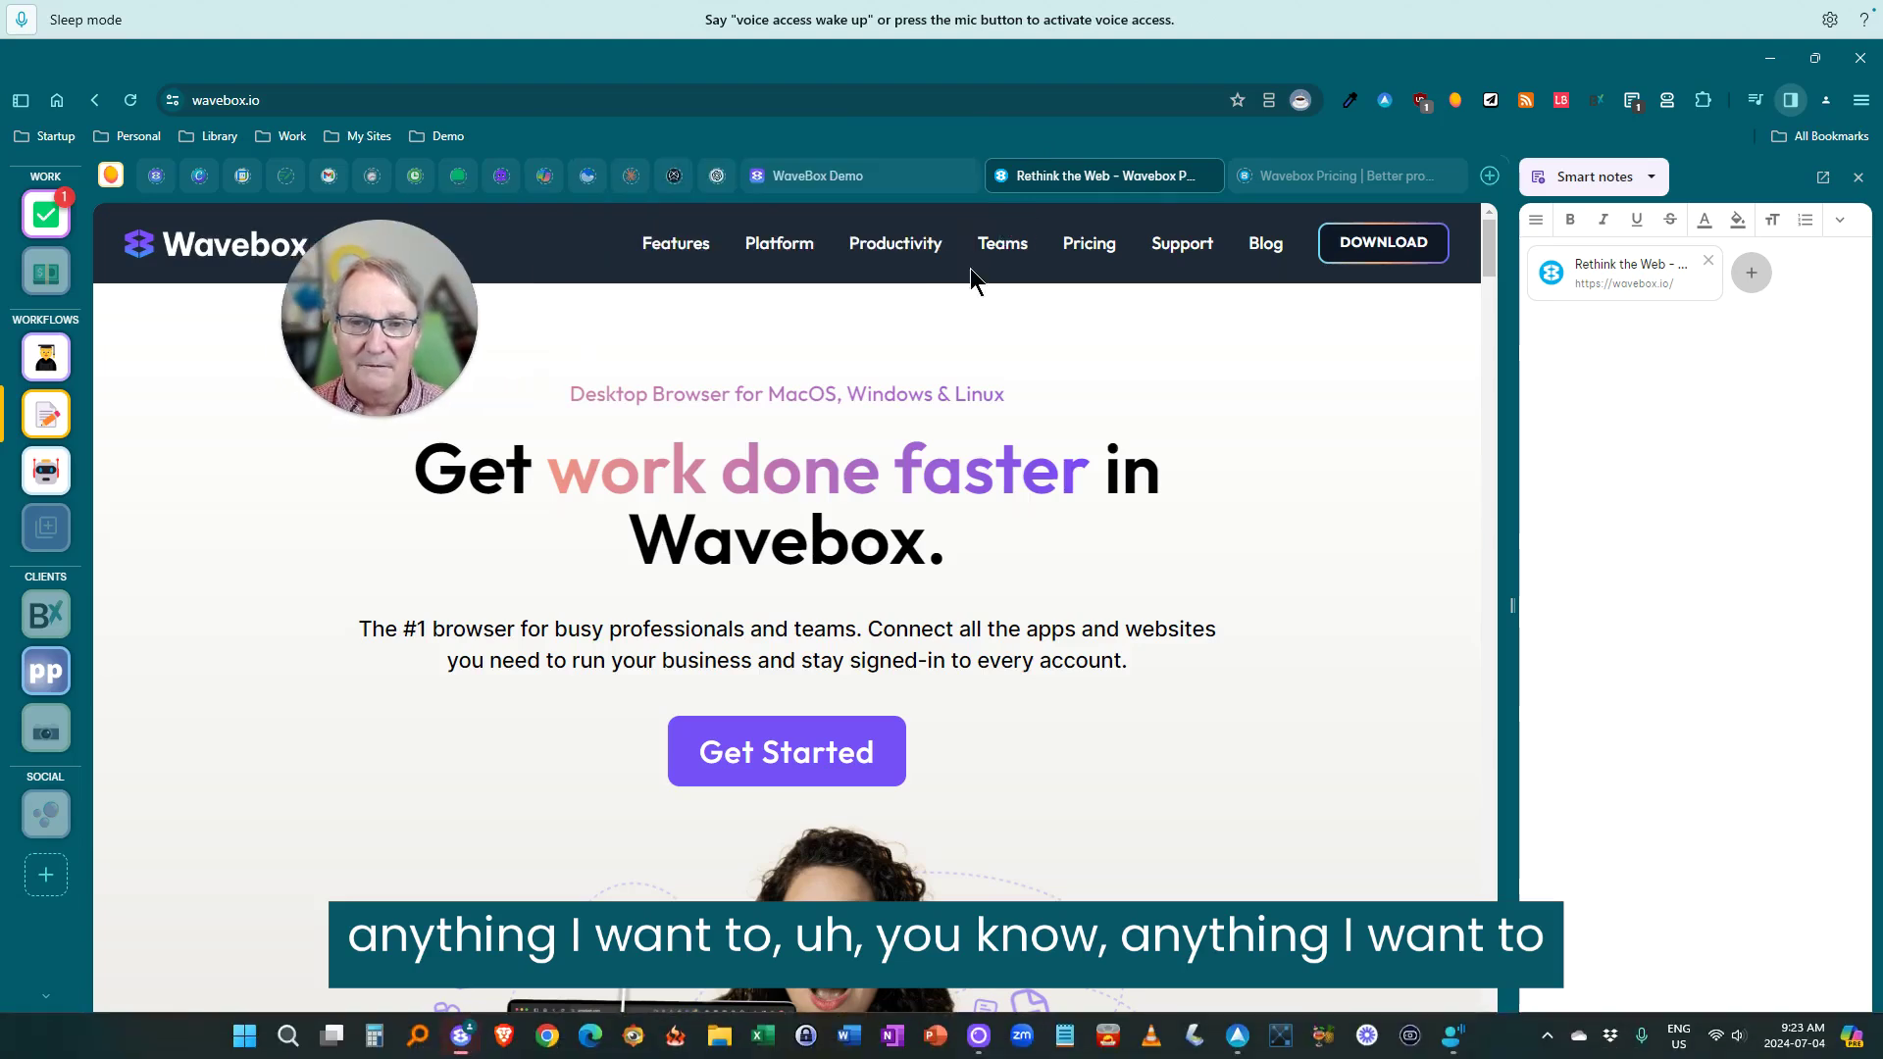
click(1676, 389)
text(My pr)
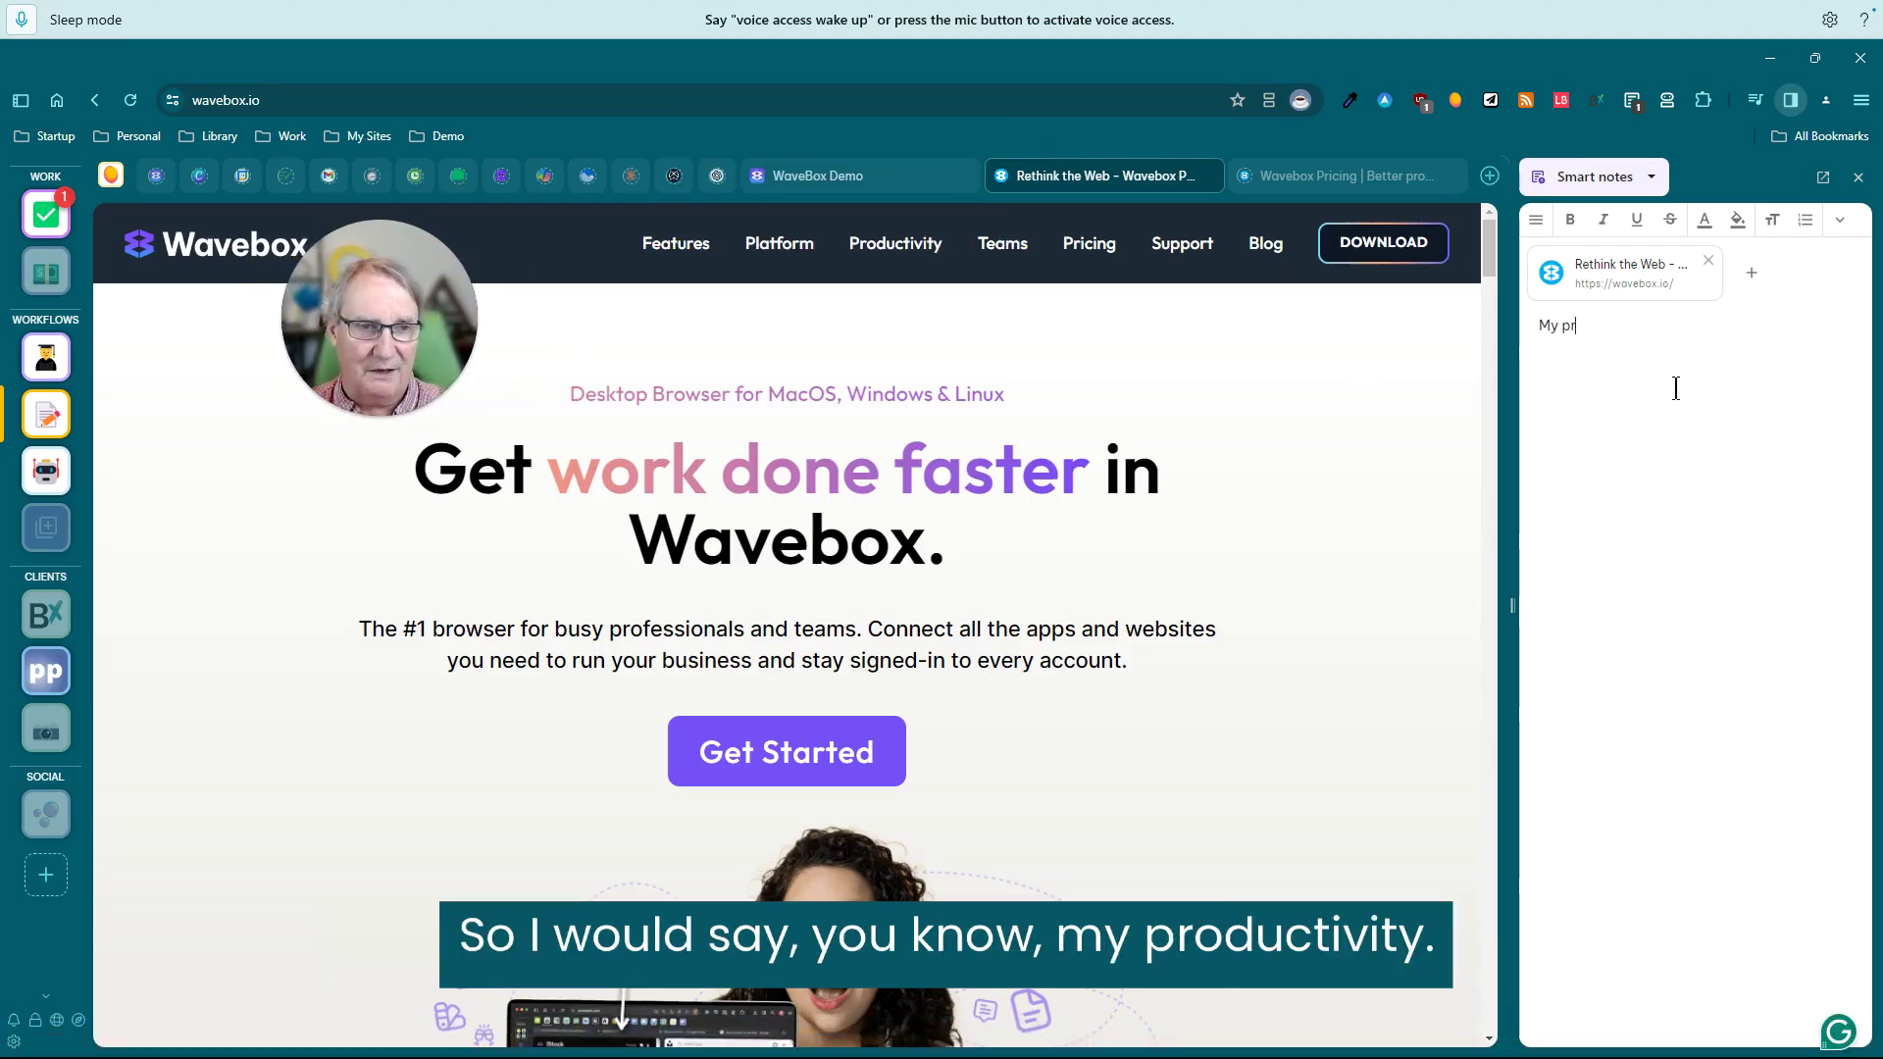
text(oductivi)
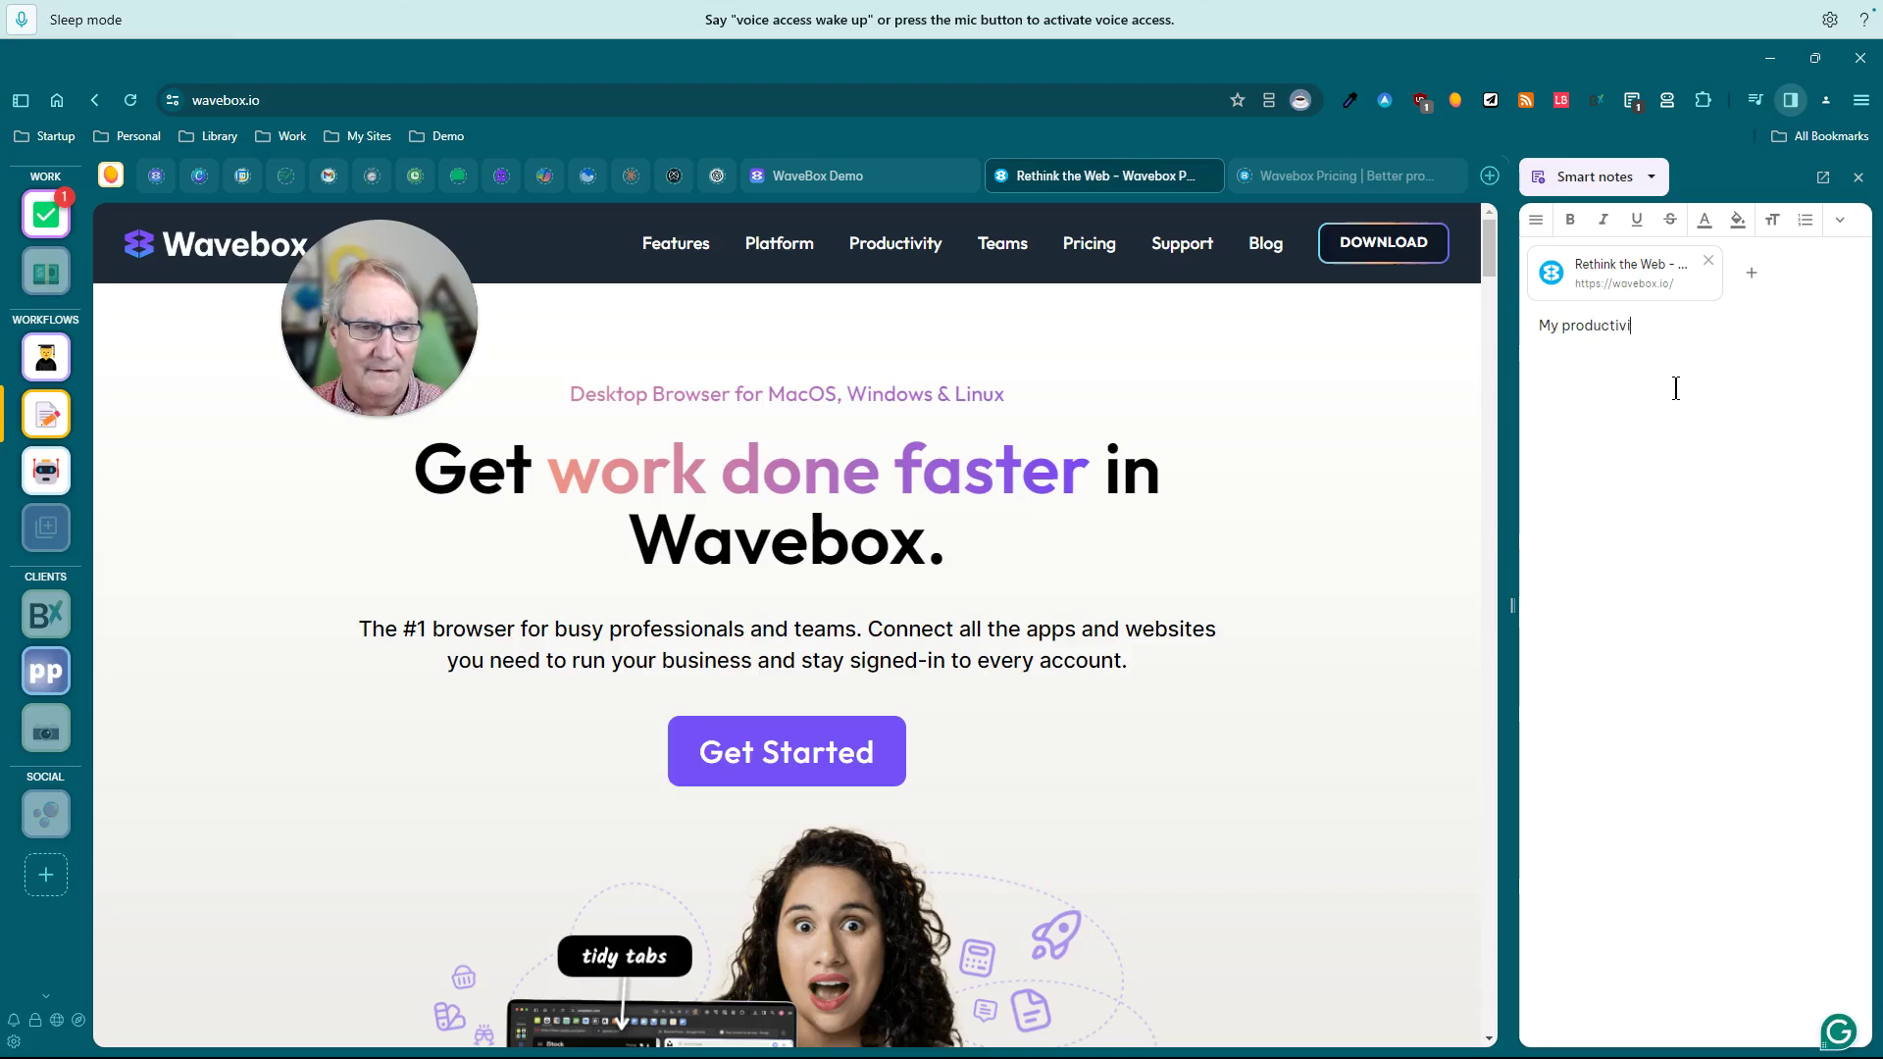
text(ty browser)
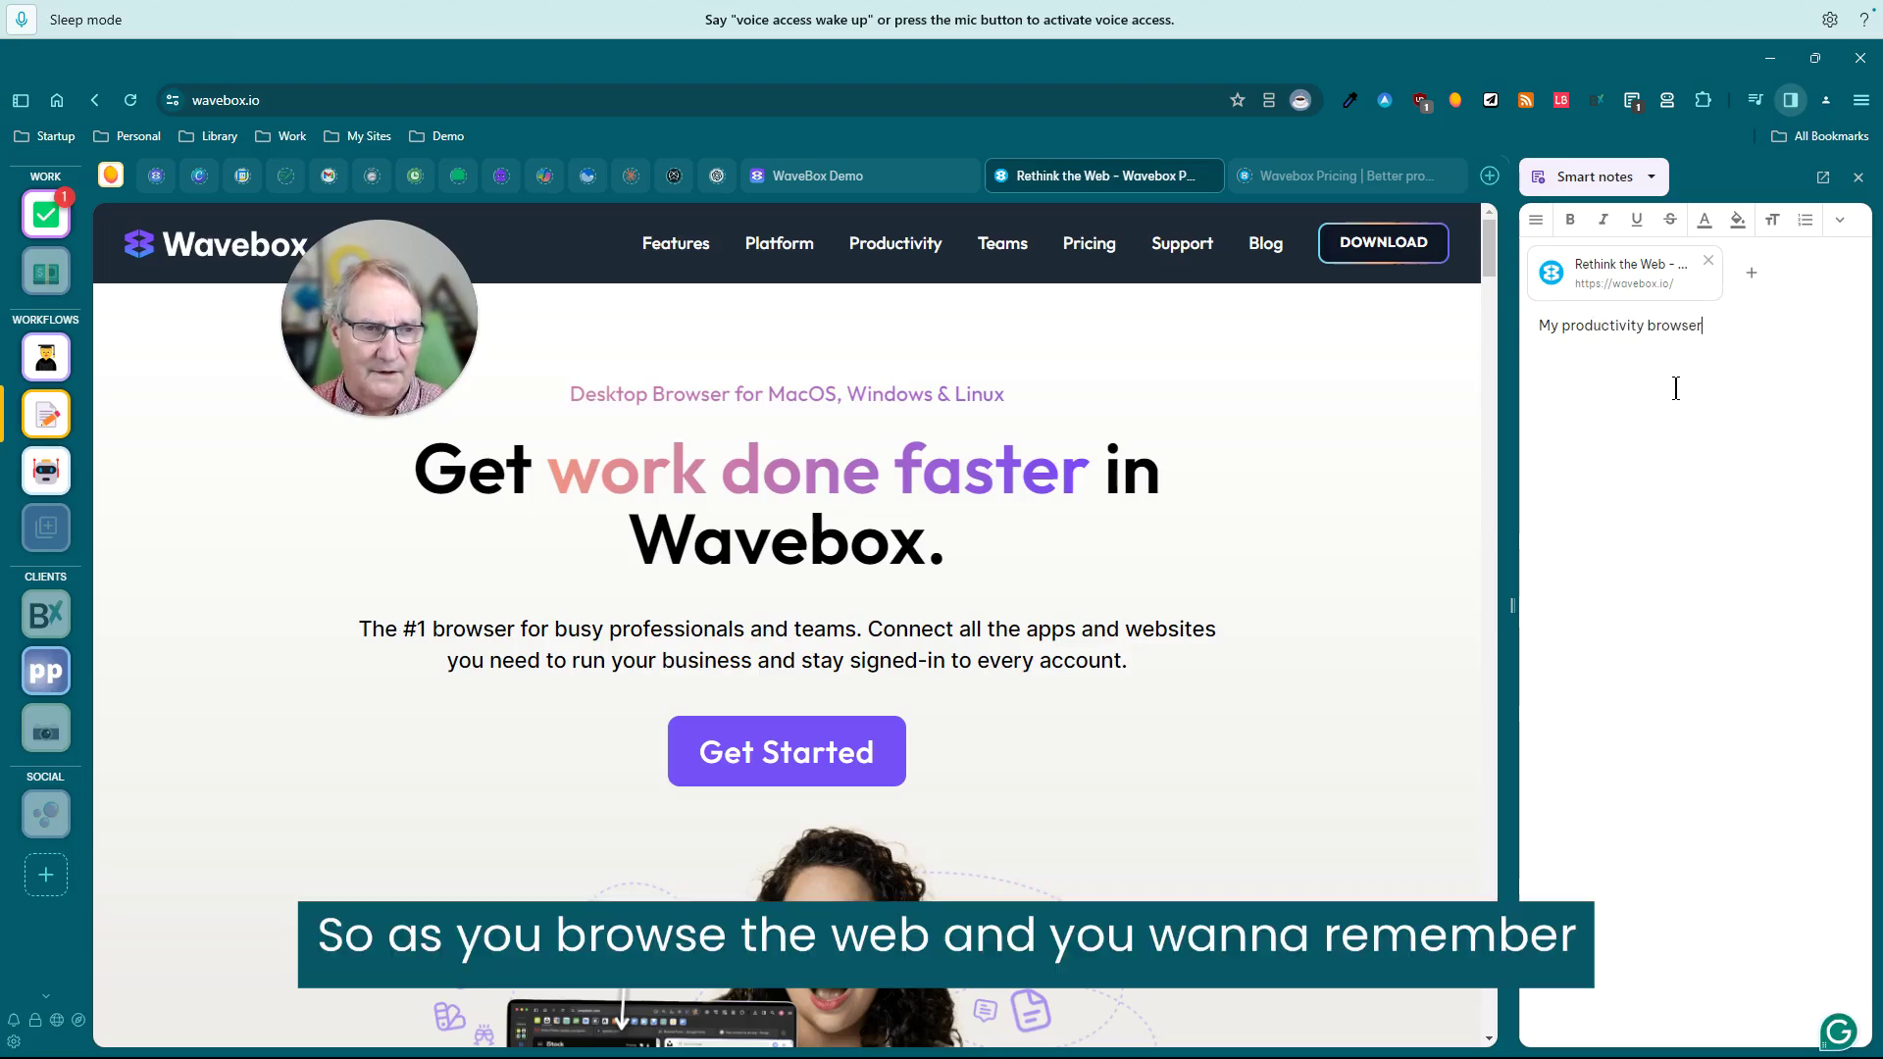
key(Return)
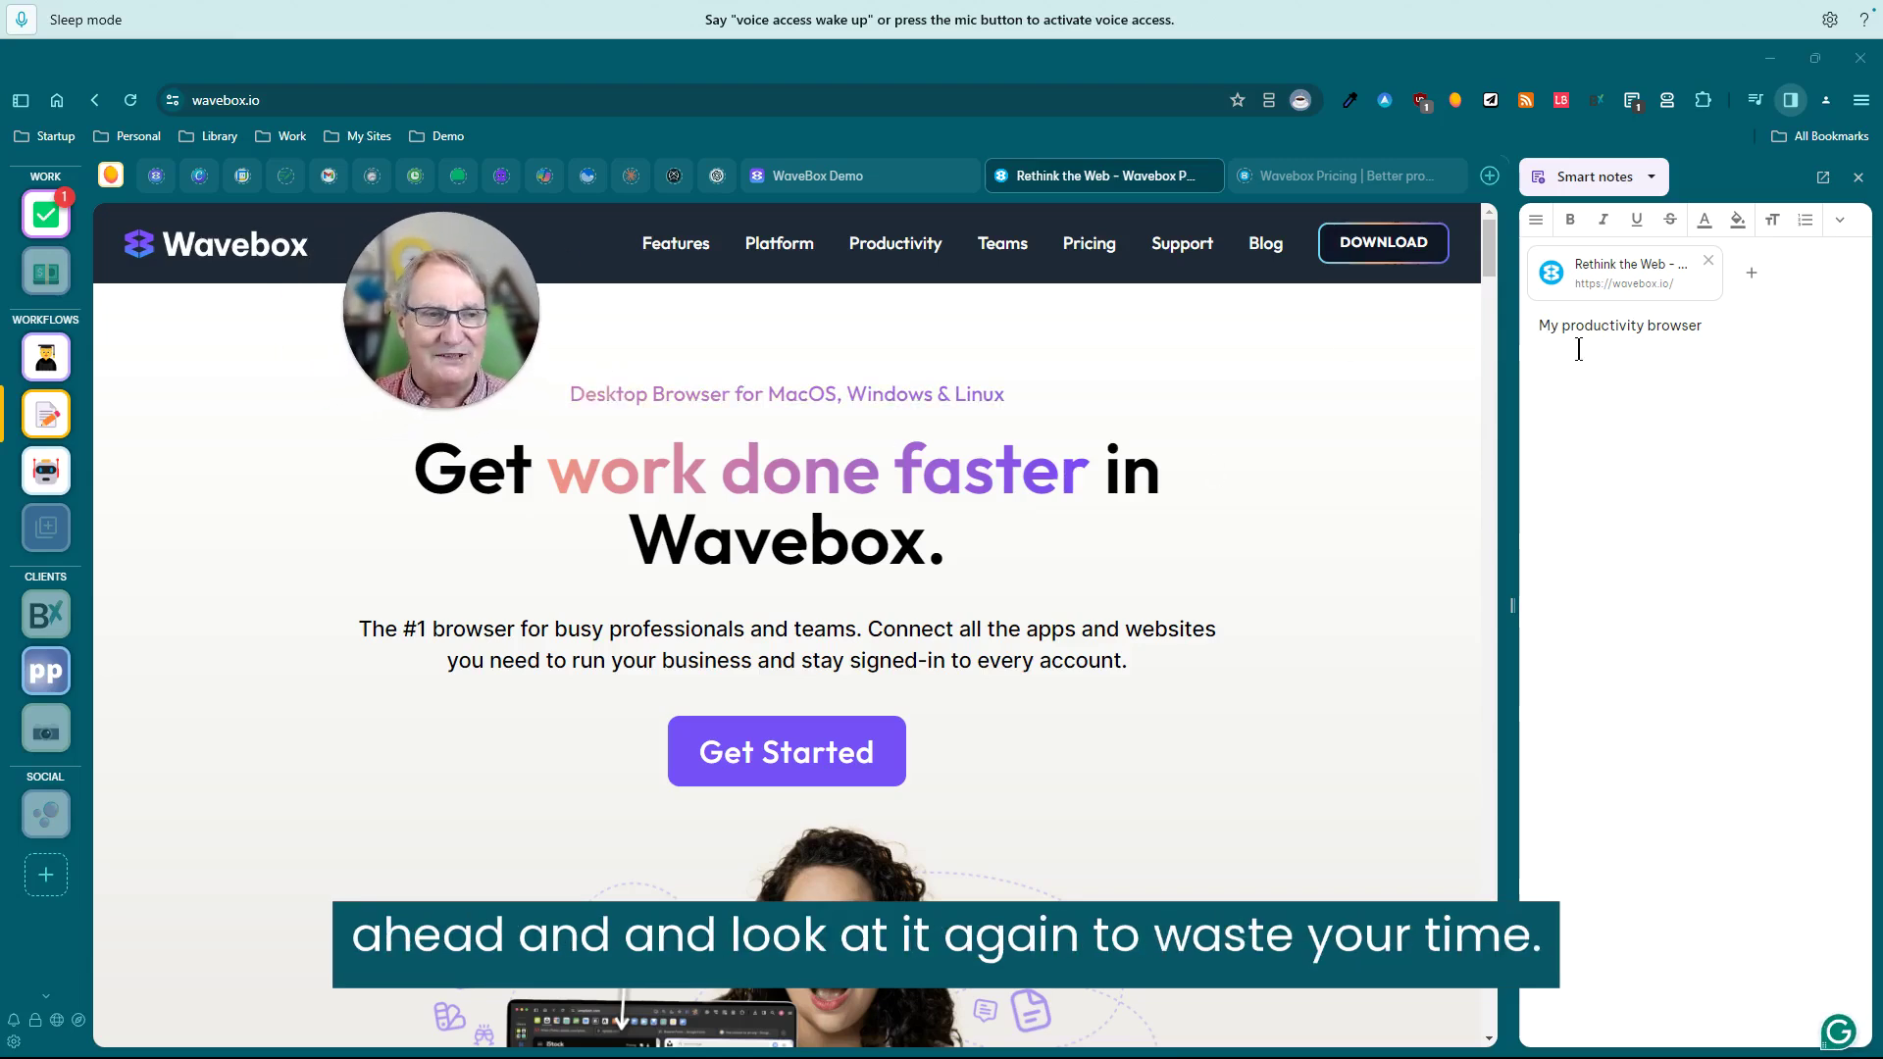
click(1857, 180)
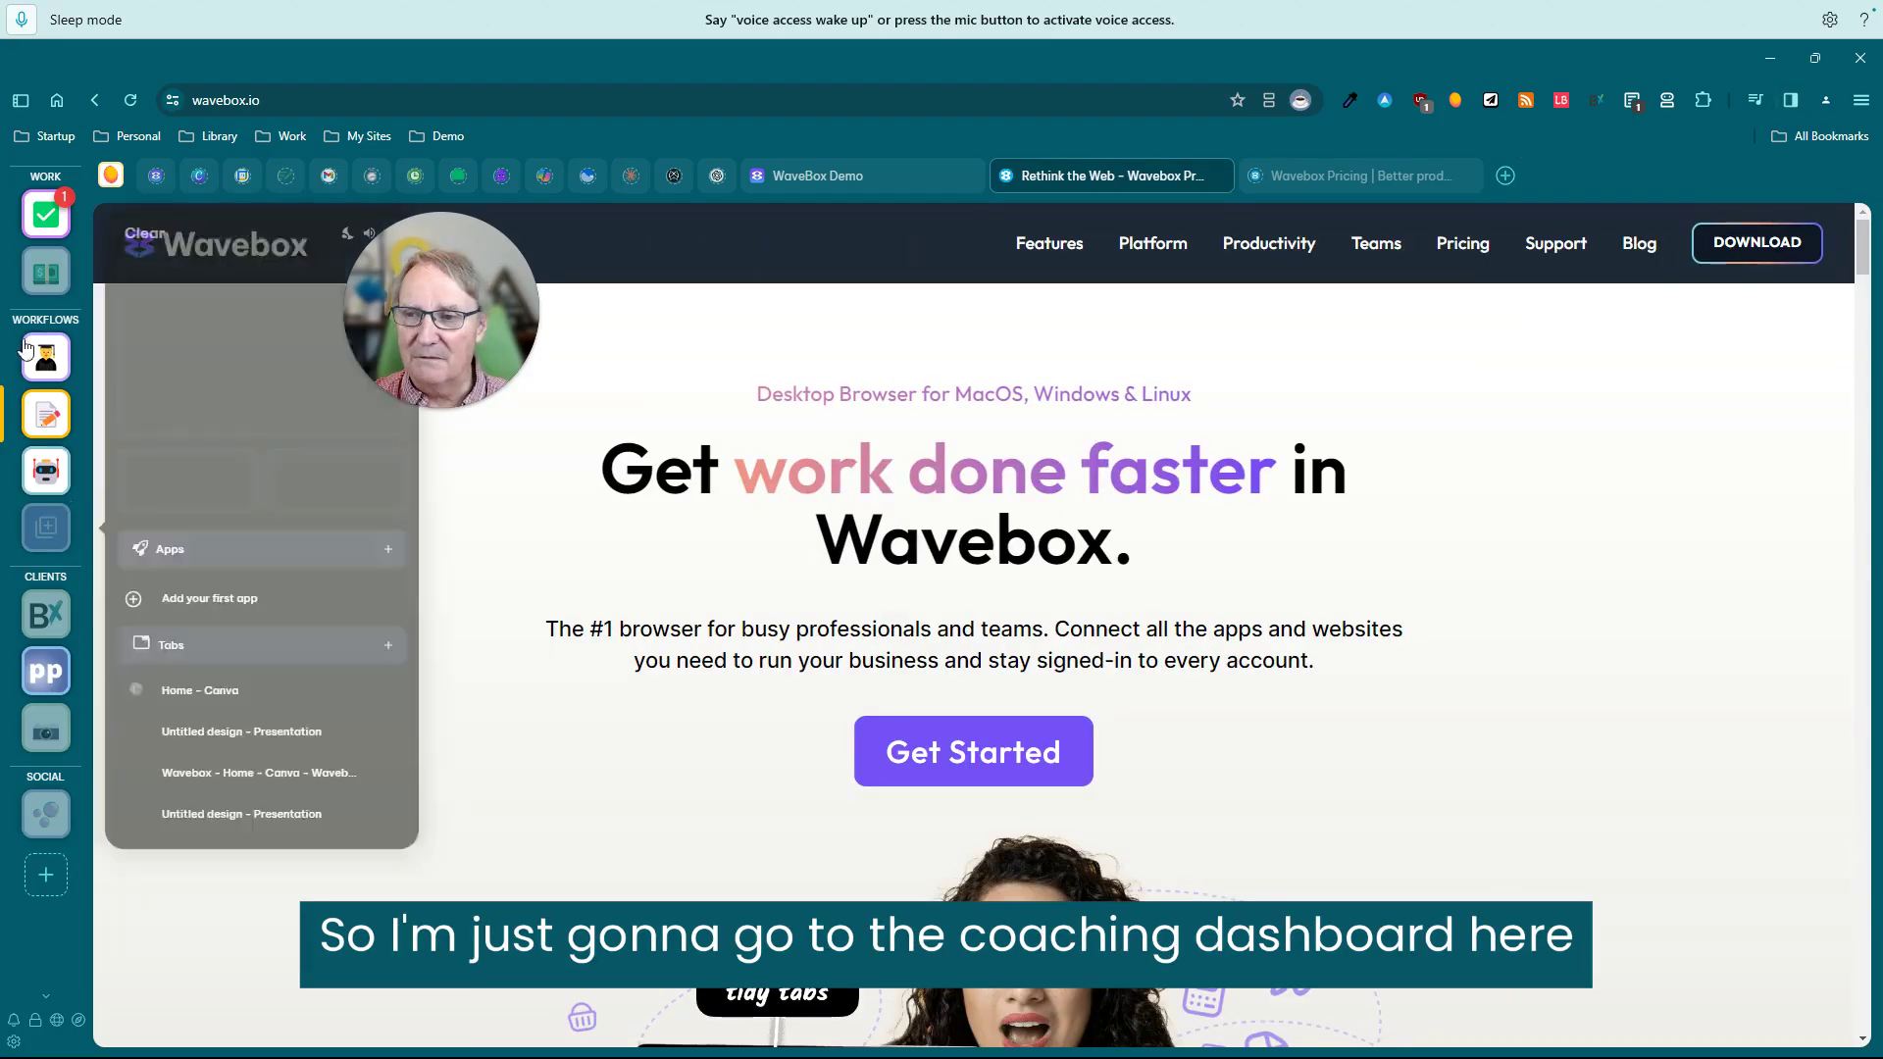
Open the Coaching workflow's dashboard and switch its Google Calendar widget to the Agenda view.
click(45, 359)
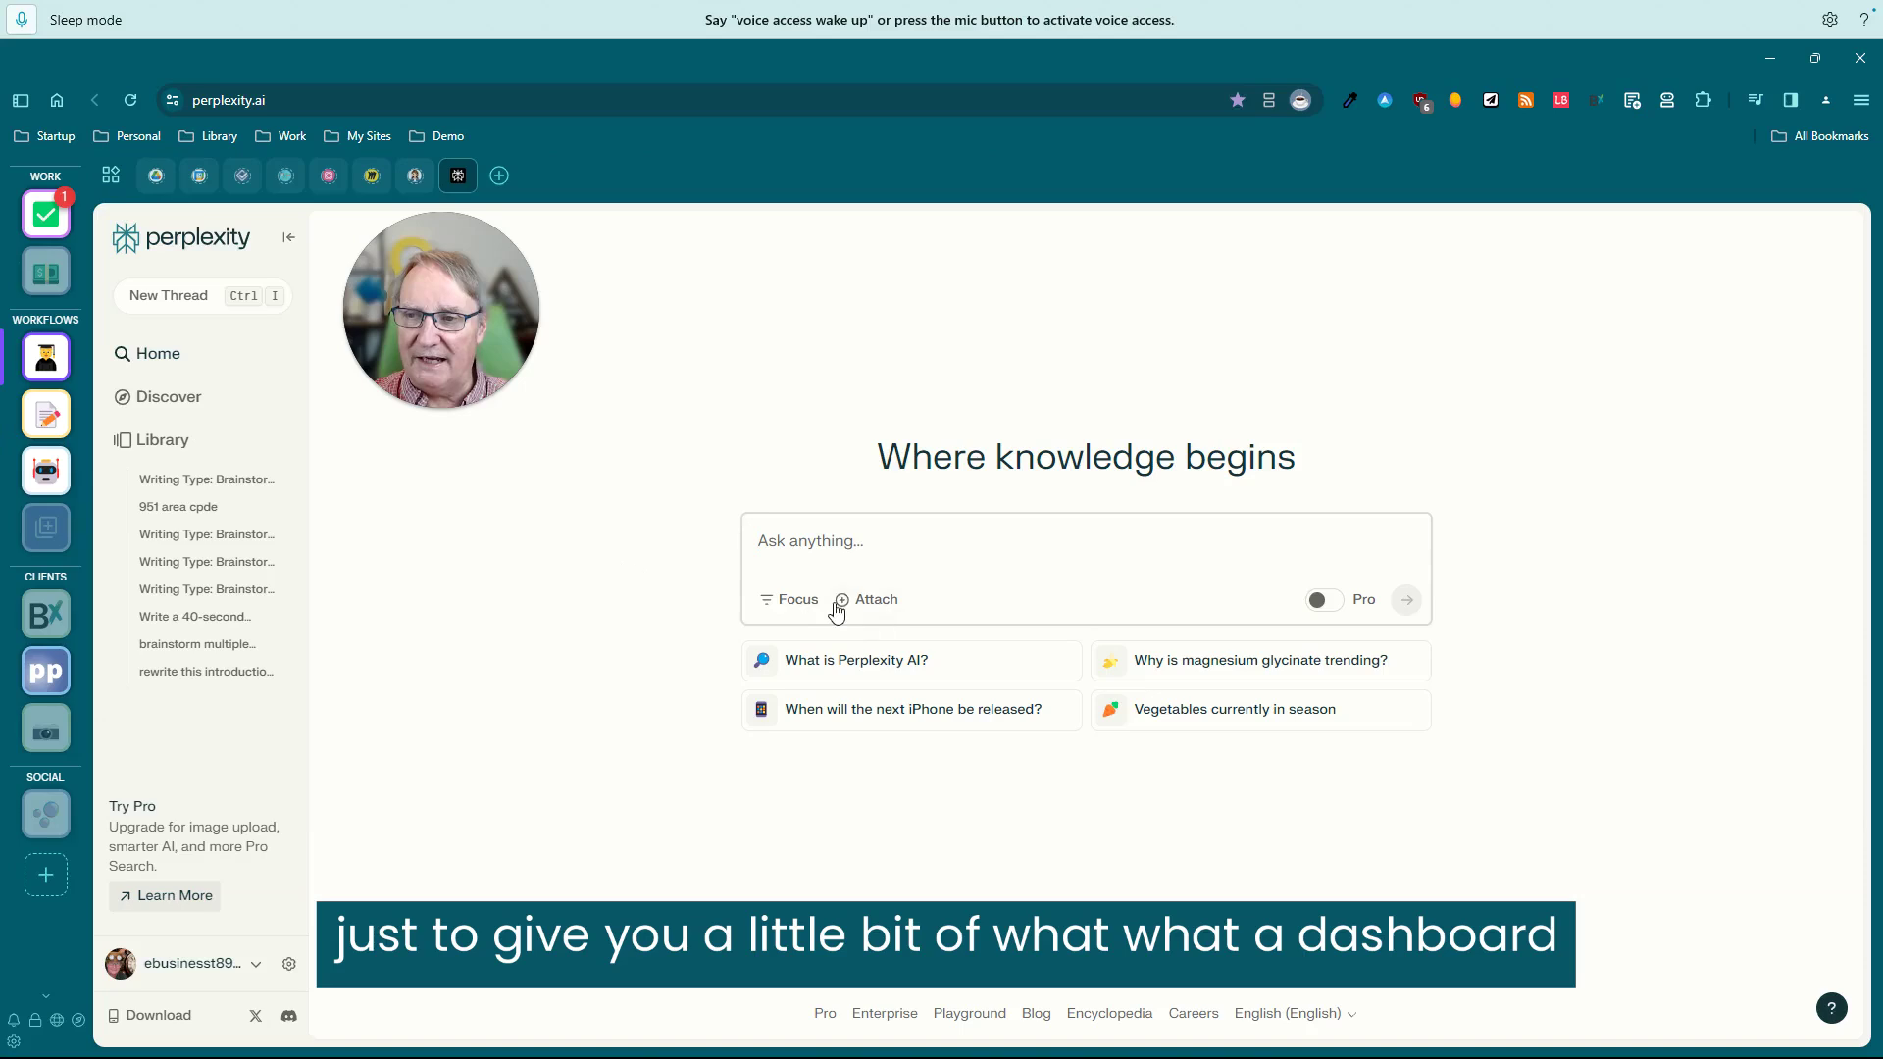
click(116, 178)
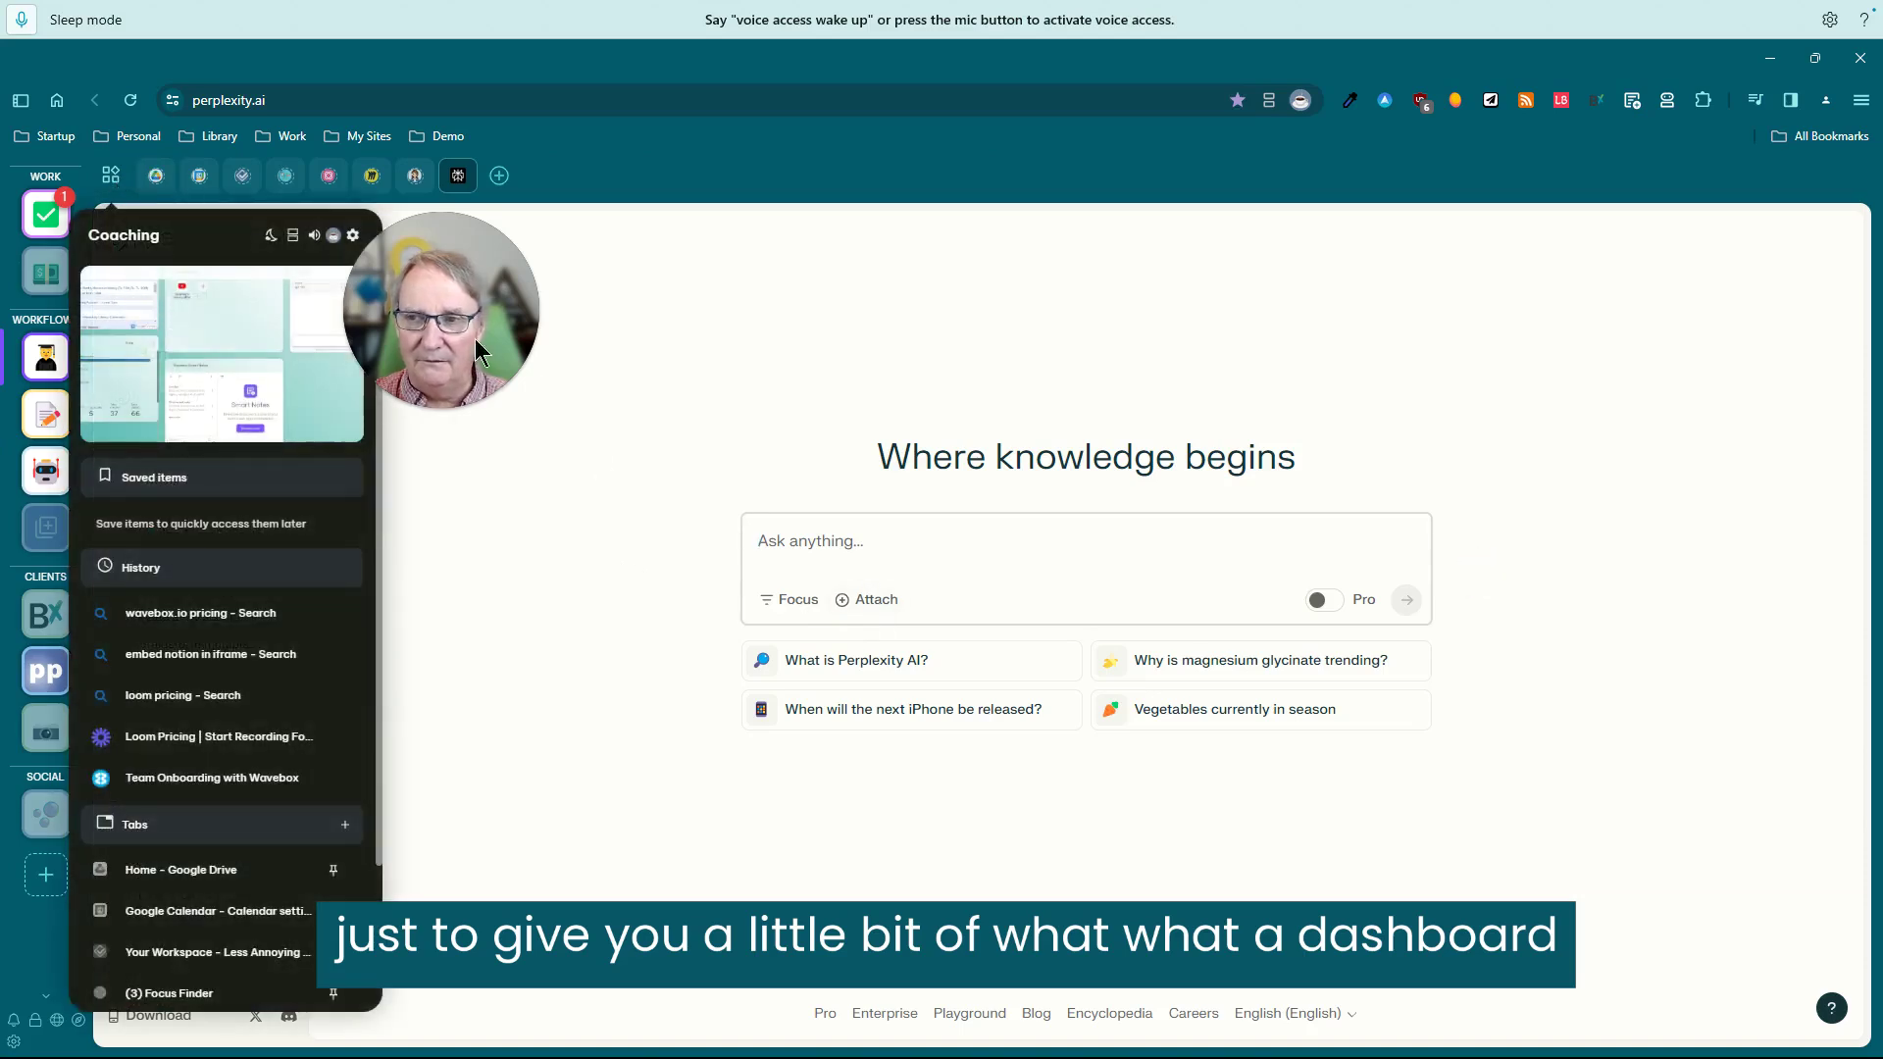
click(111, 175)
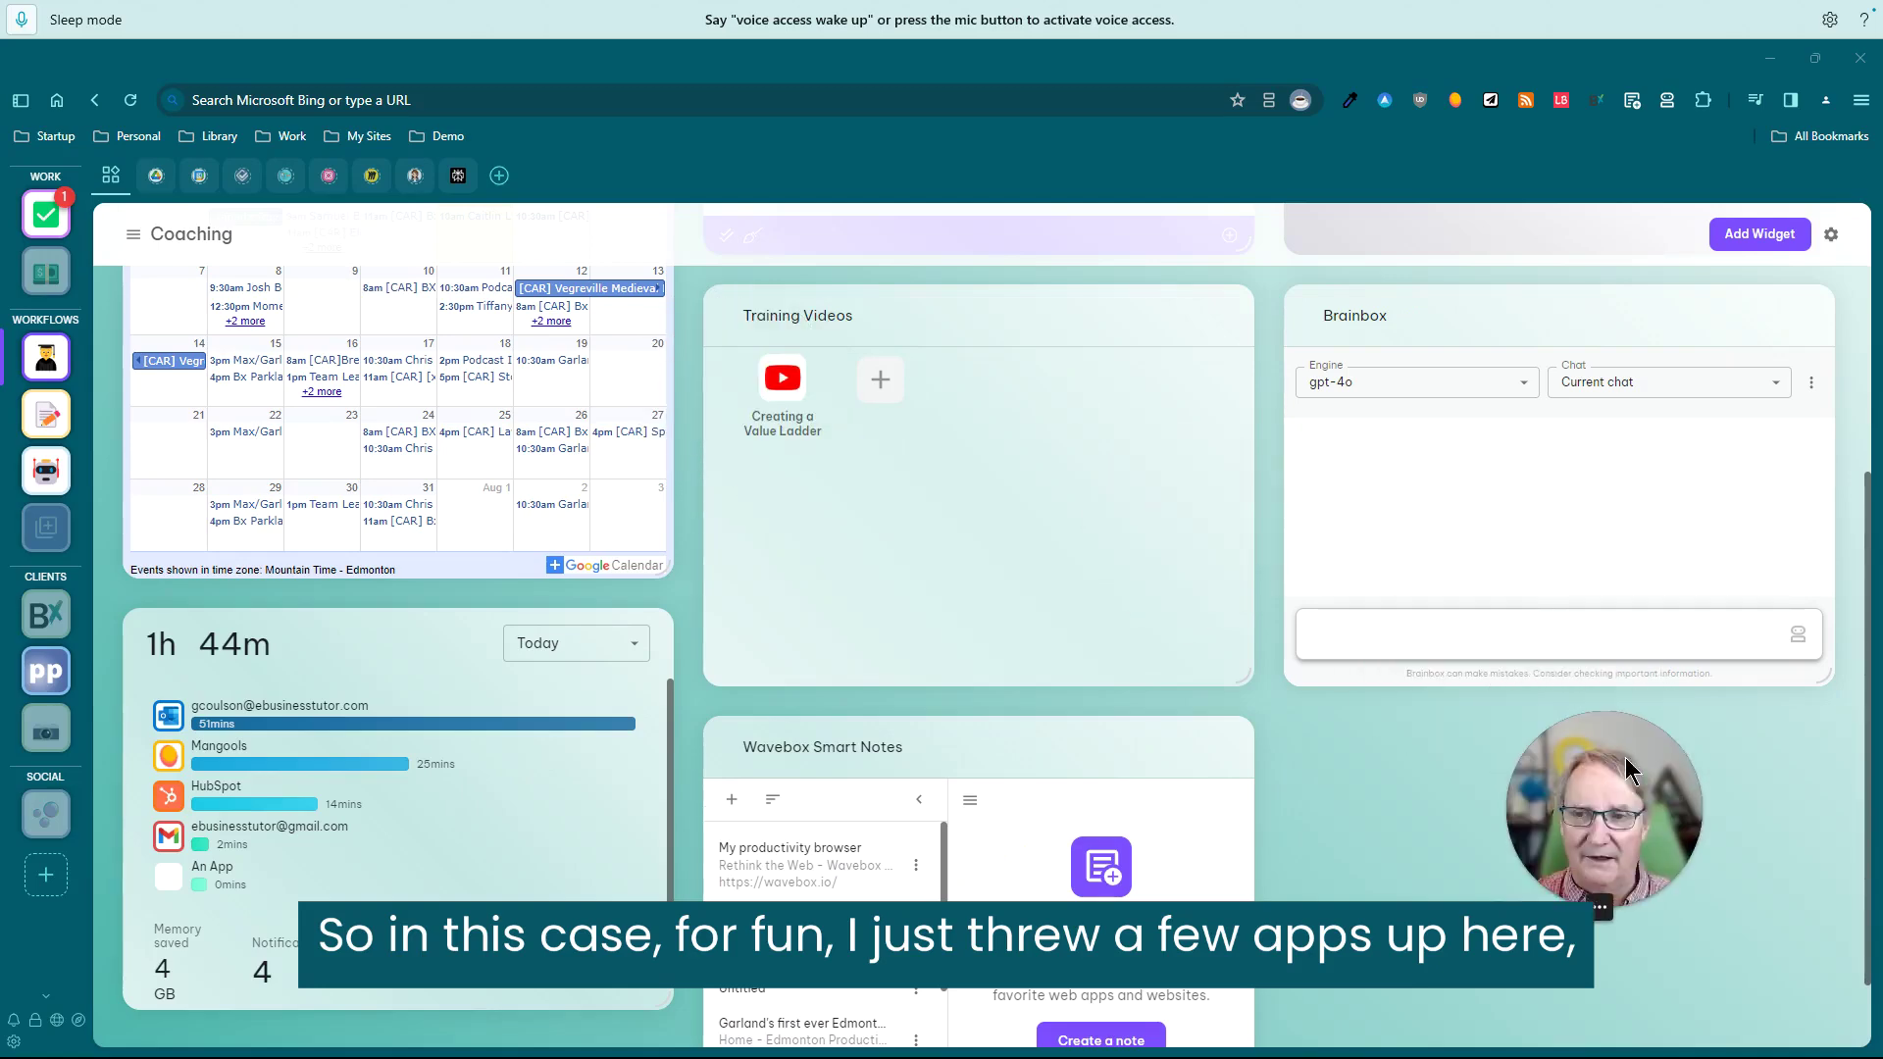
scroll(814, 593, up, 5)
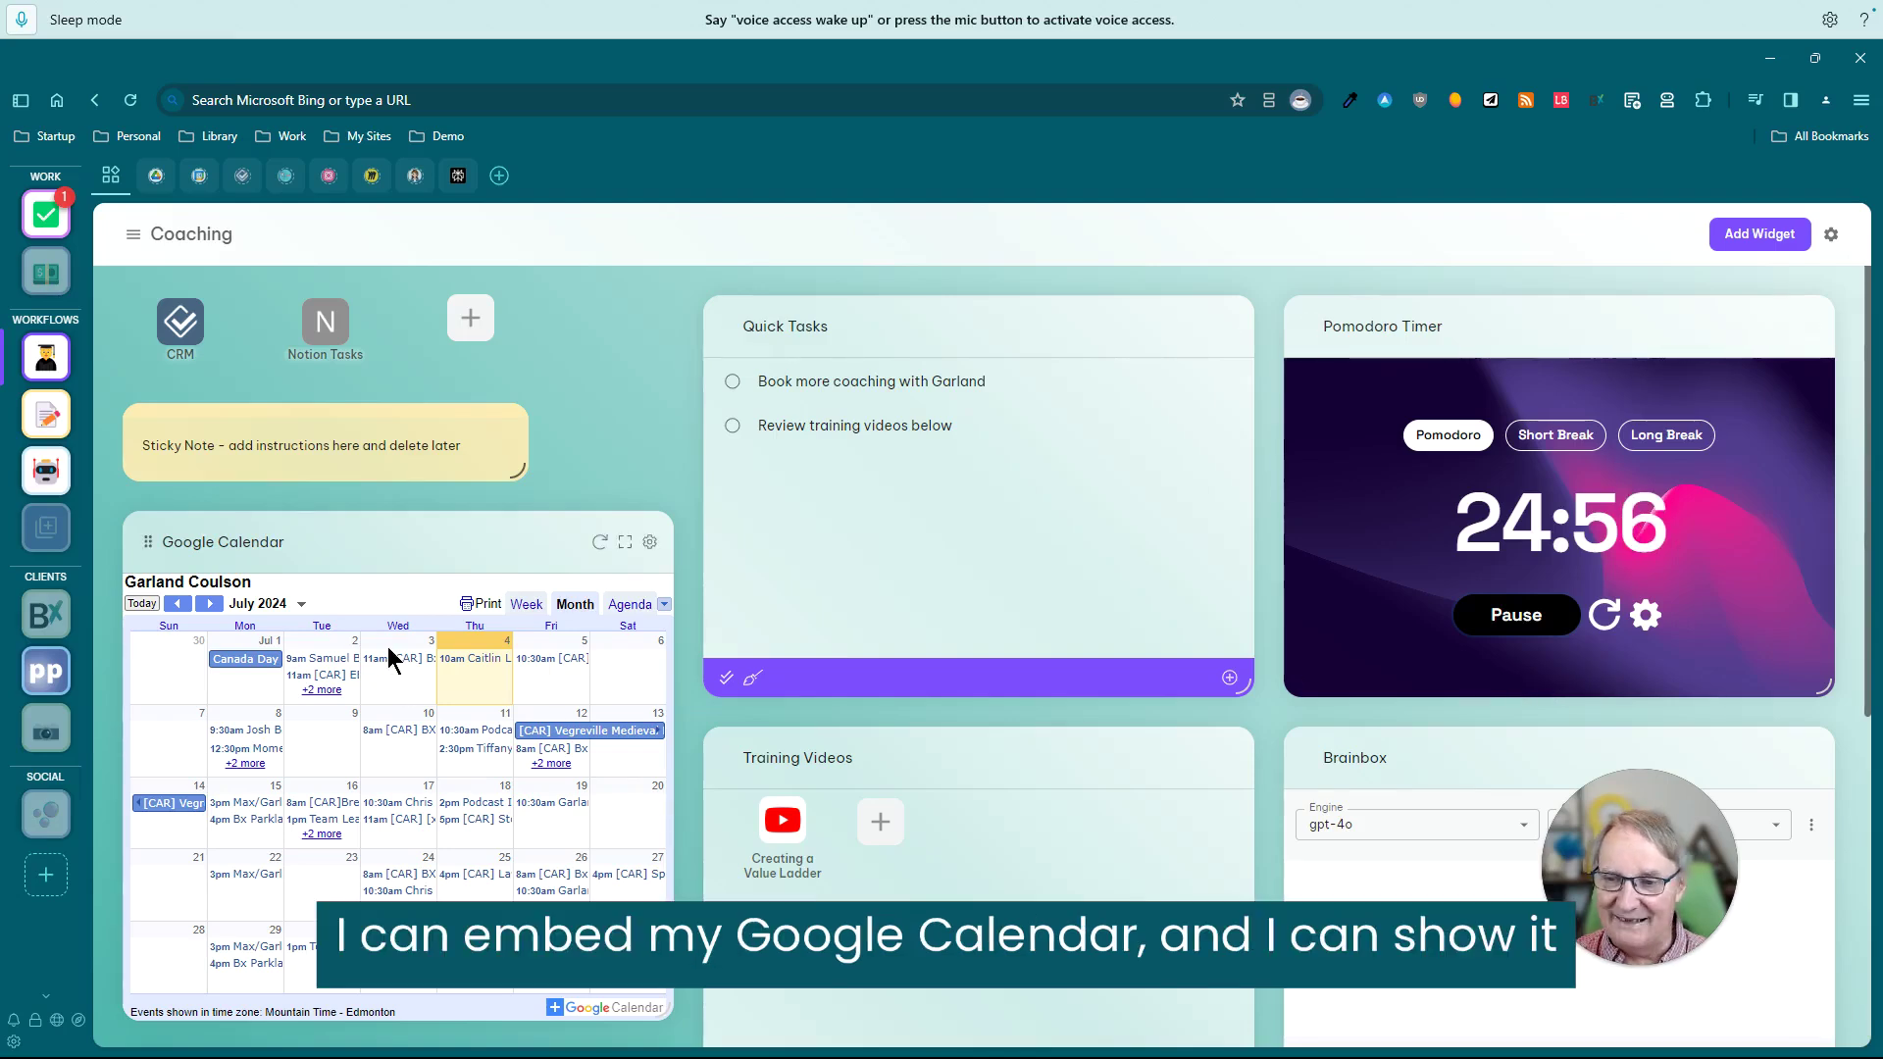
click(628, 606)
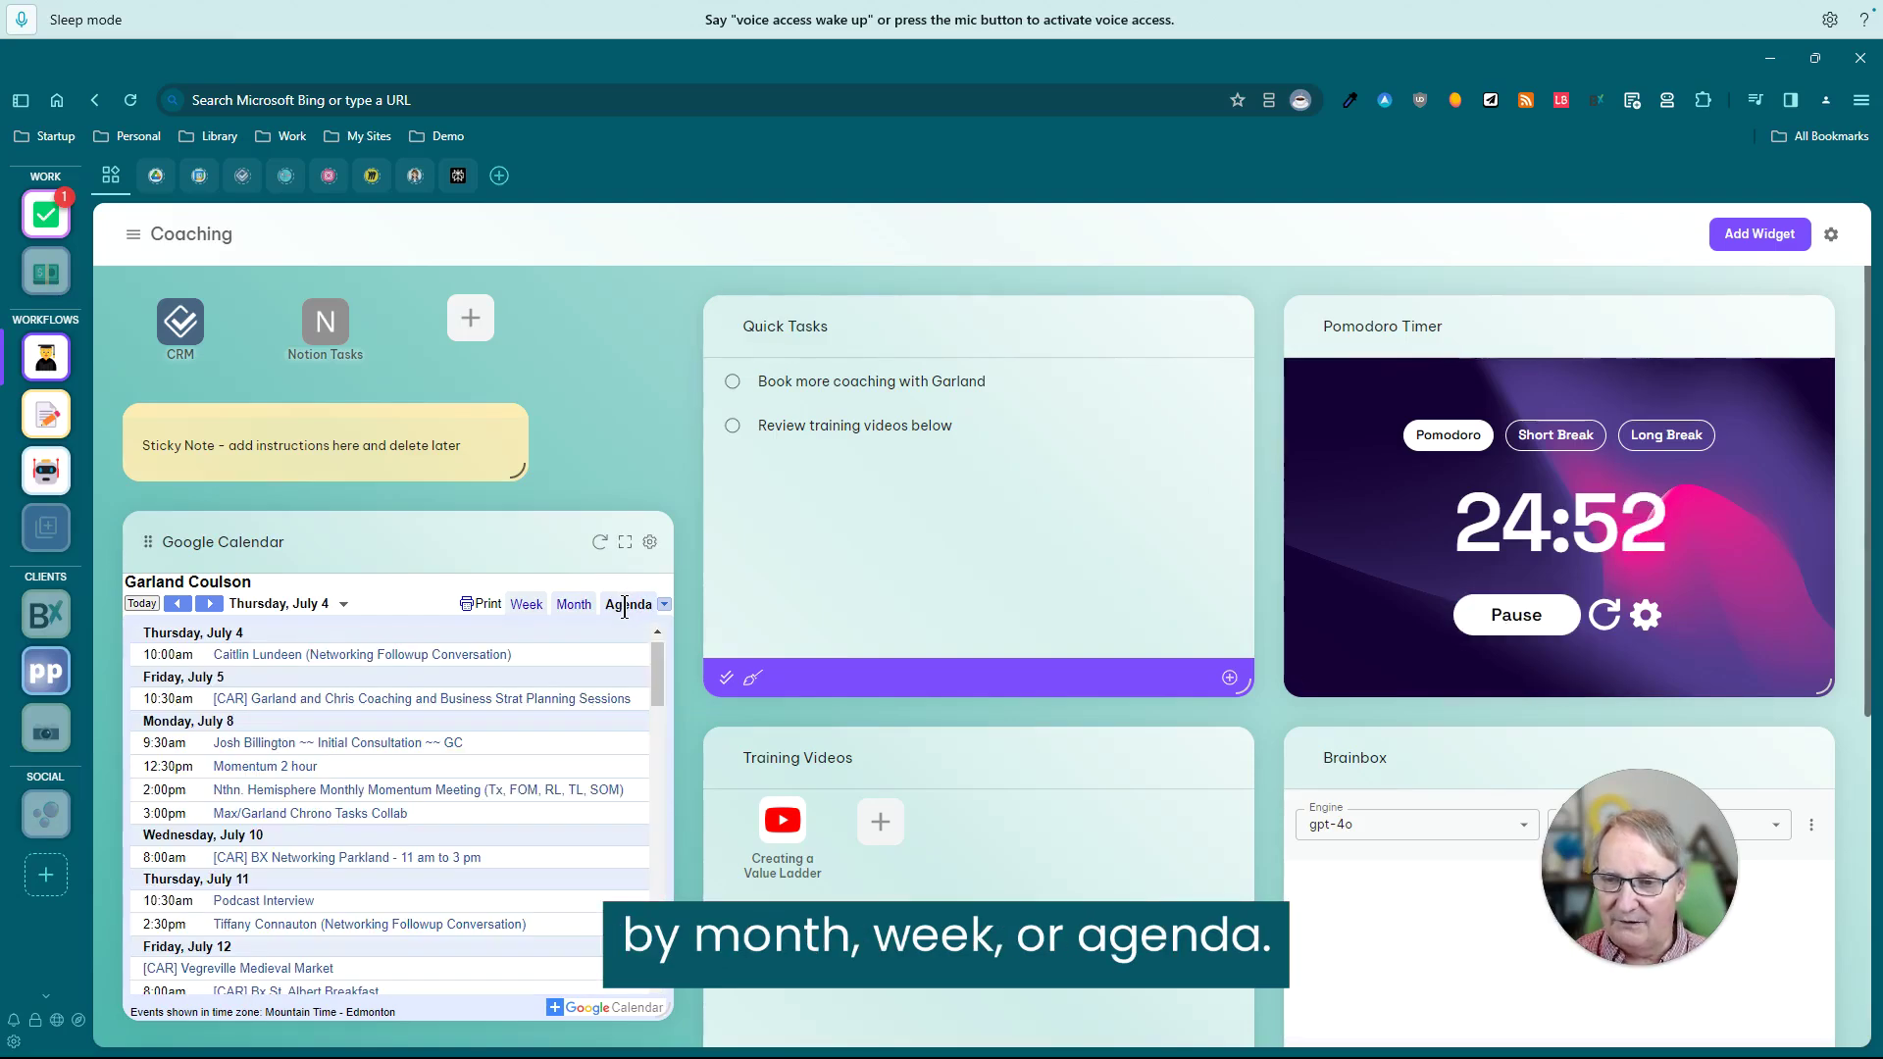
Look through the Training Videos, app usage statistics and Wavebox Smart Notes widgets on the Coaching dashboard.
scroll(1056, 705, down, 2)
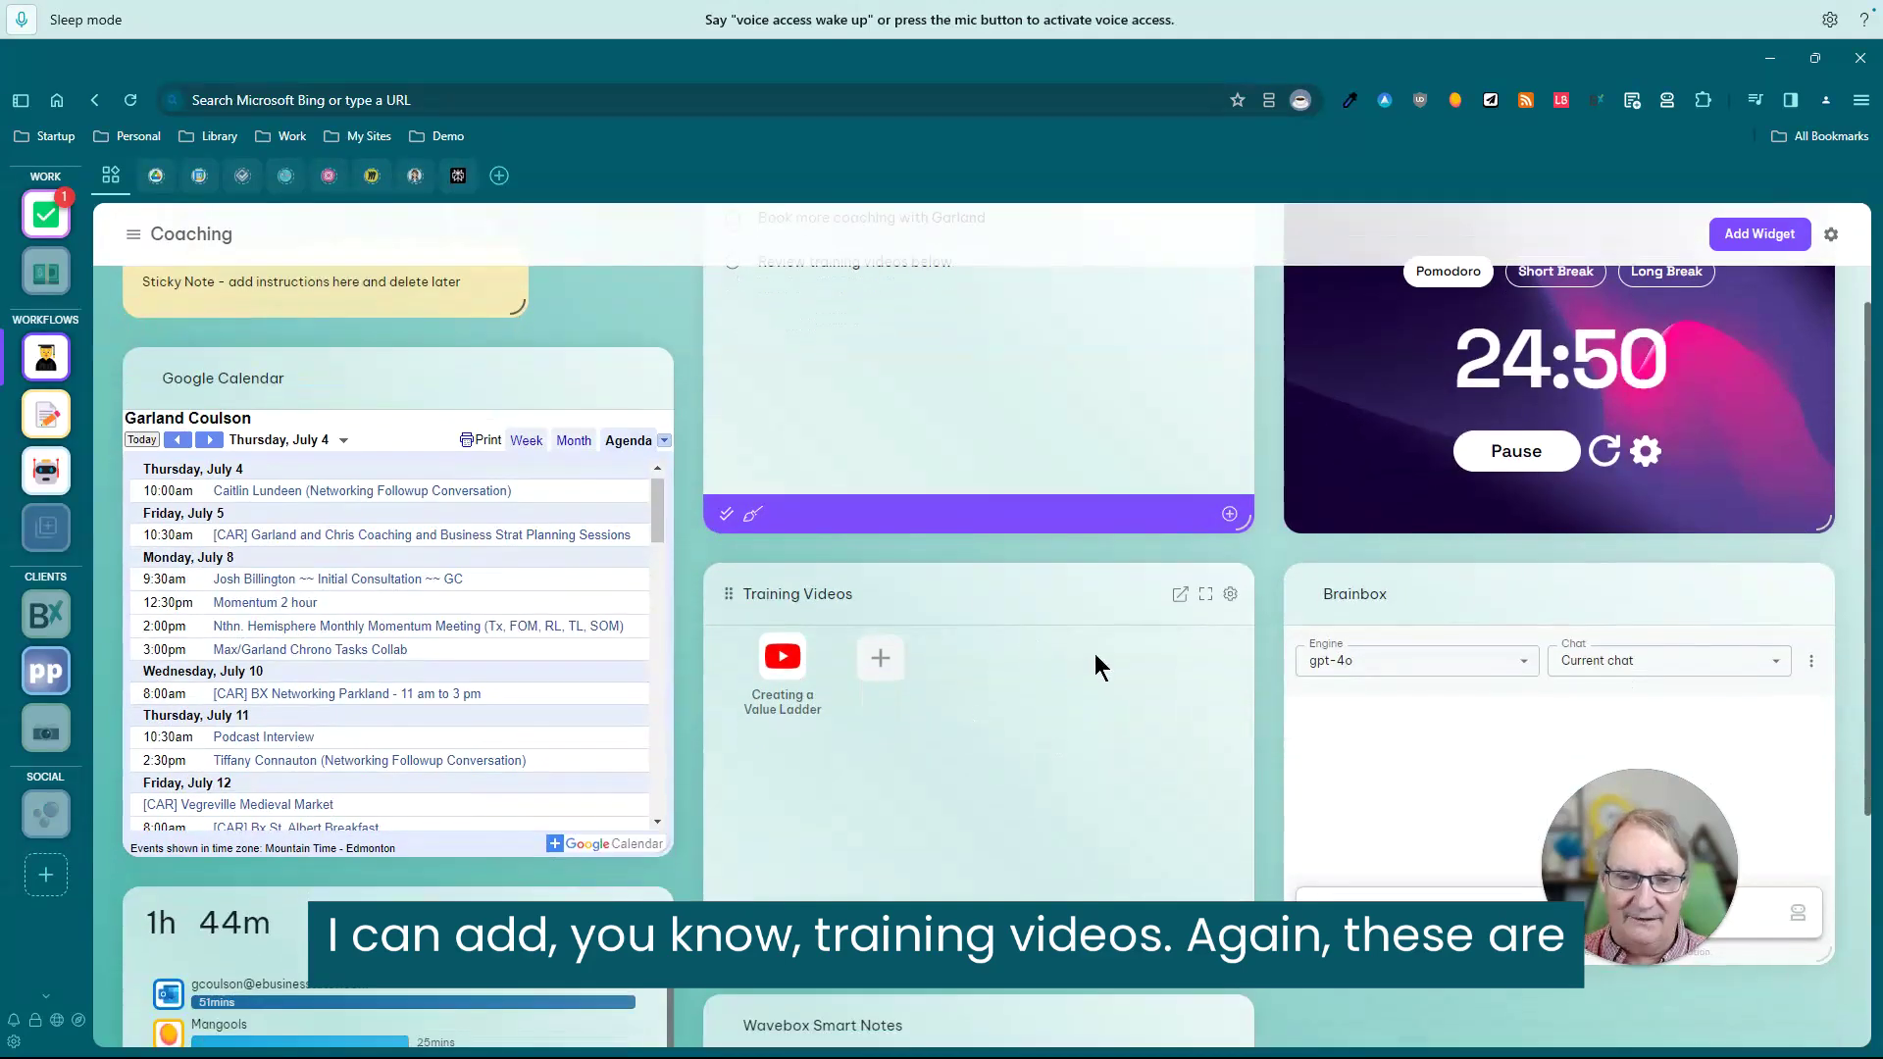
scroll(999, 685, down, 3)
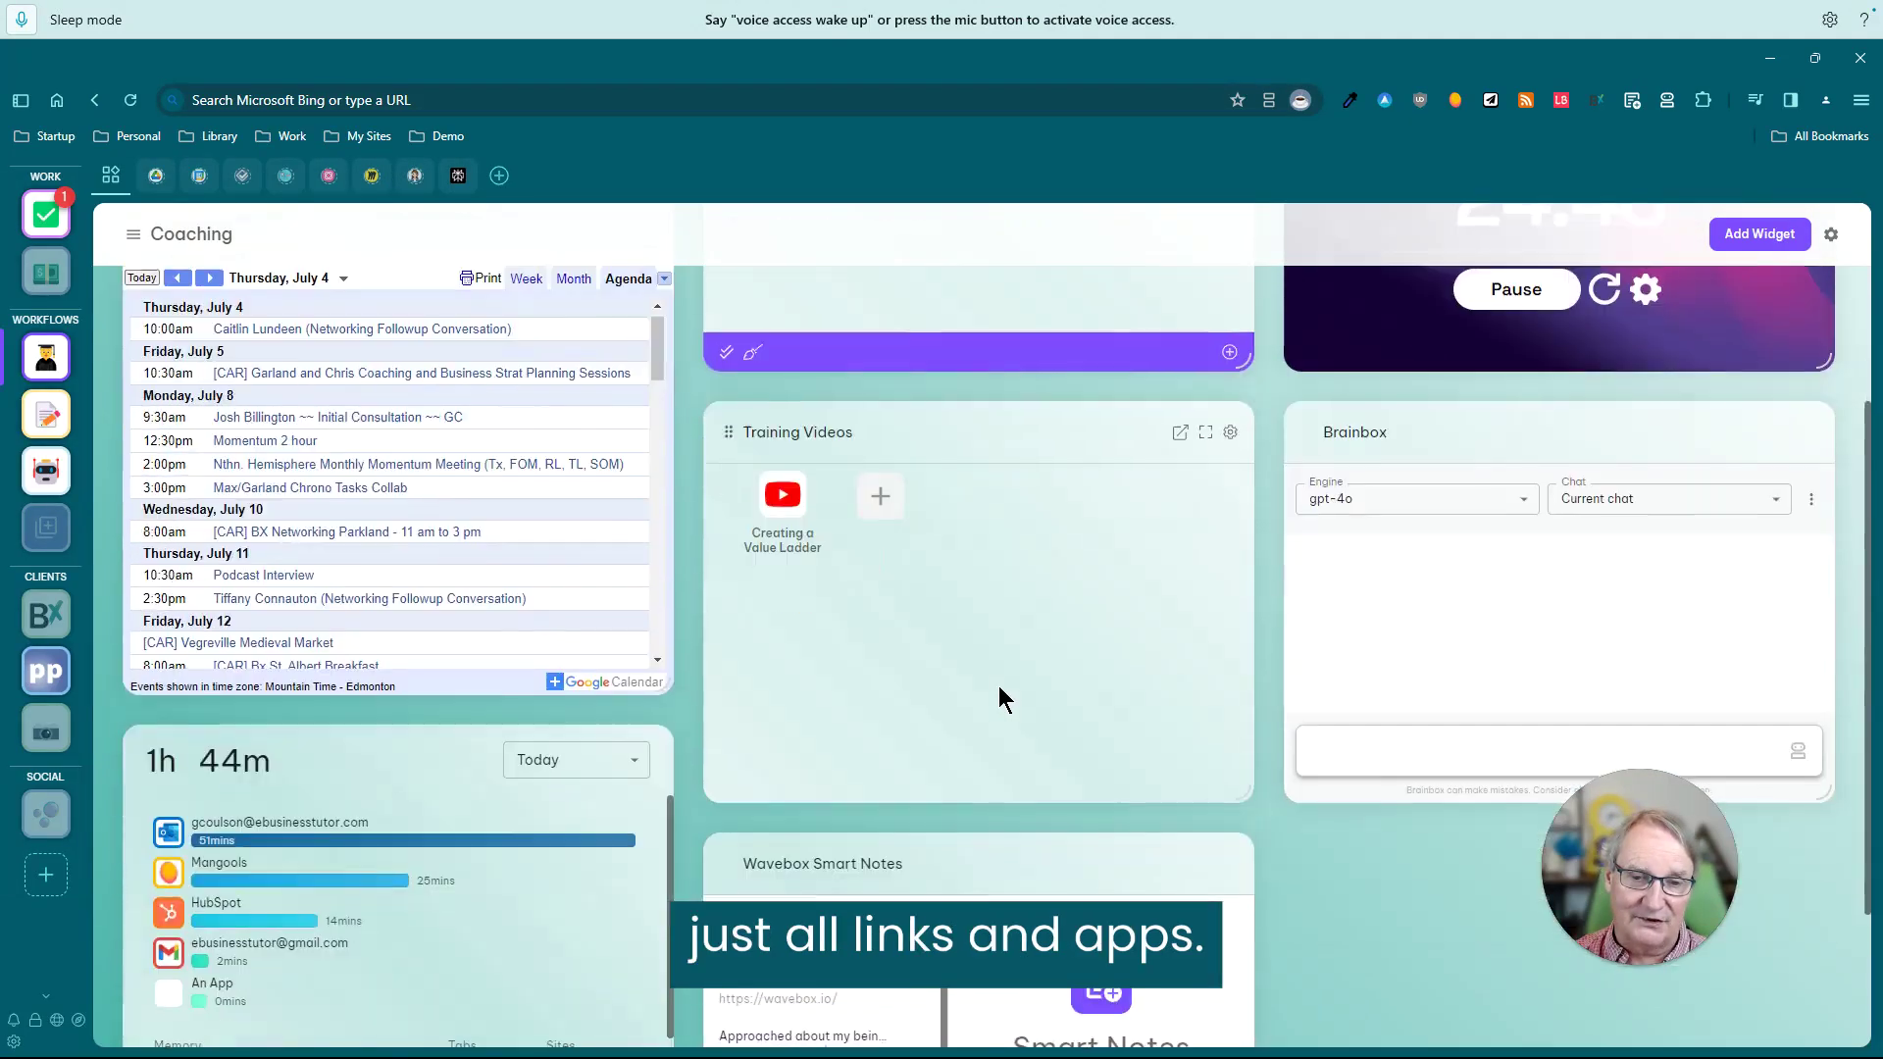
scroll(185, 769, down, 2)
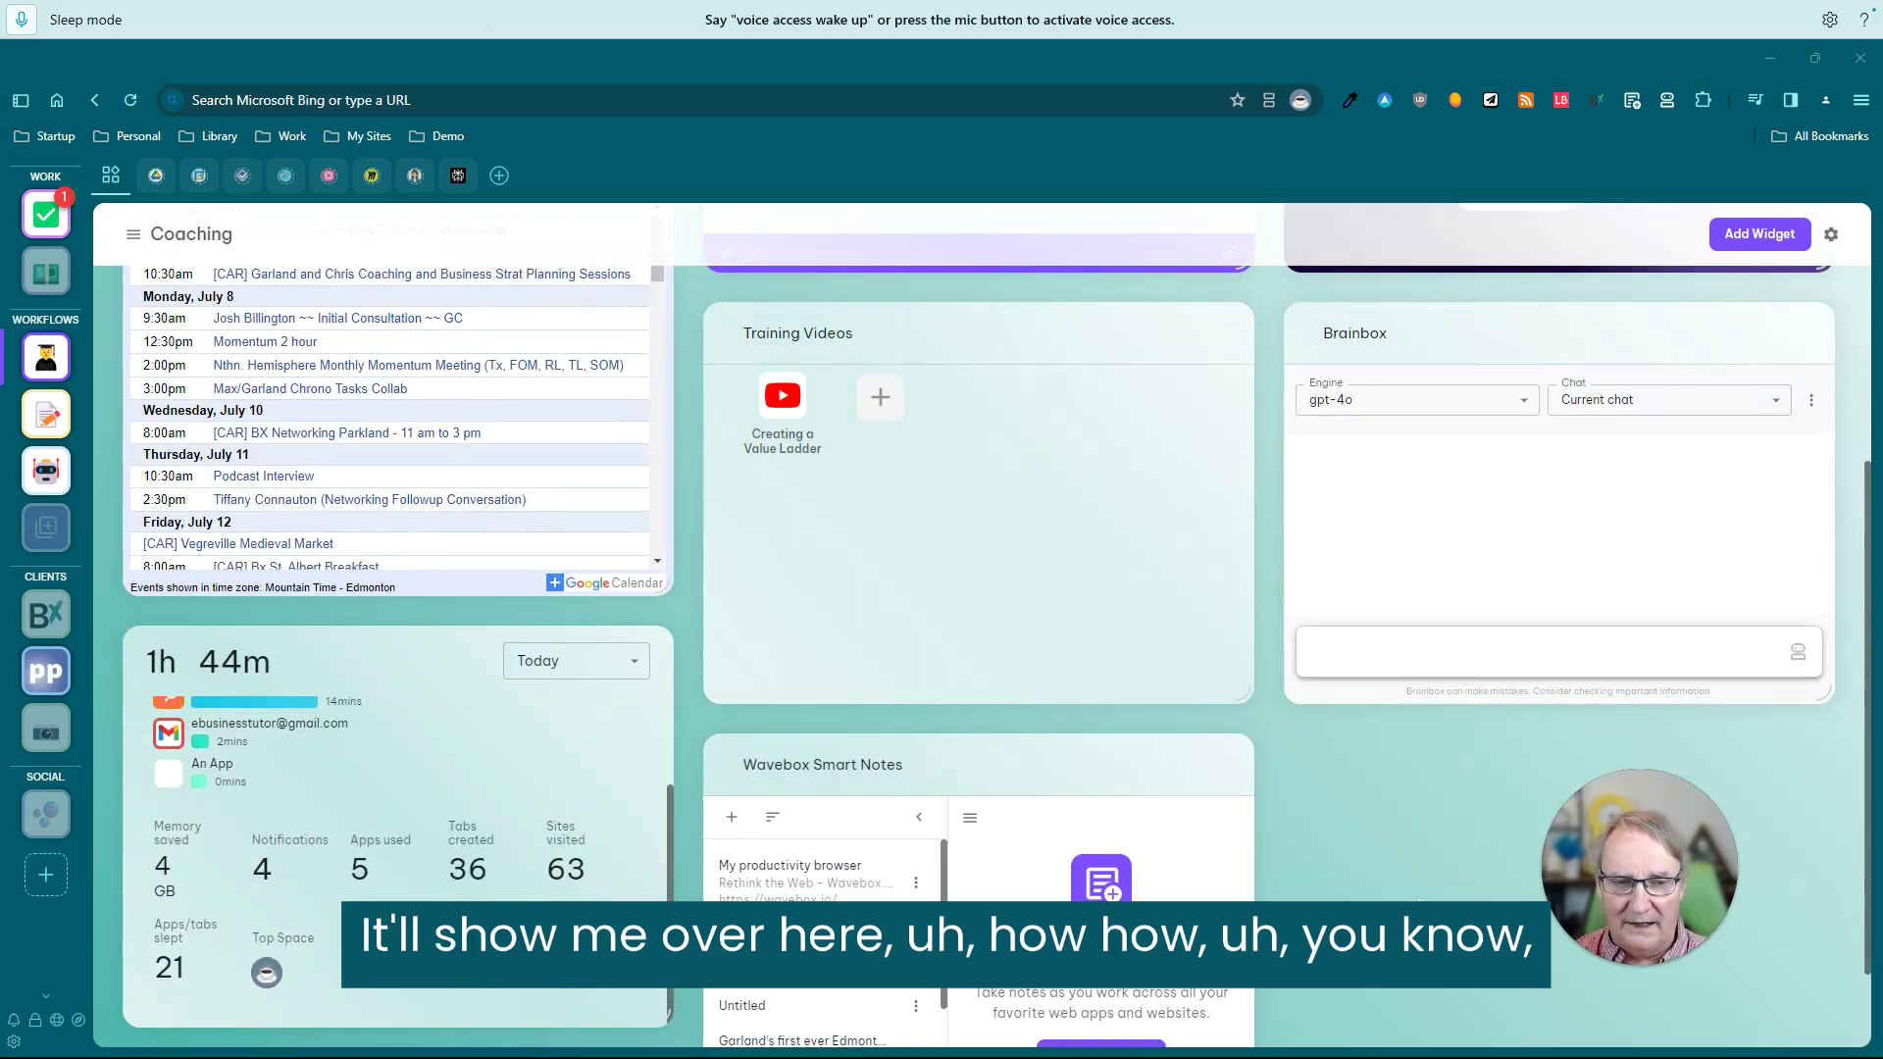
scroll(436, 862, up, 1)
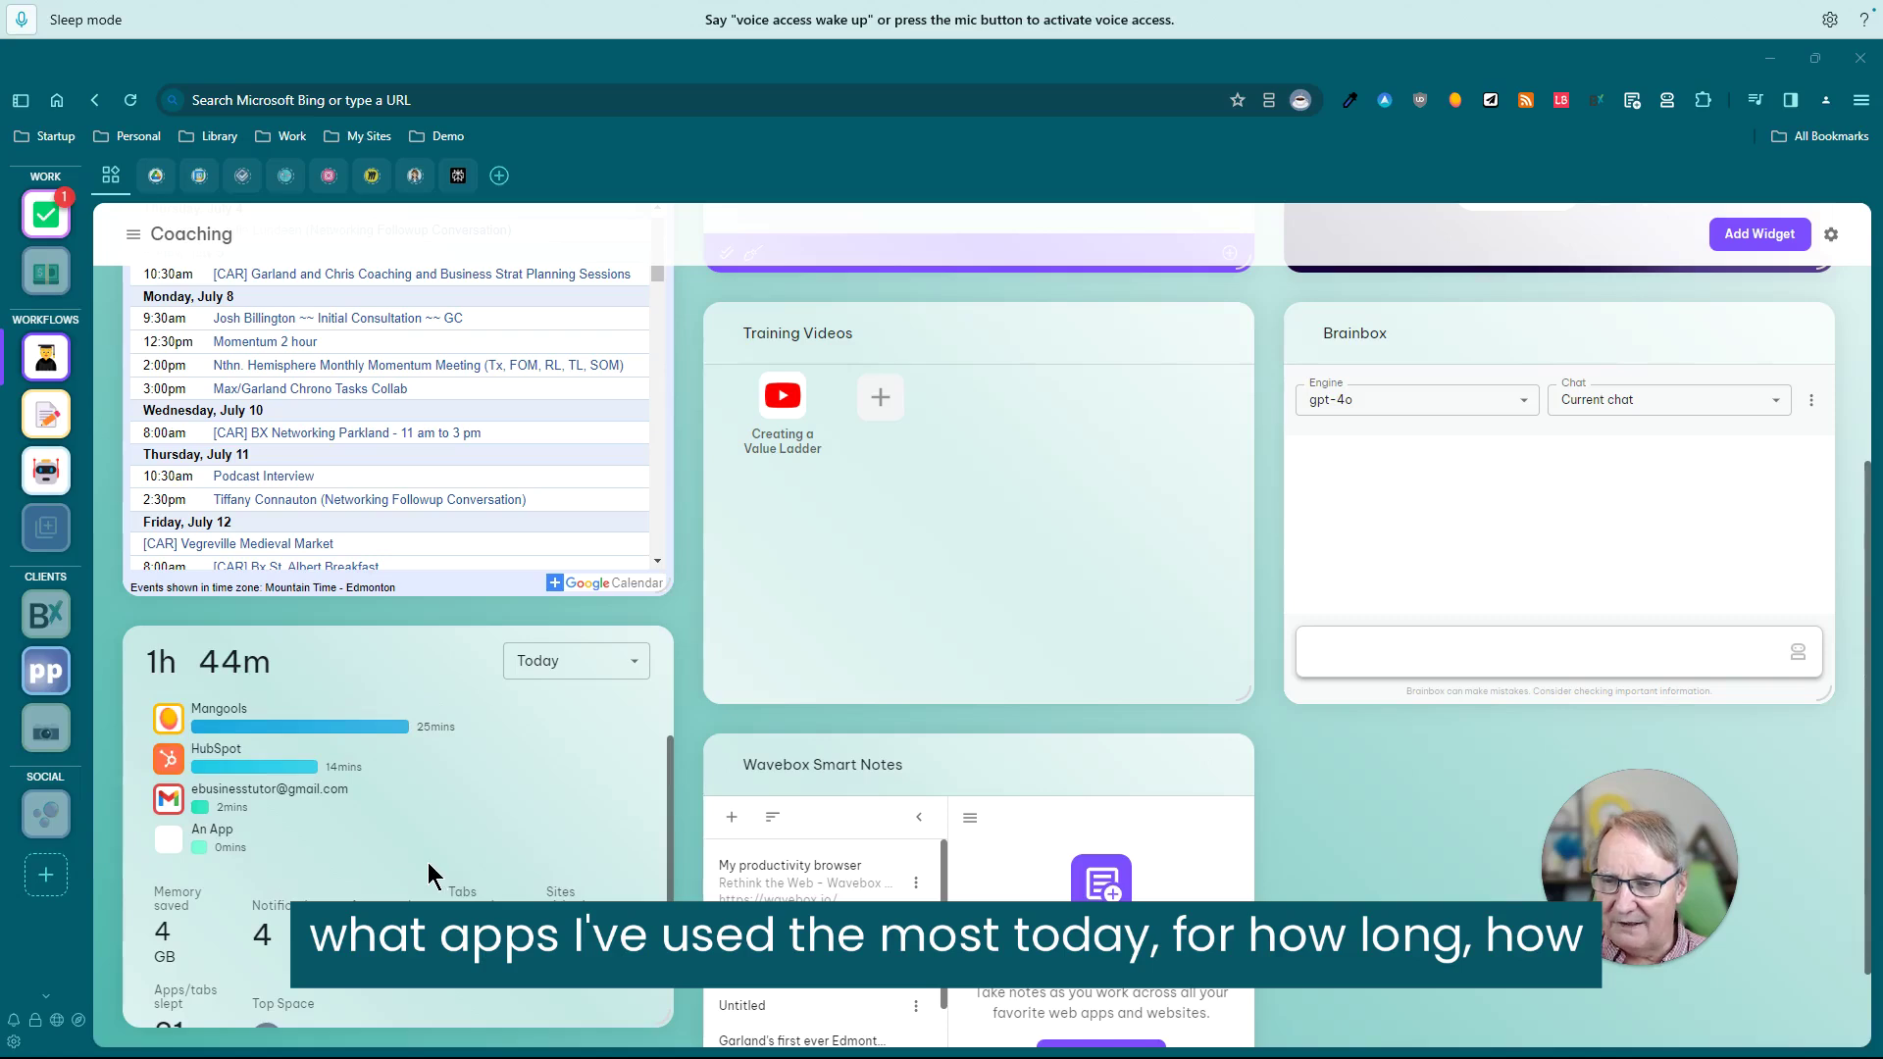
scroll(274, 802, down, 1)
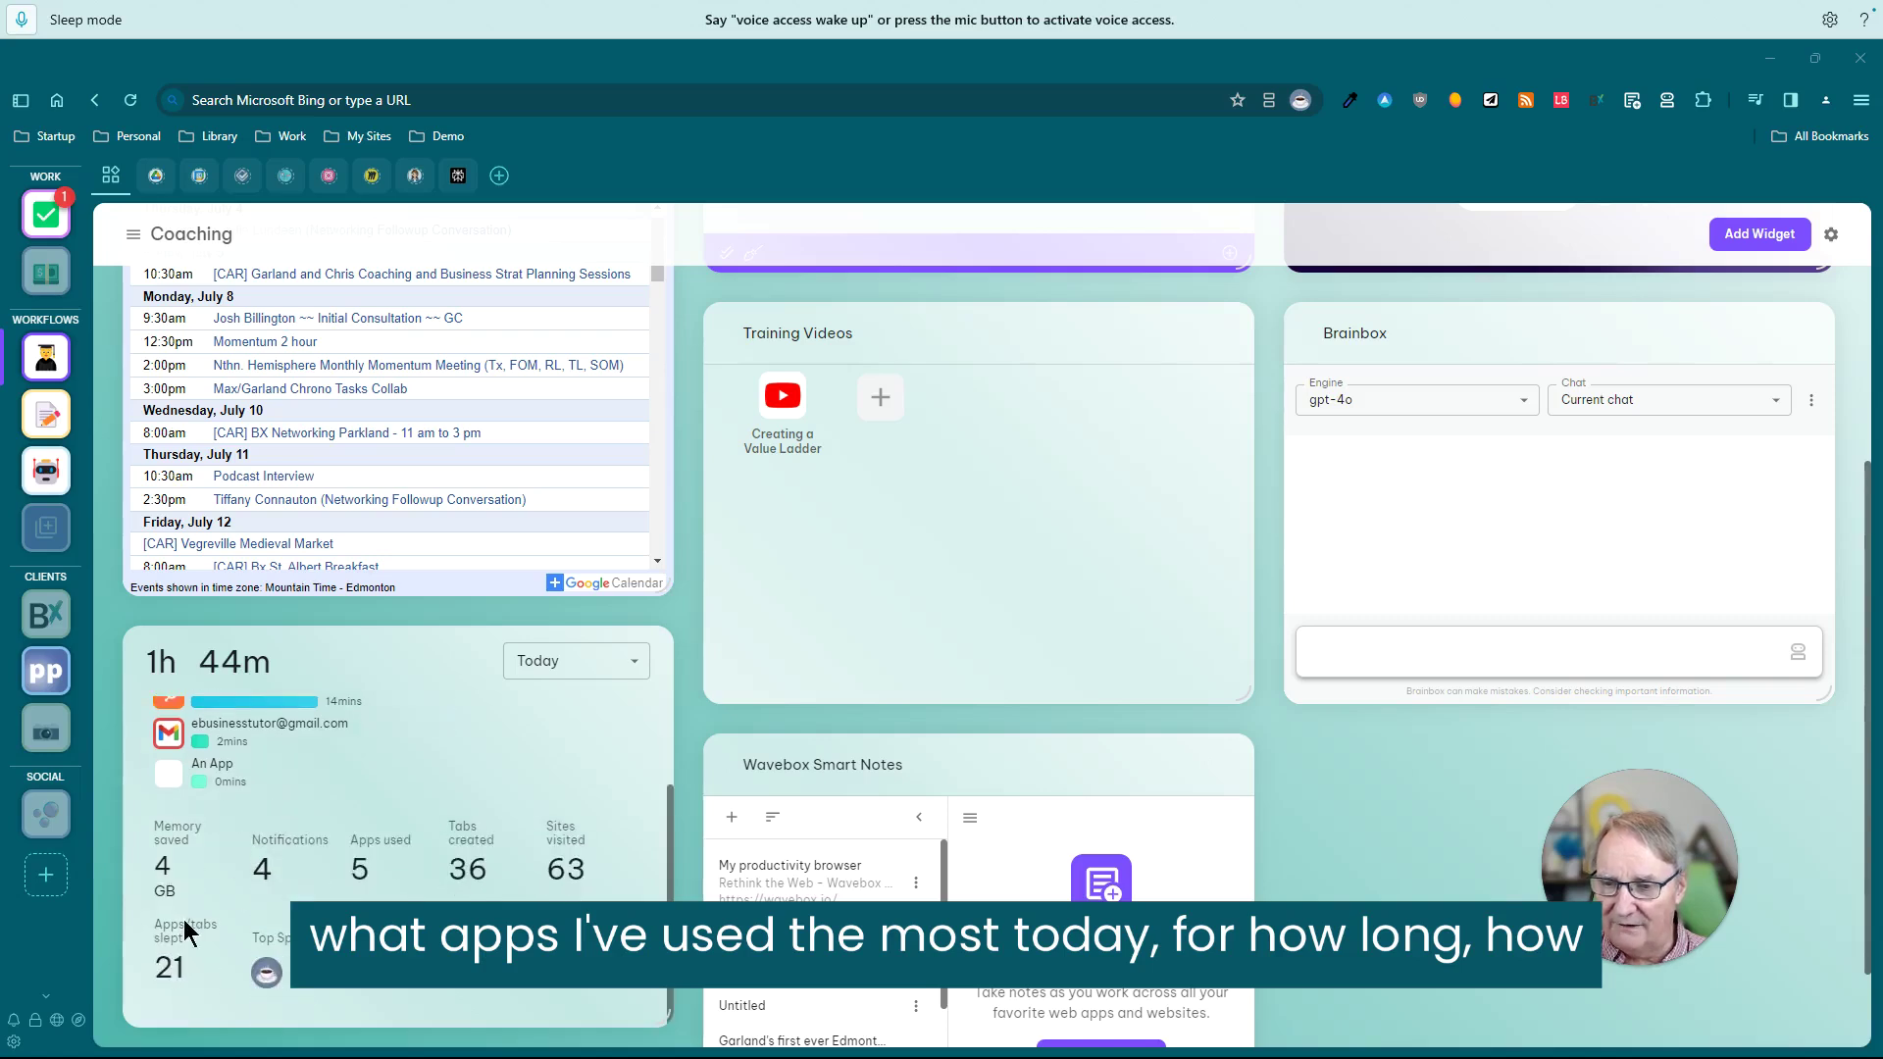
scroll(1075, 849, down, 1)
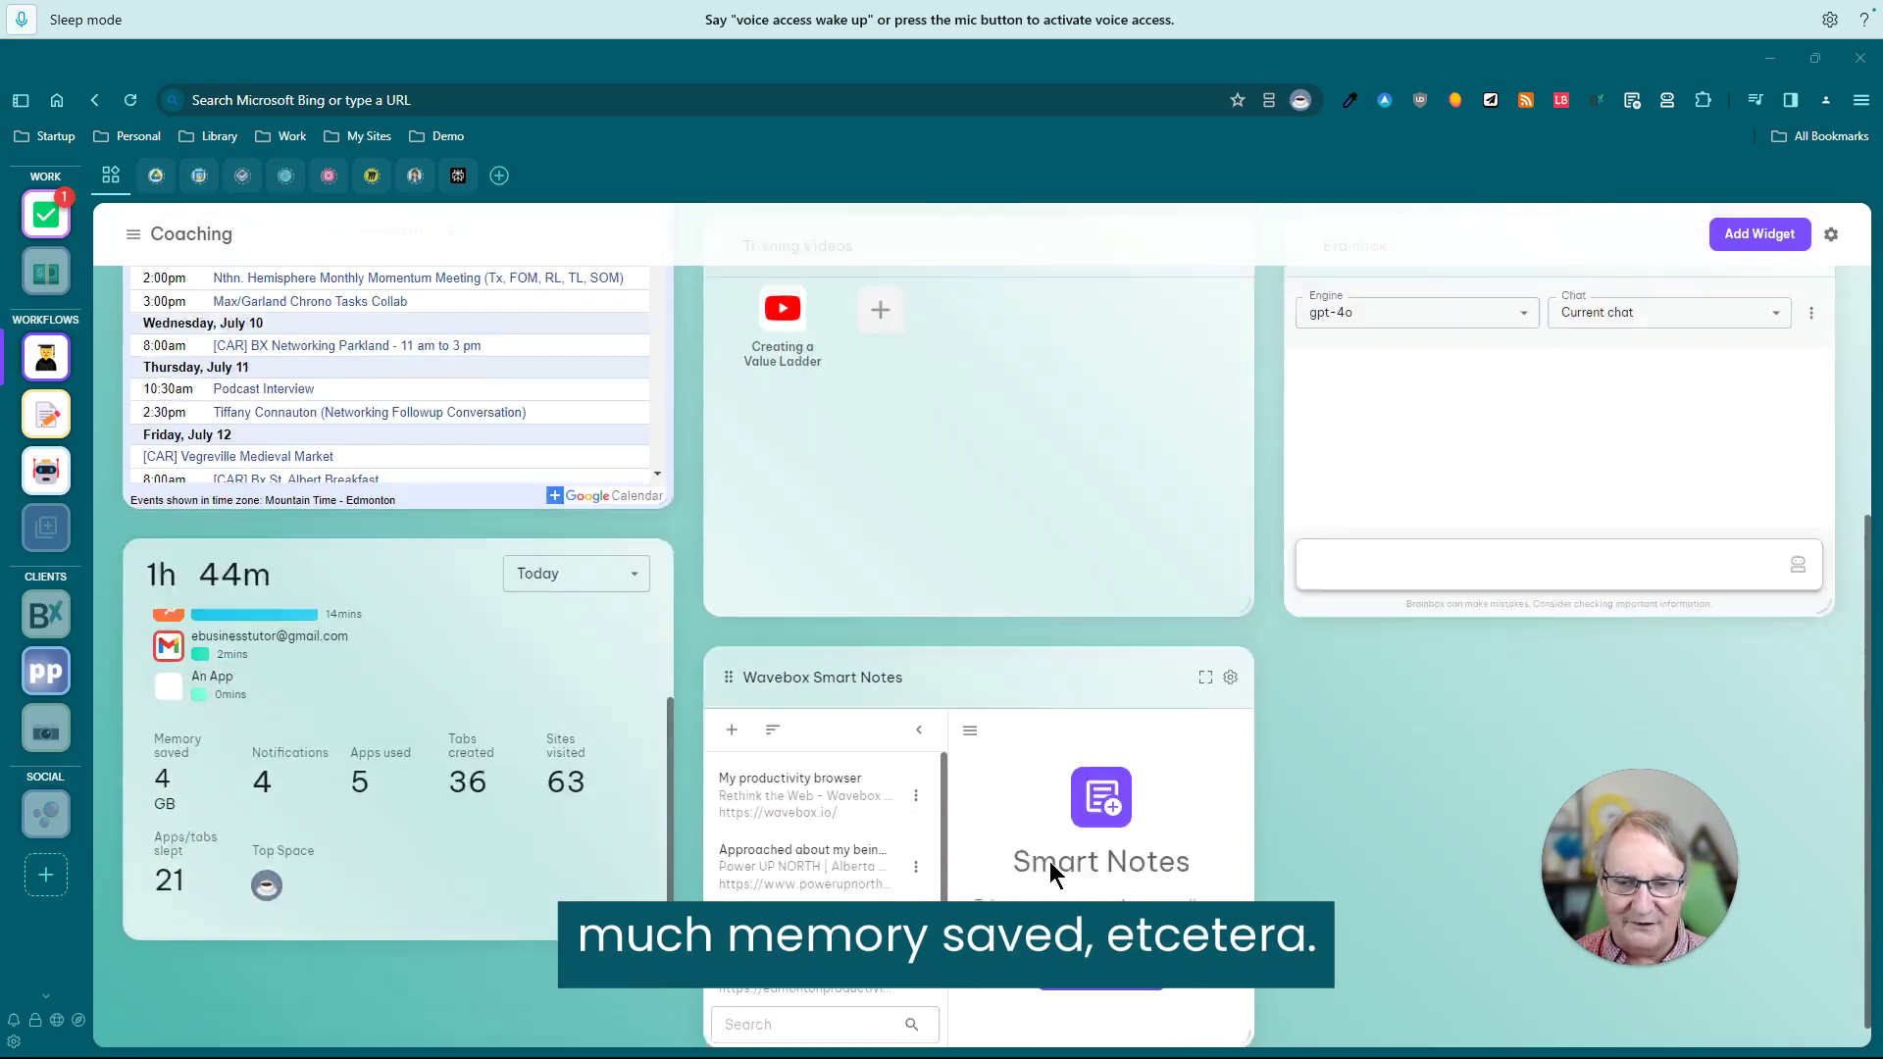
Check which AI engines the Brainbox widget offers, keep gpt-4o, and return to the start of the dashboard.
scroll(888, 777, up, 3)
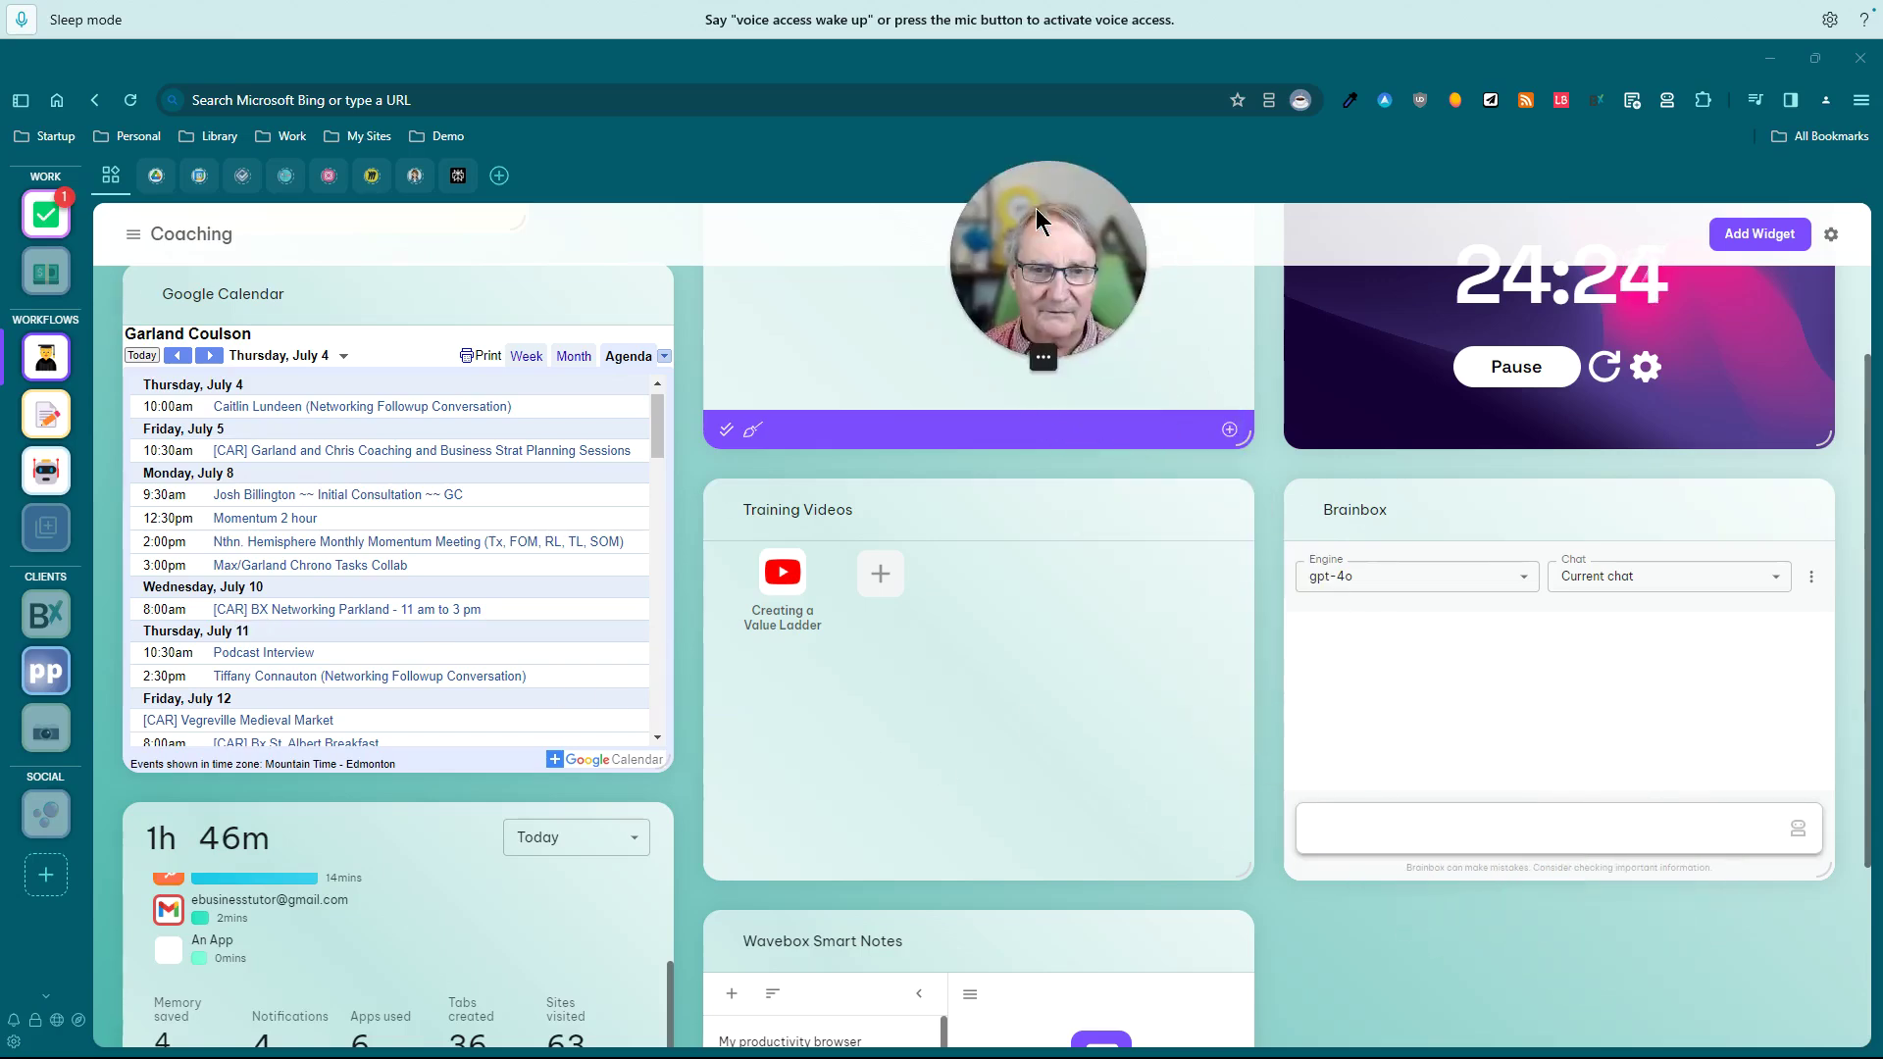
click(1525, 579)
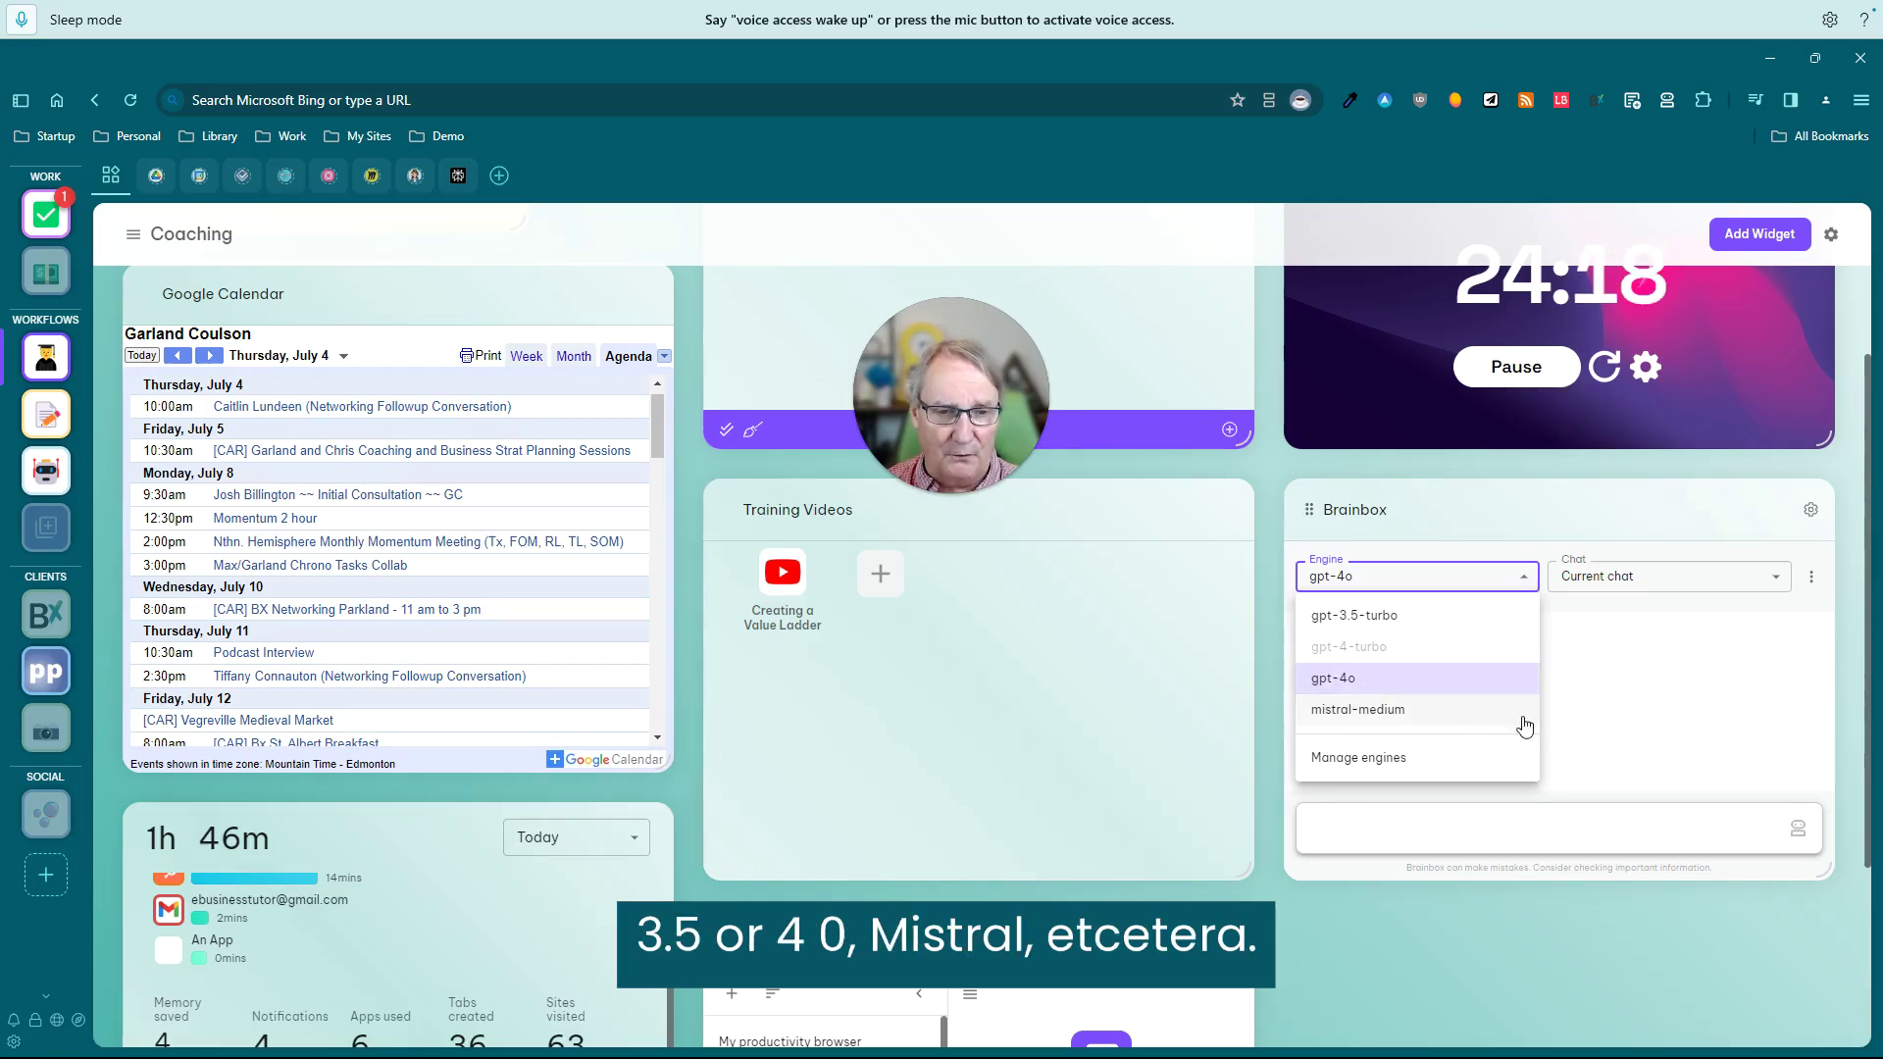
click(1691, 693)
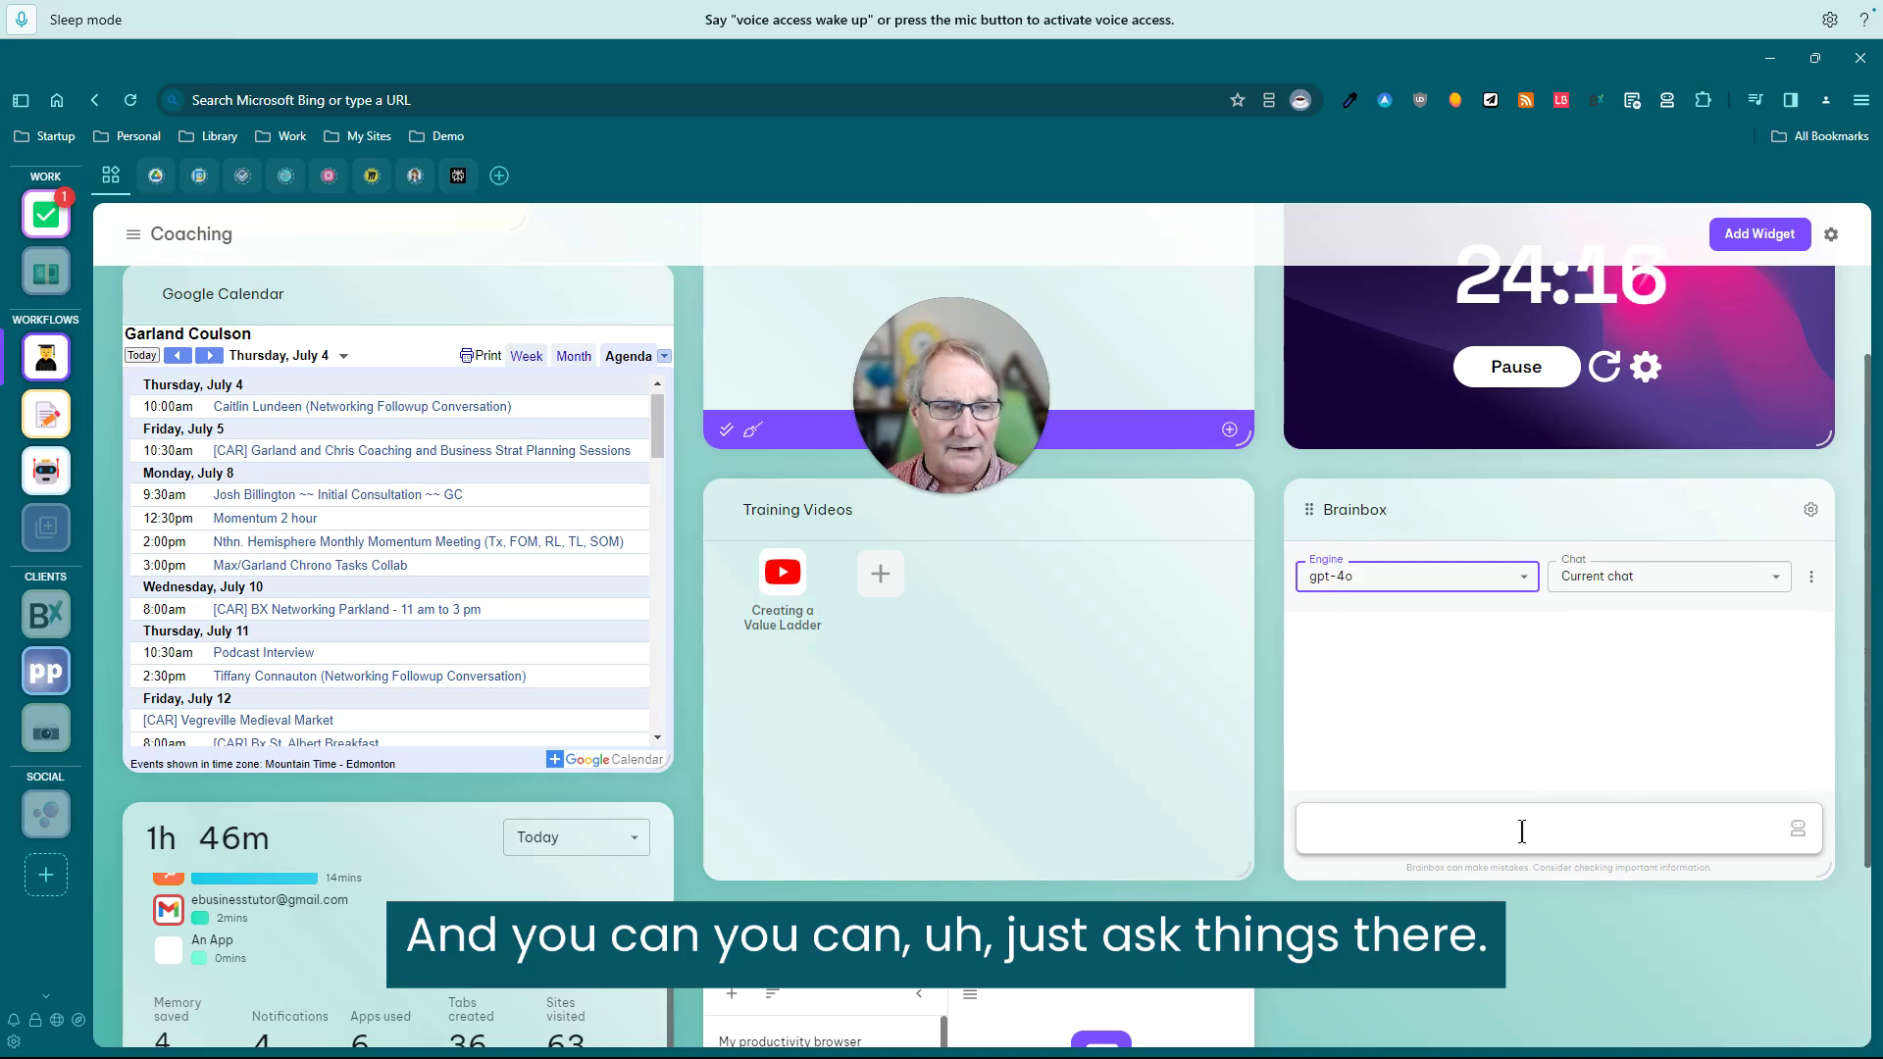
scroll(1402, 831, up, 3)
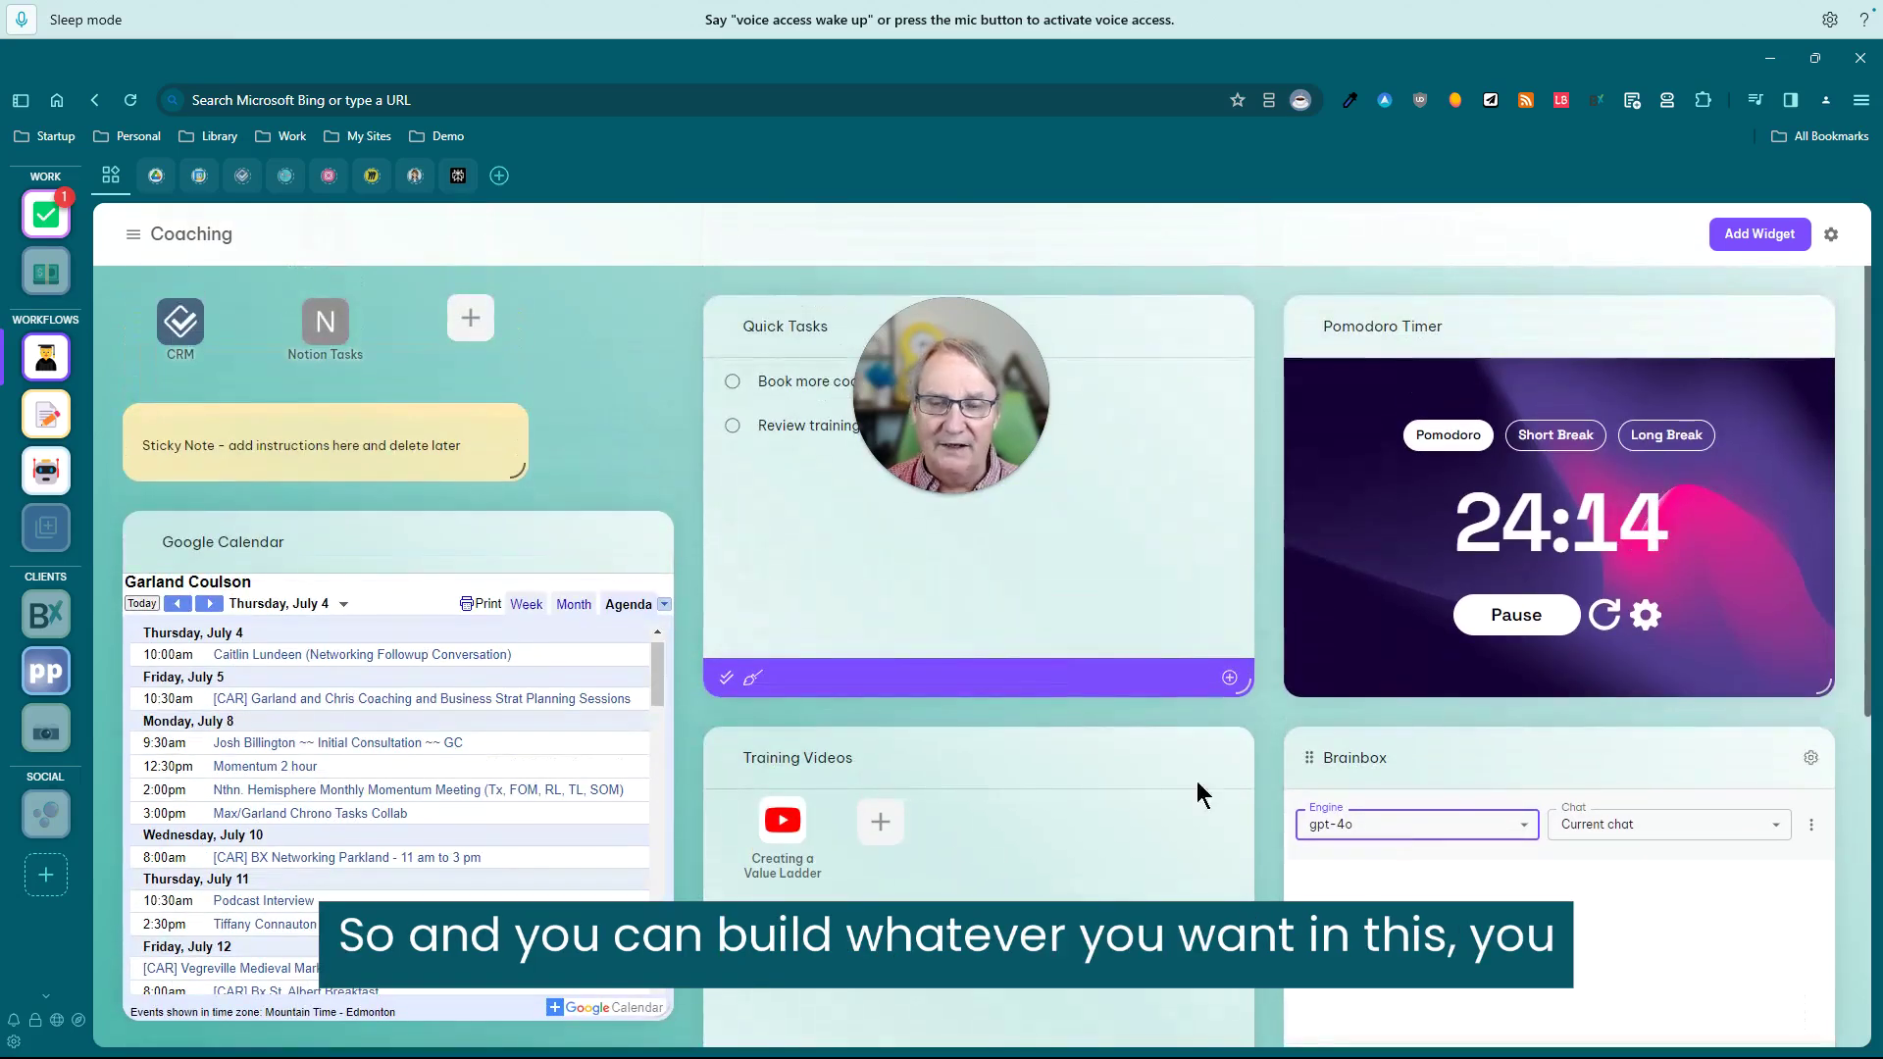
drag(969, 344, 600, 283)
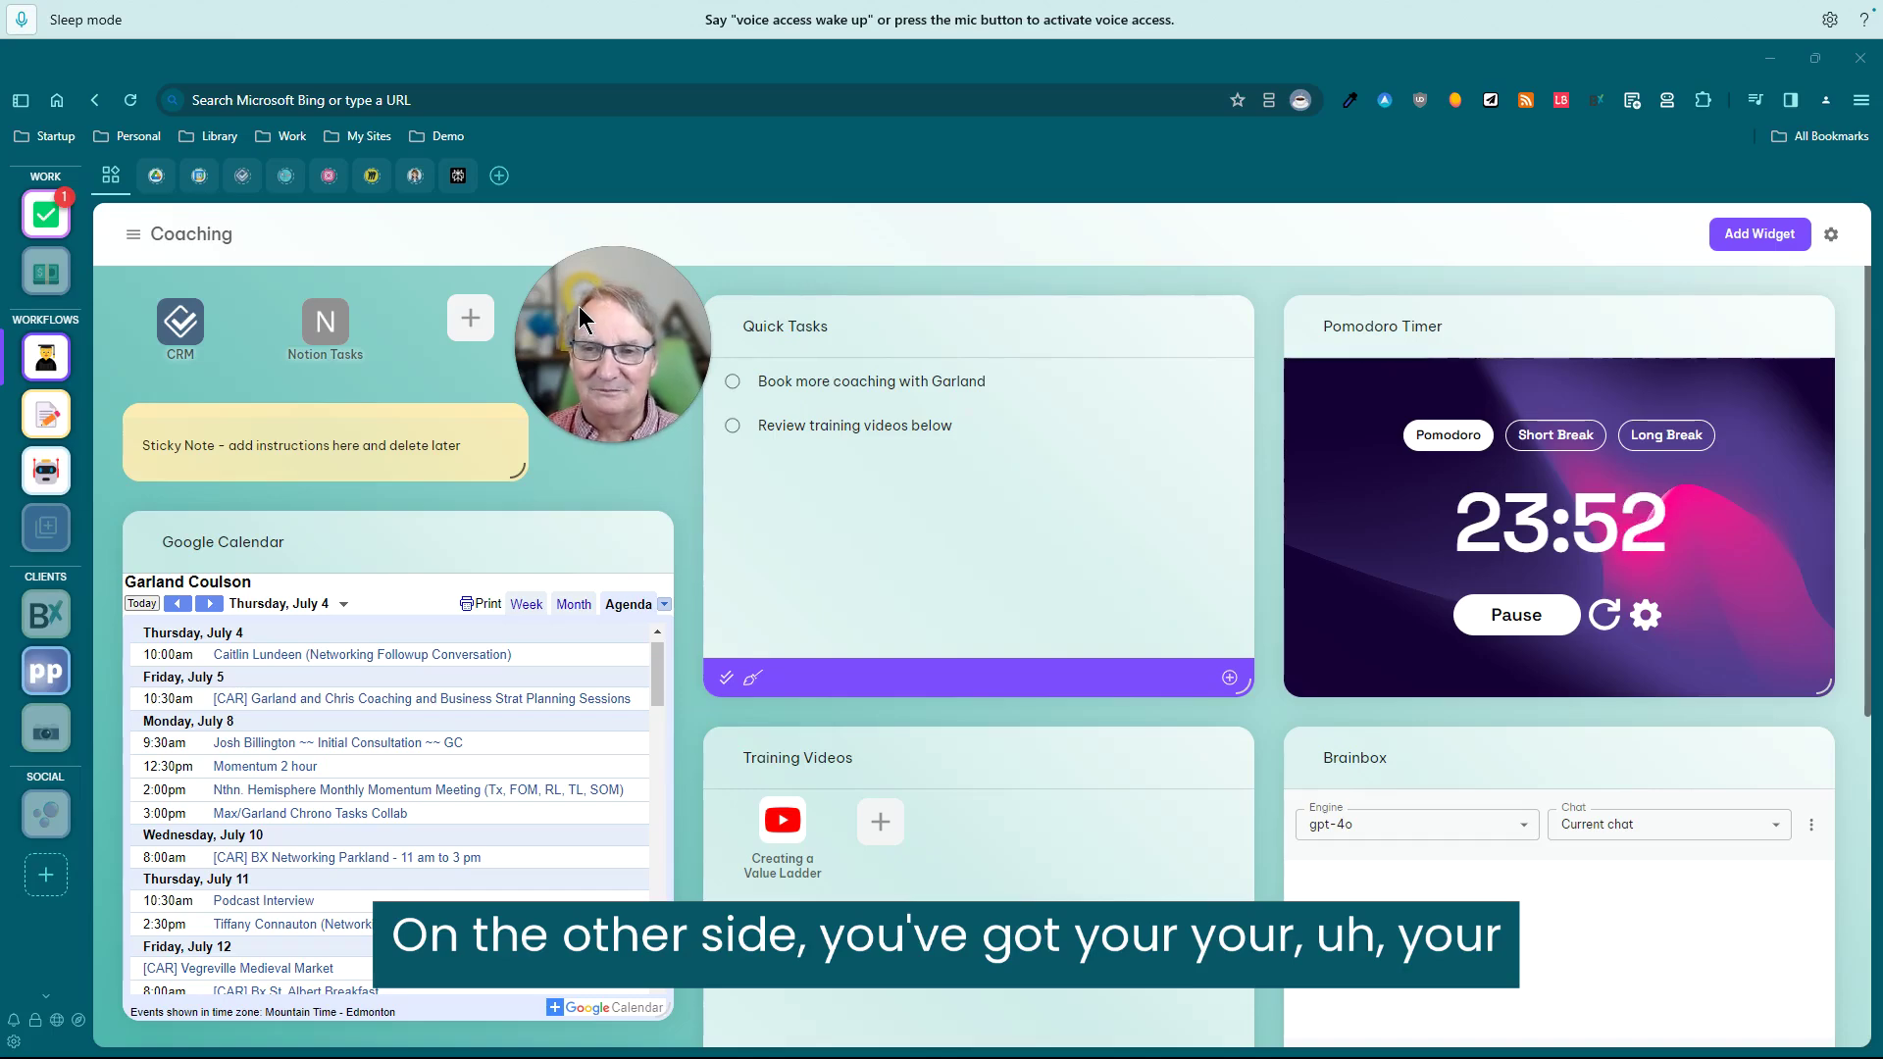
Open the Perplexity tab and split it to the right within the Coaching group, beside the dashboard.
click(457, 177)
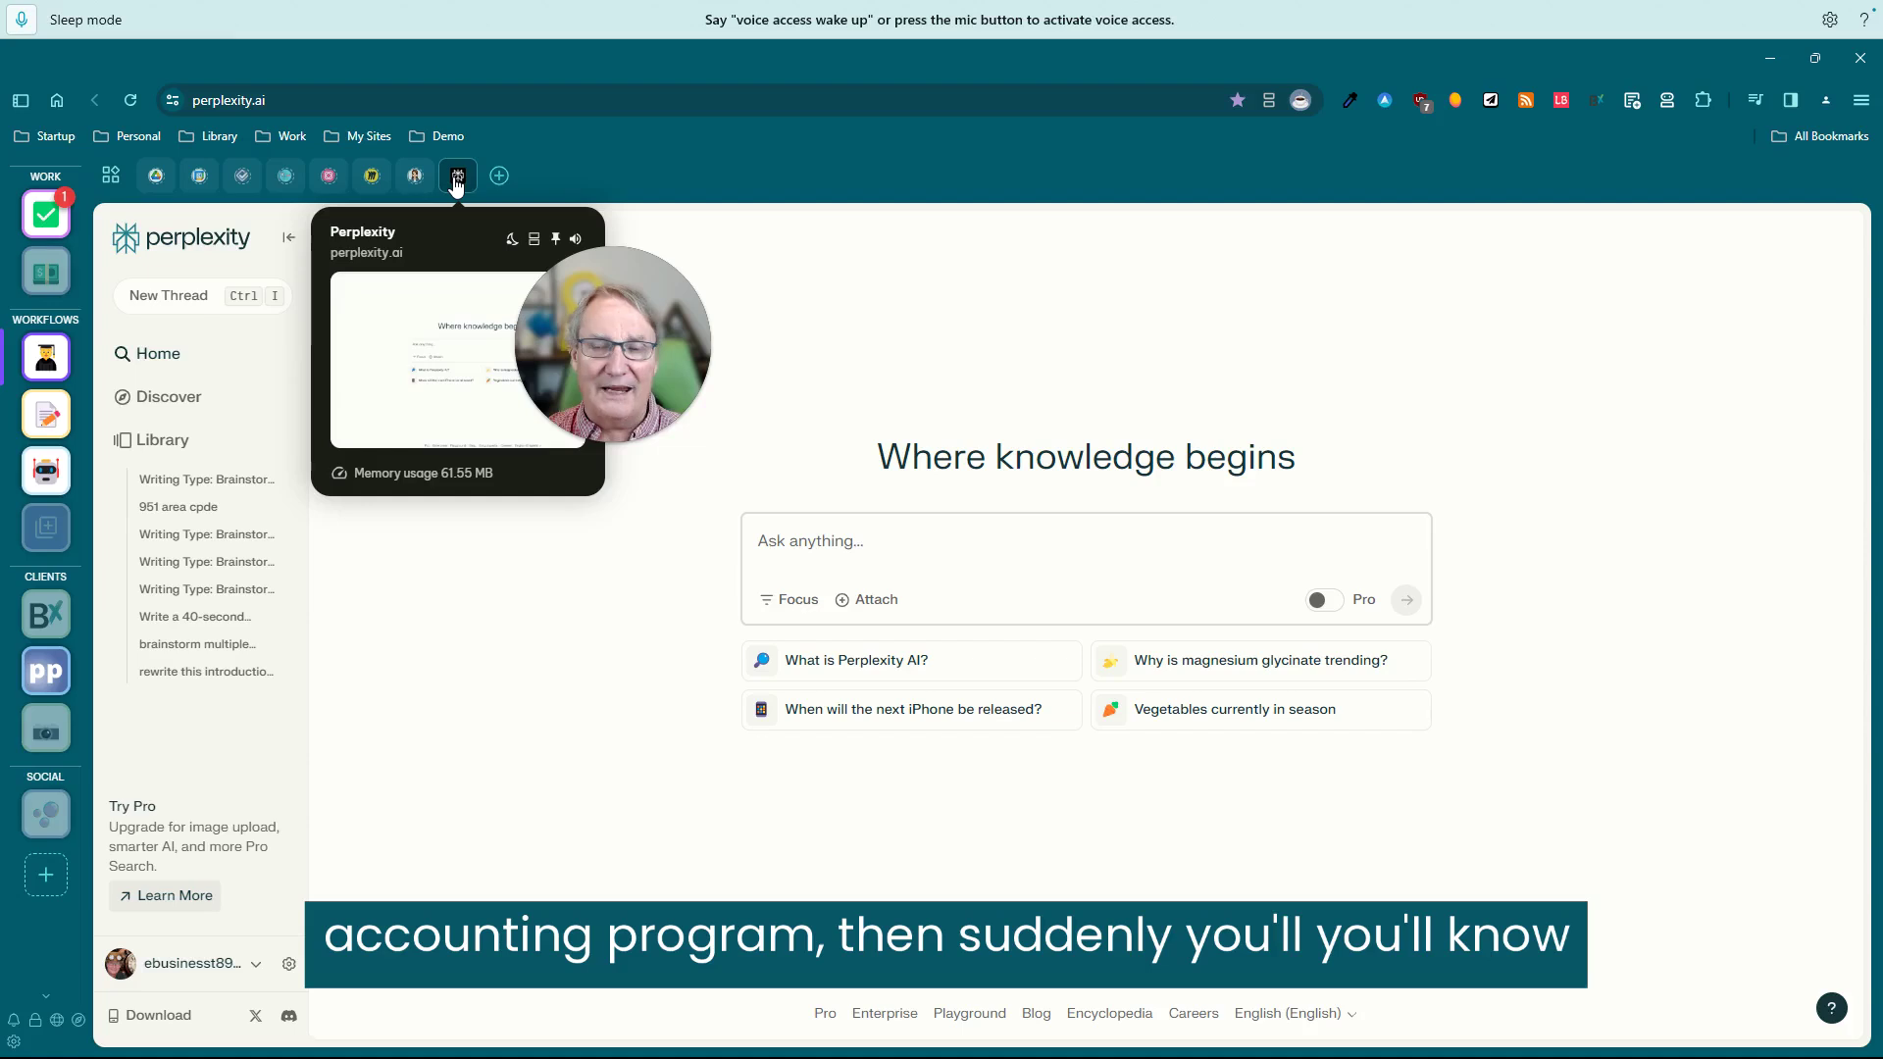
right_click(457, 181)
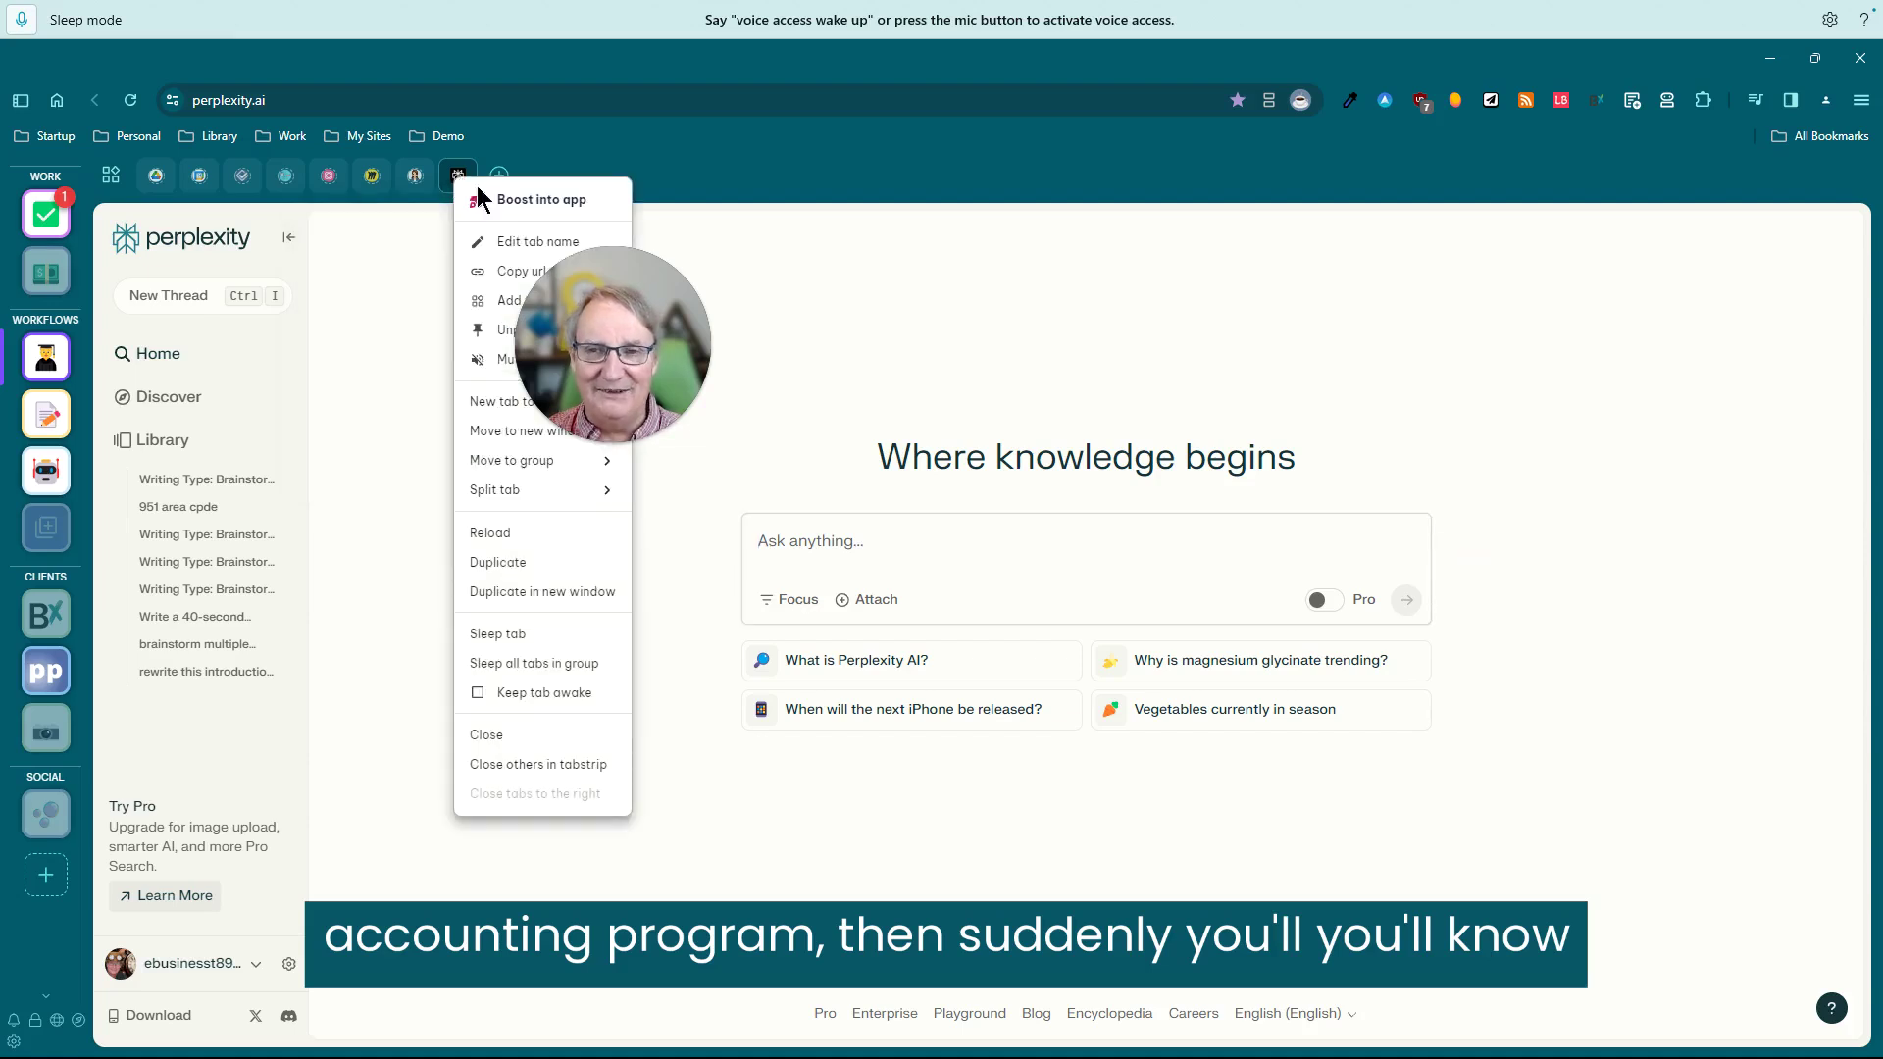
mouse_move(511, 499)
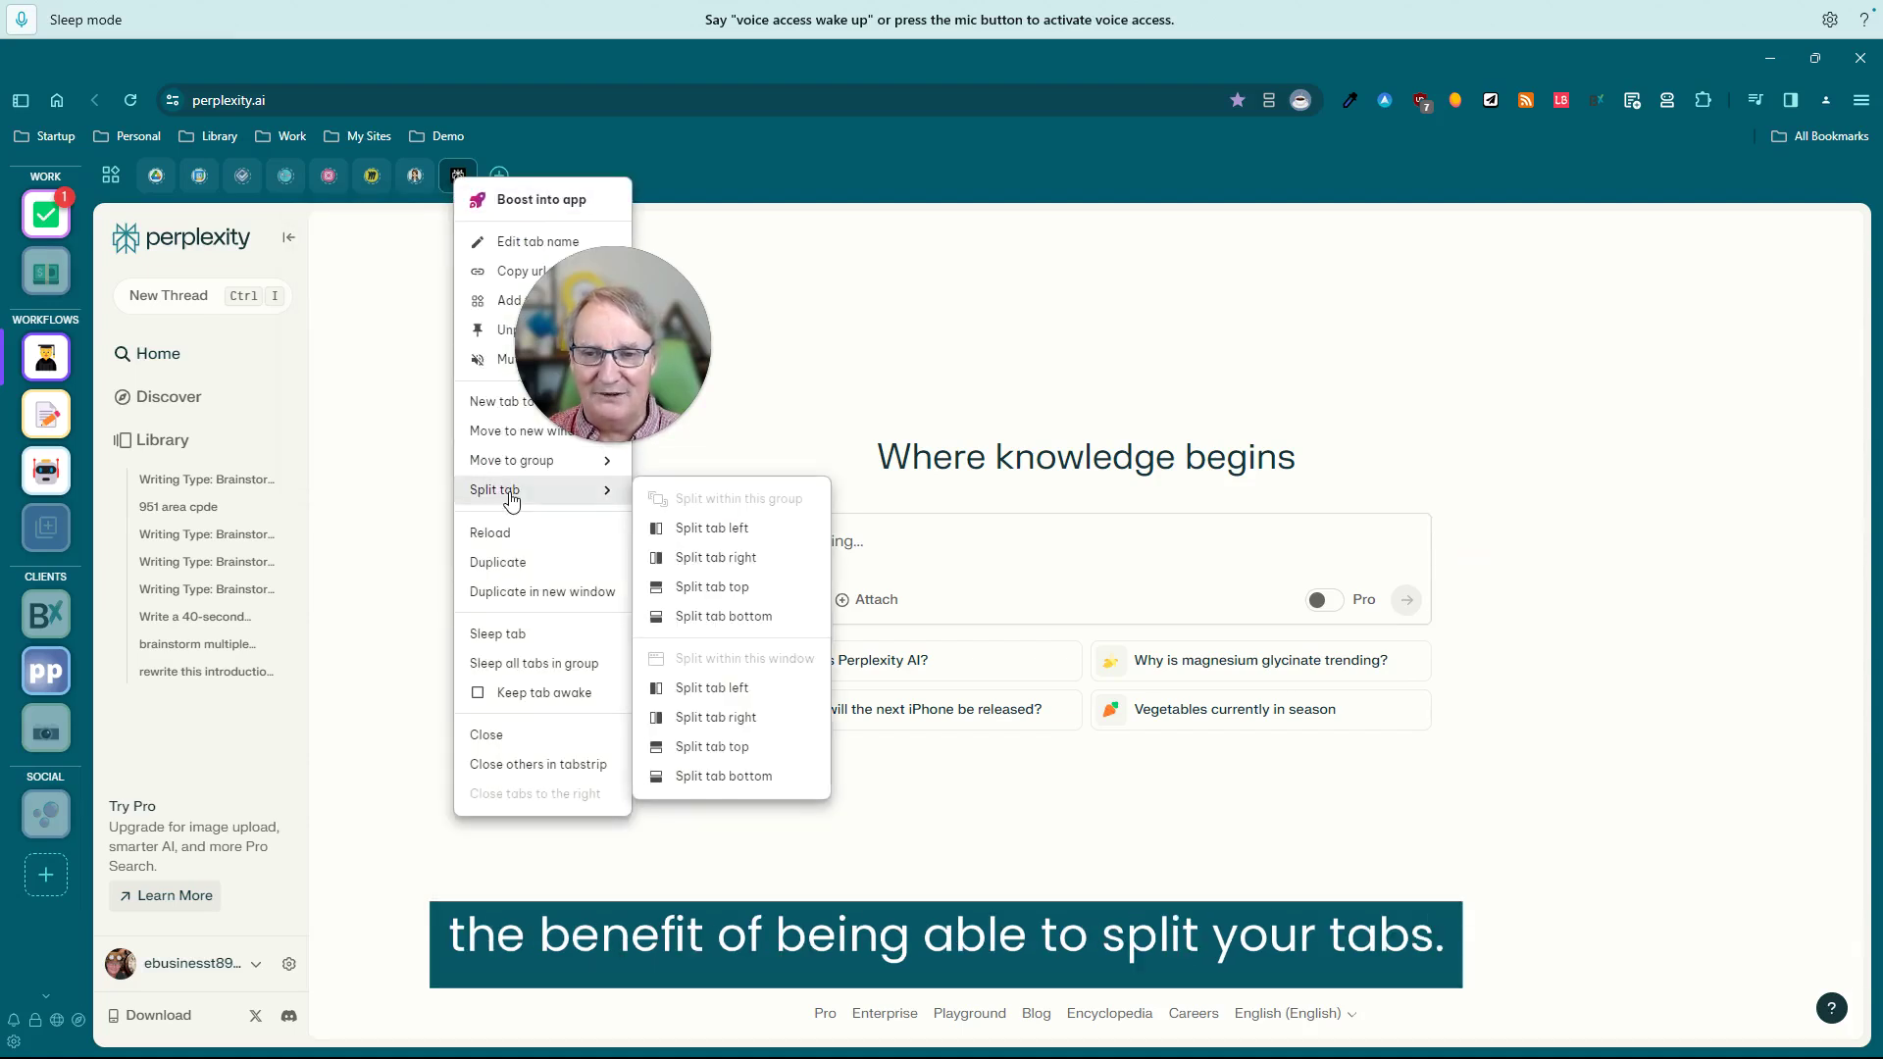
click(760, 559)
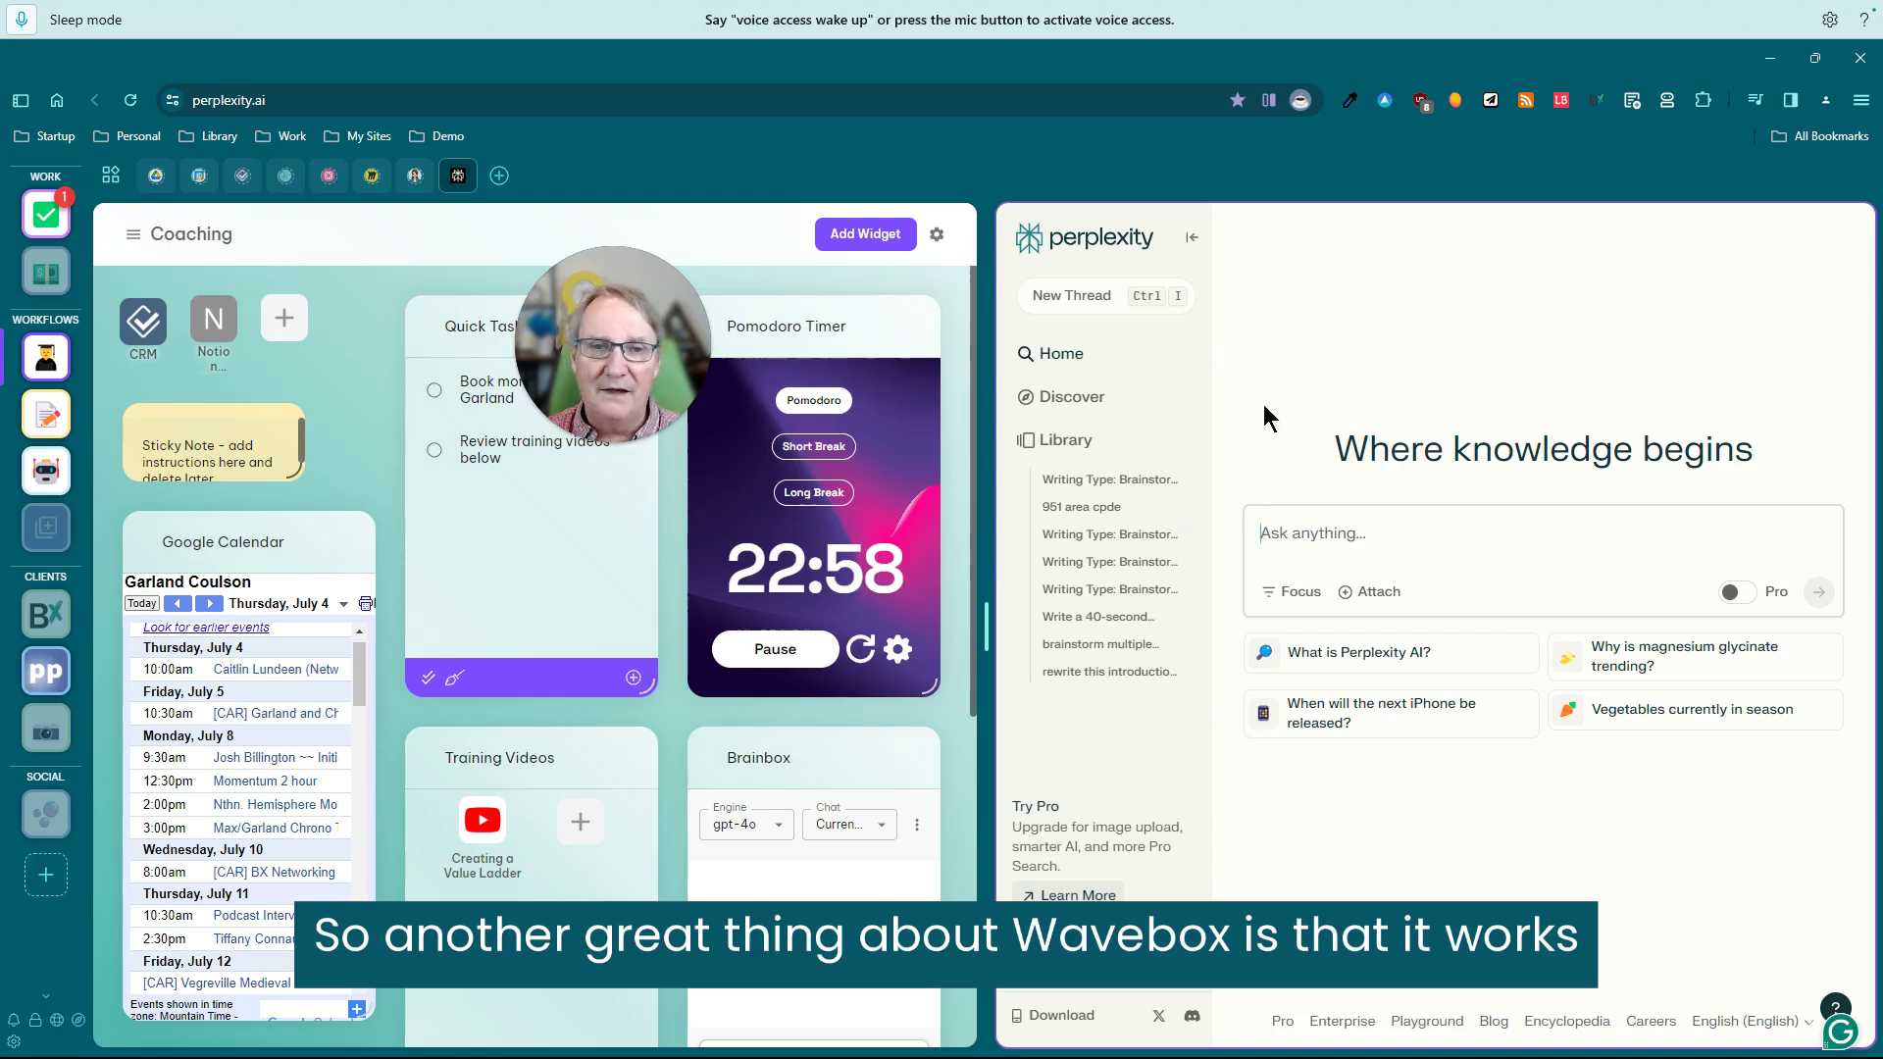
Unsplit the Perplexity tab so that it fills the window again.
right_click(465, 193)
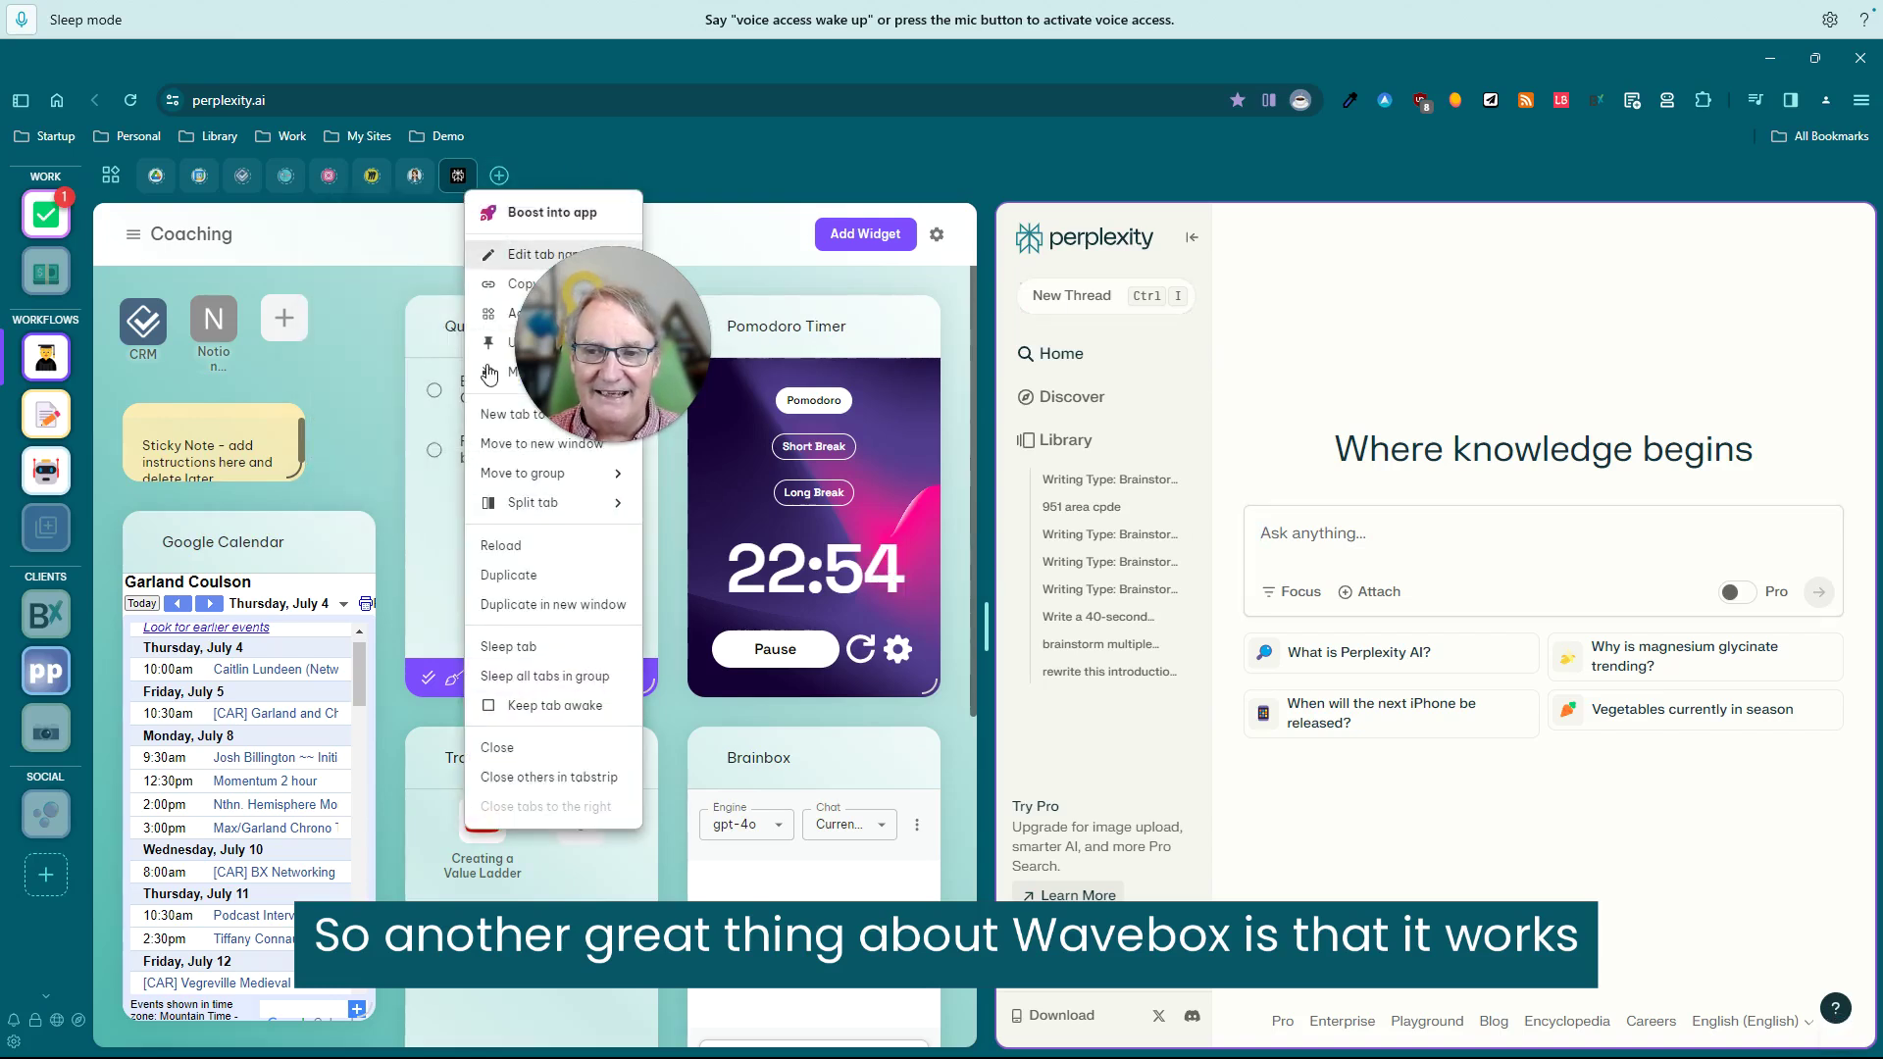
mouse_move(579, 512)
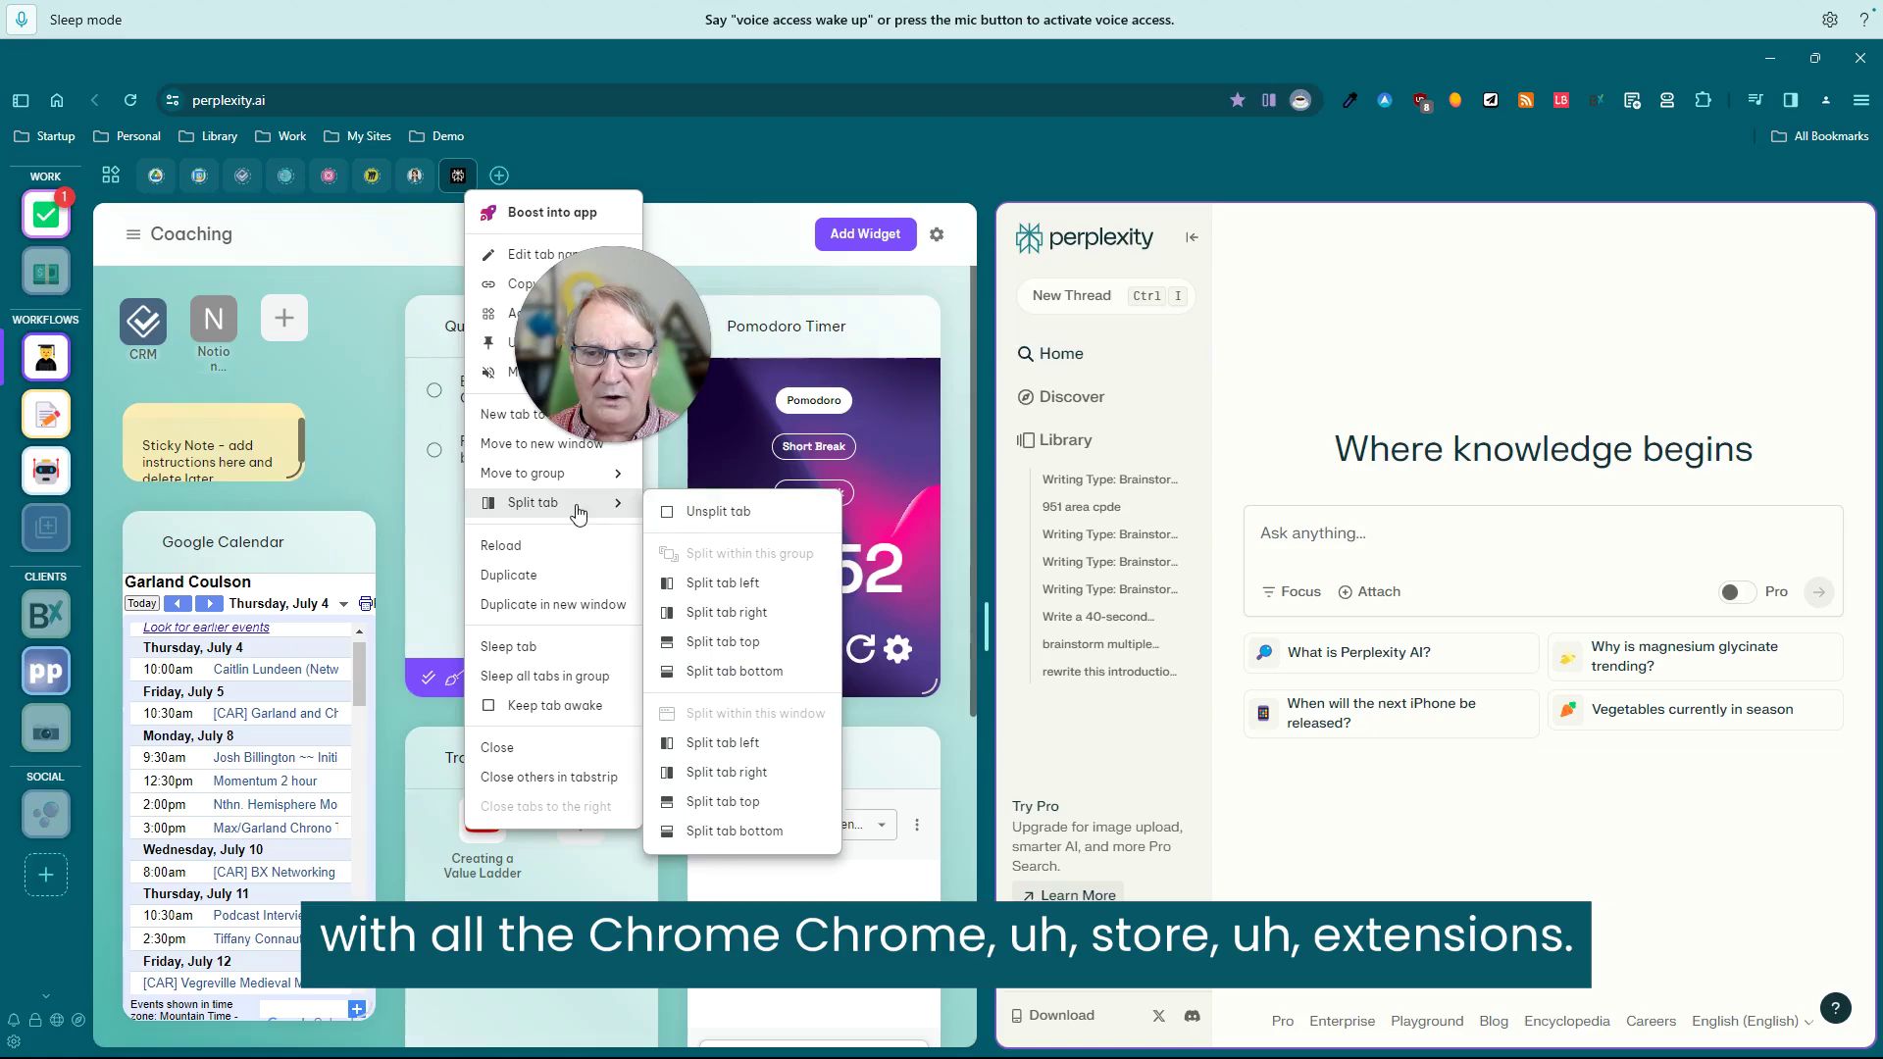
click(712, 530)
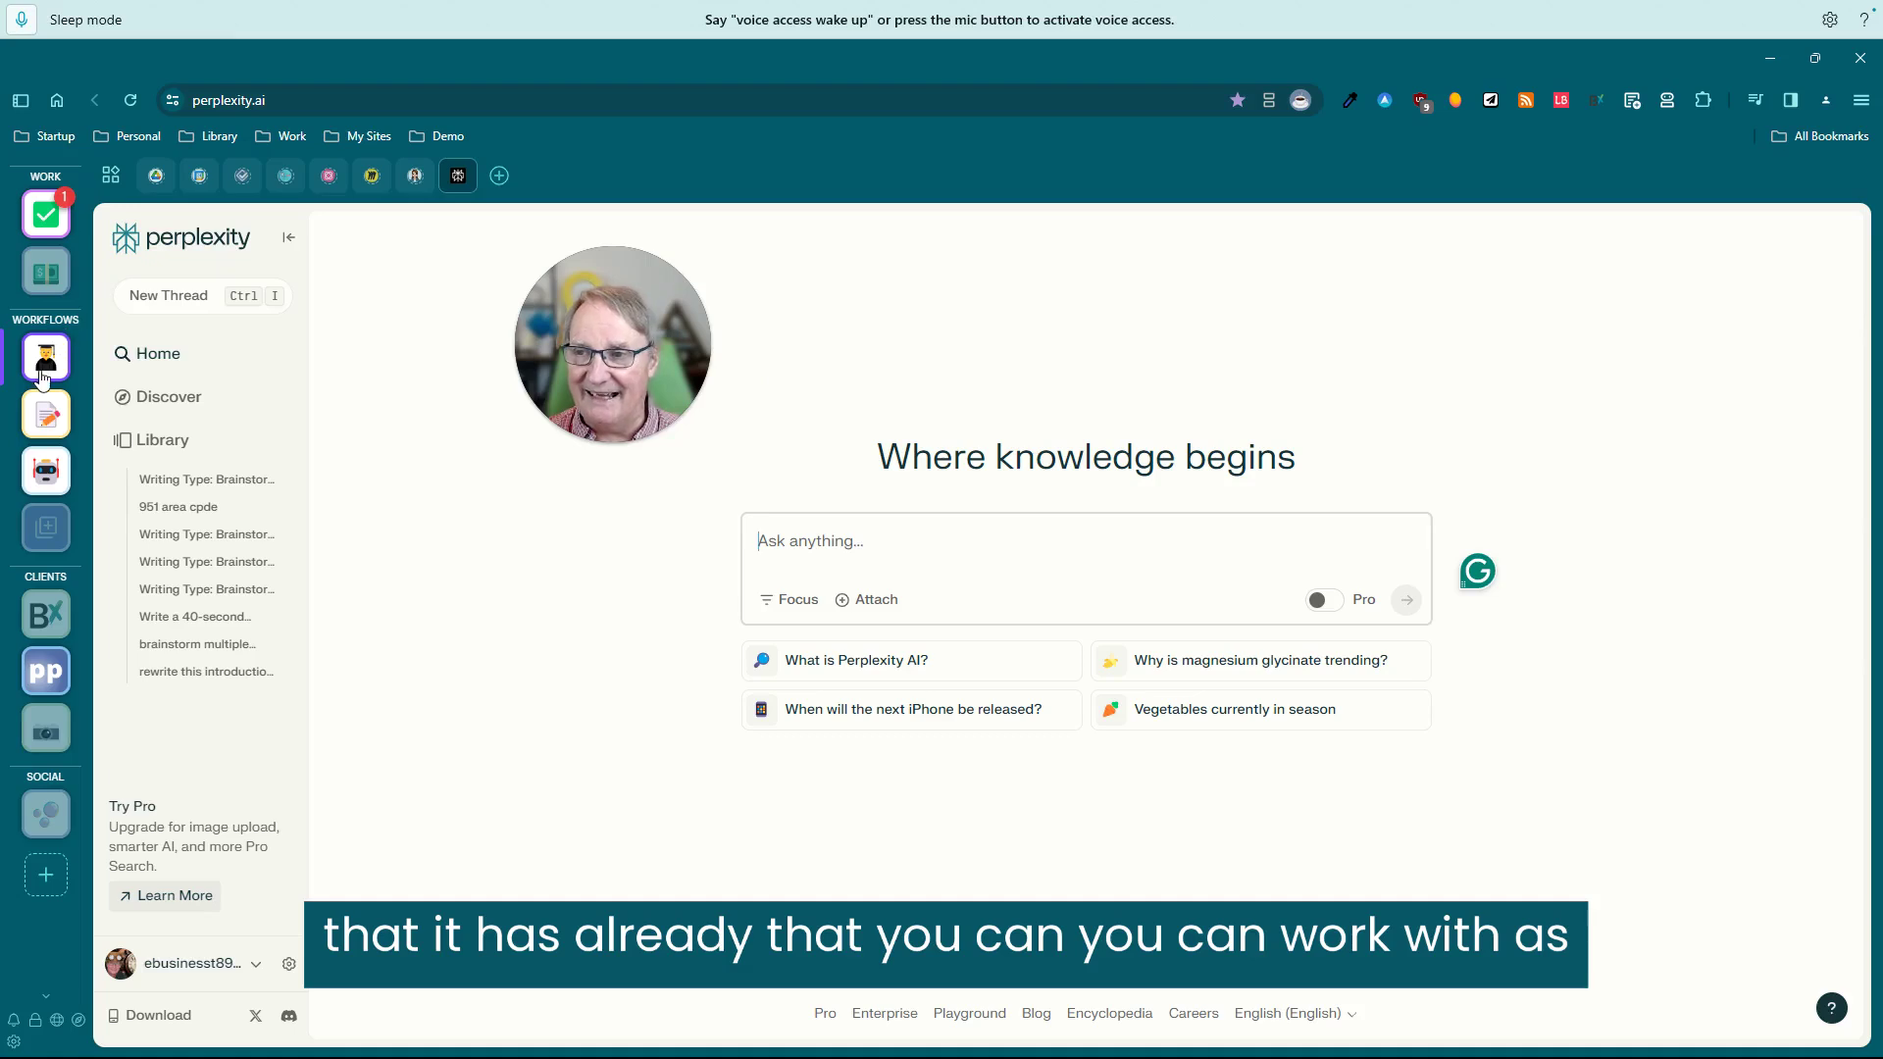
Switch to the content workflow and examine the Basic, Wavebox Pro and Teams plans on the Wavebox pricing page.
click(51, 429)
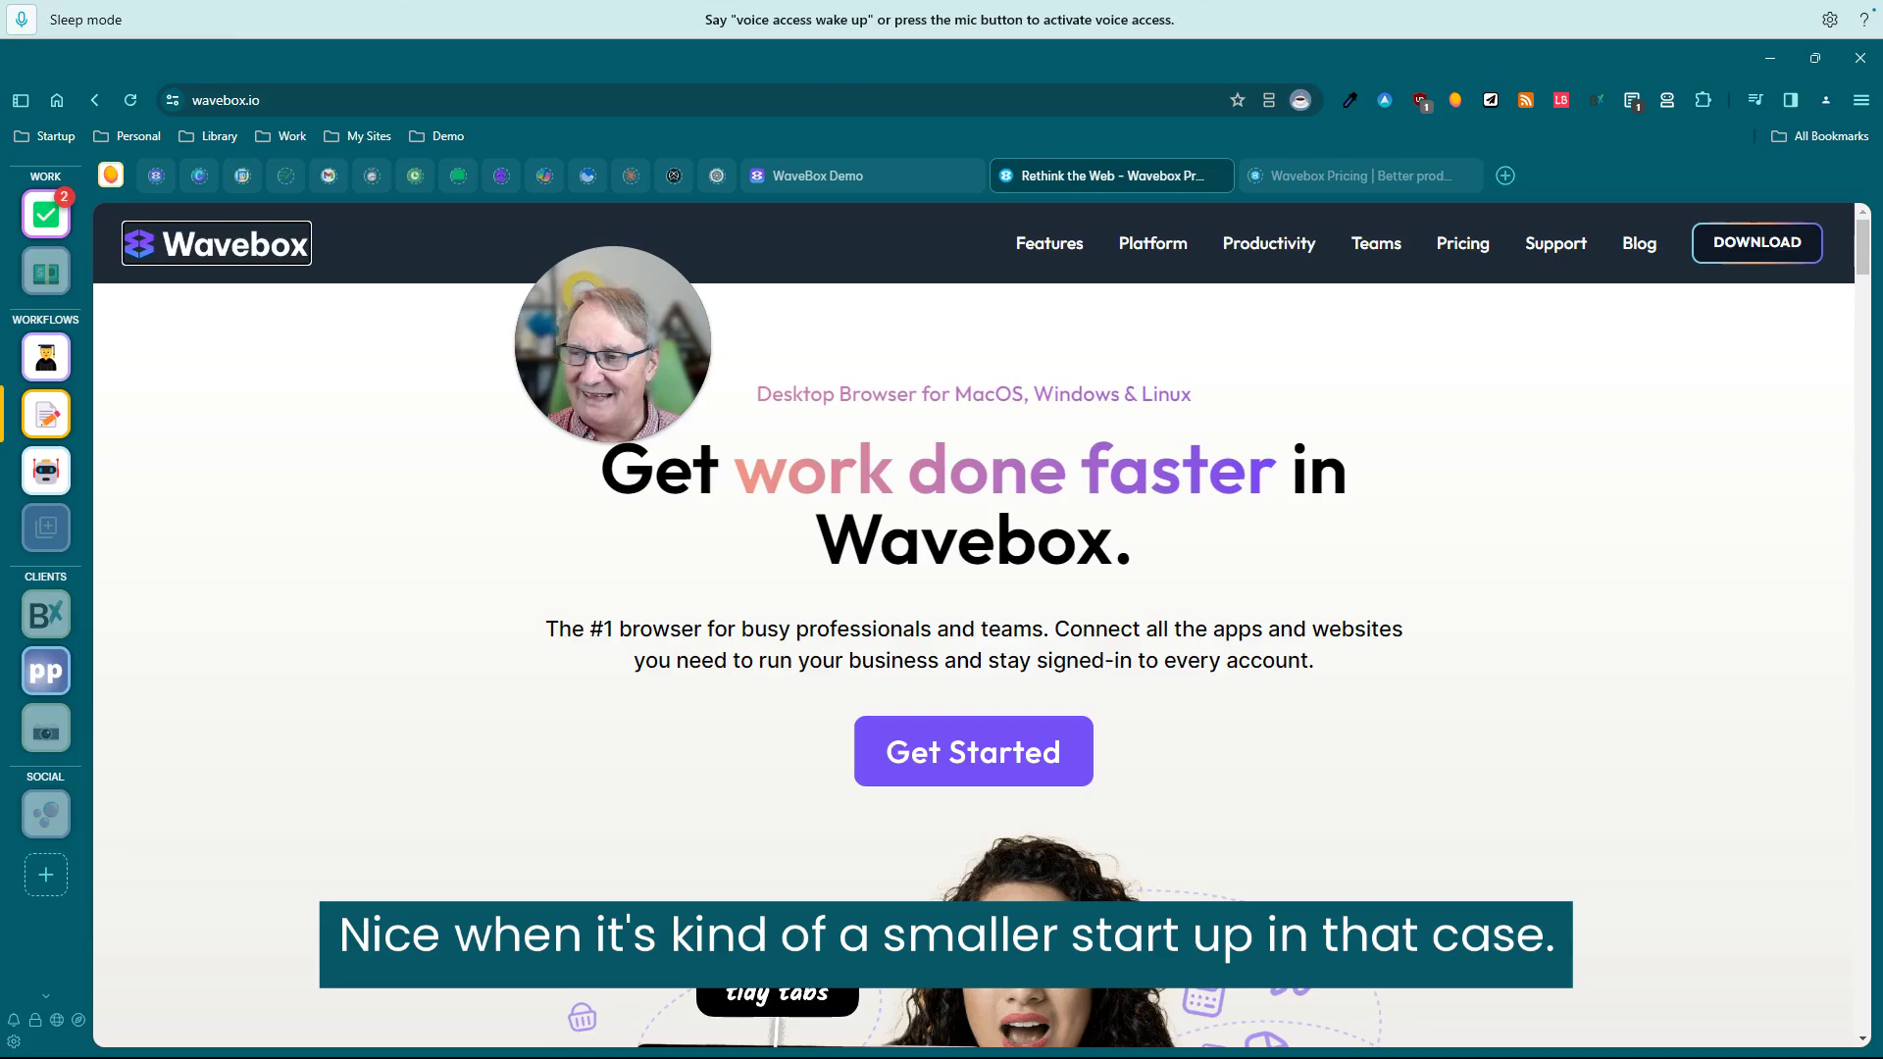
click(1401, 190)
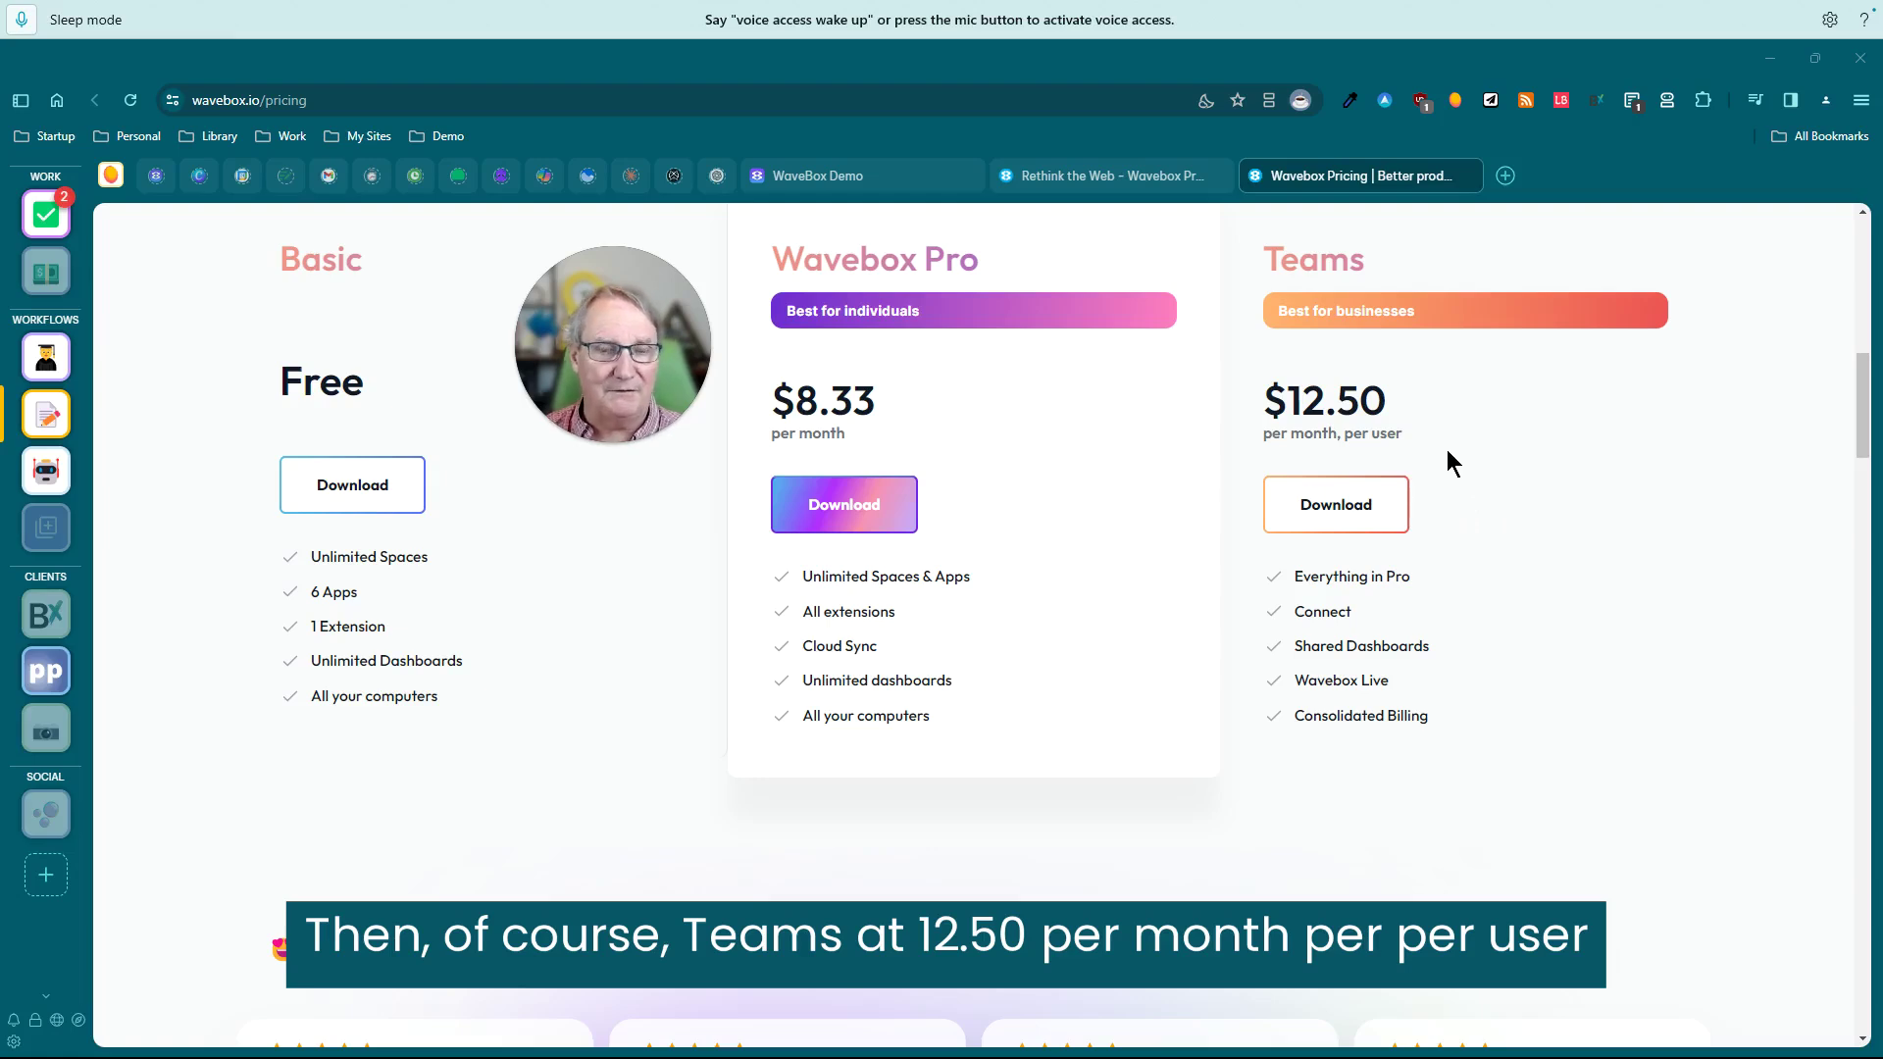
scroll(1448, 451, up, 1)
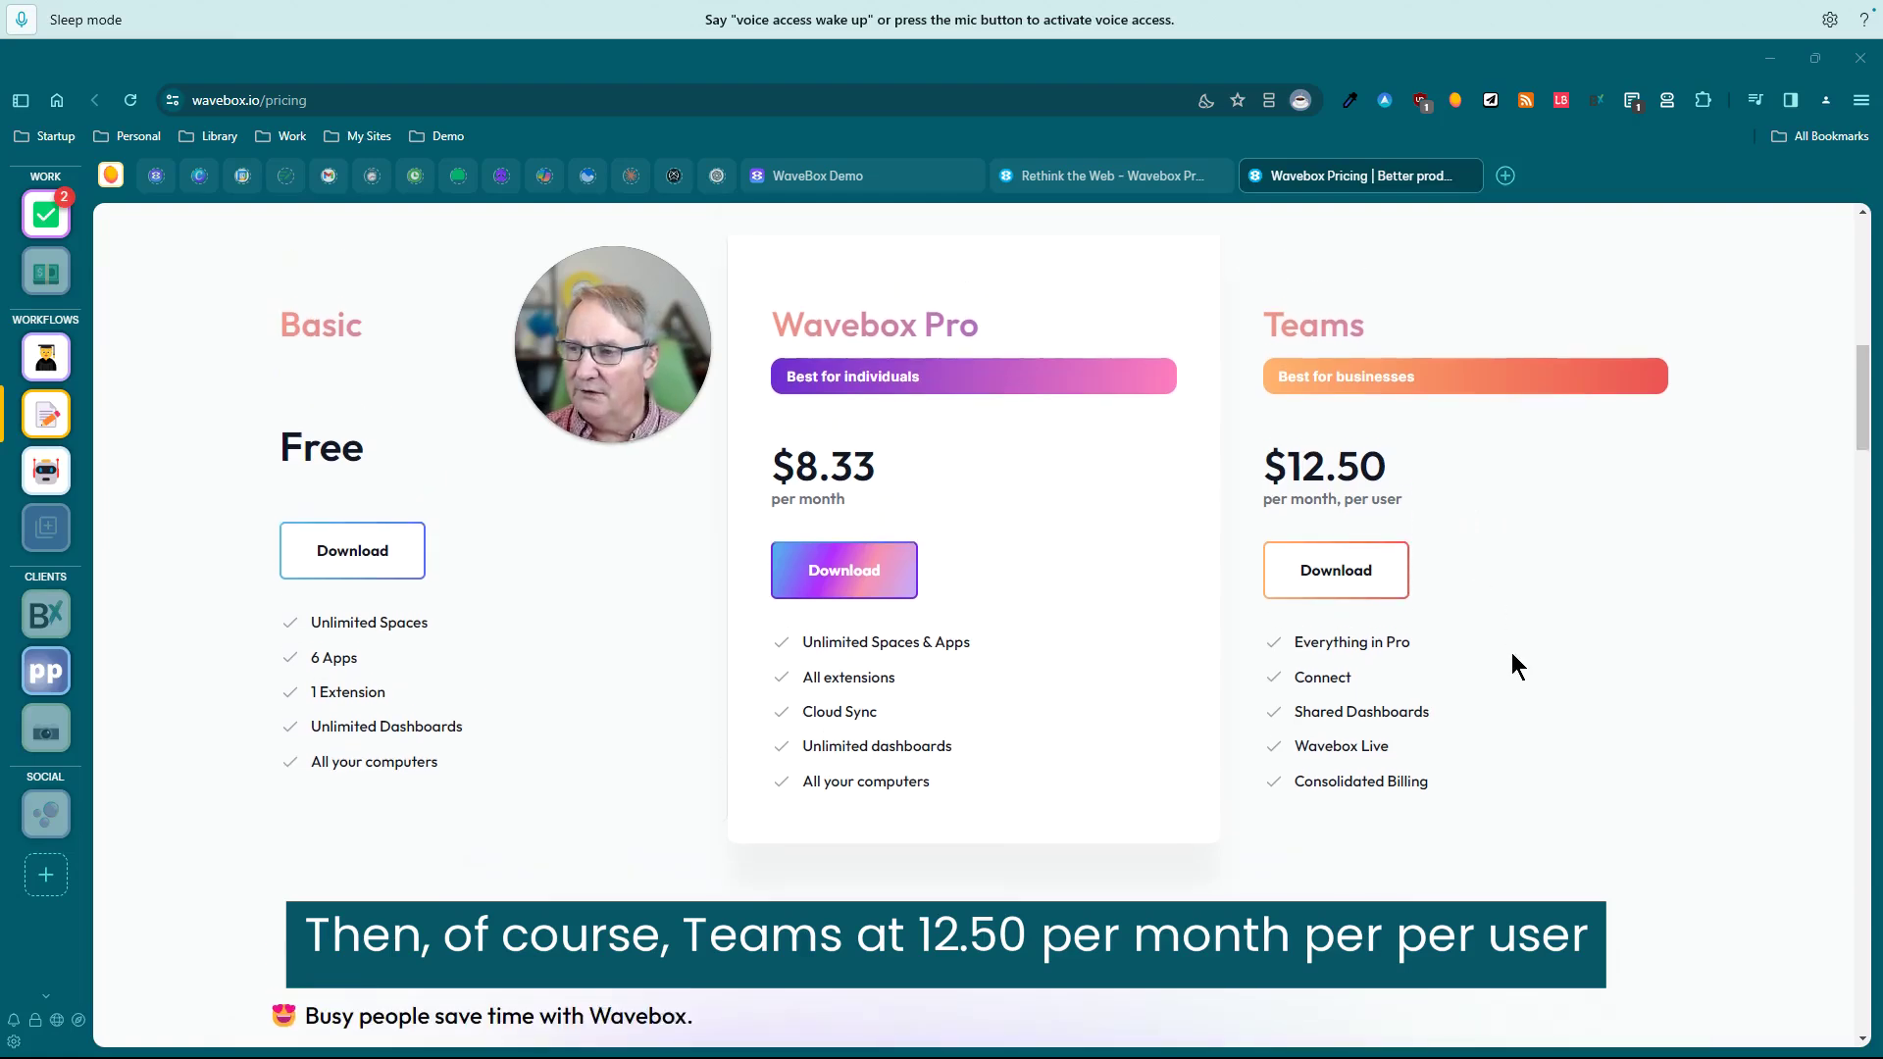
scroll(1556, 631, up, 2)
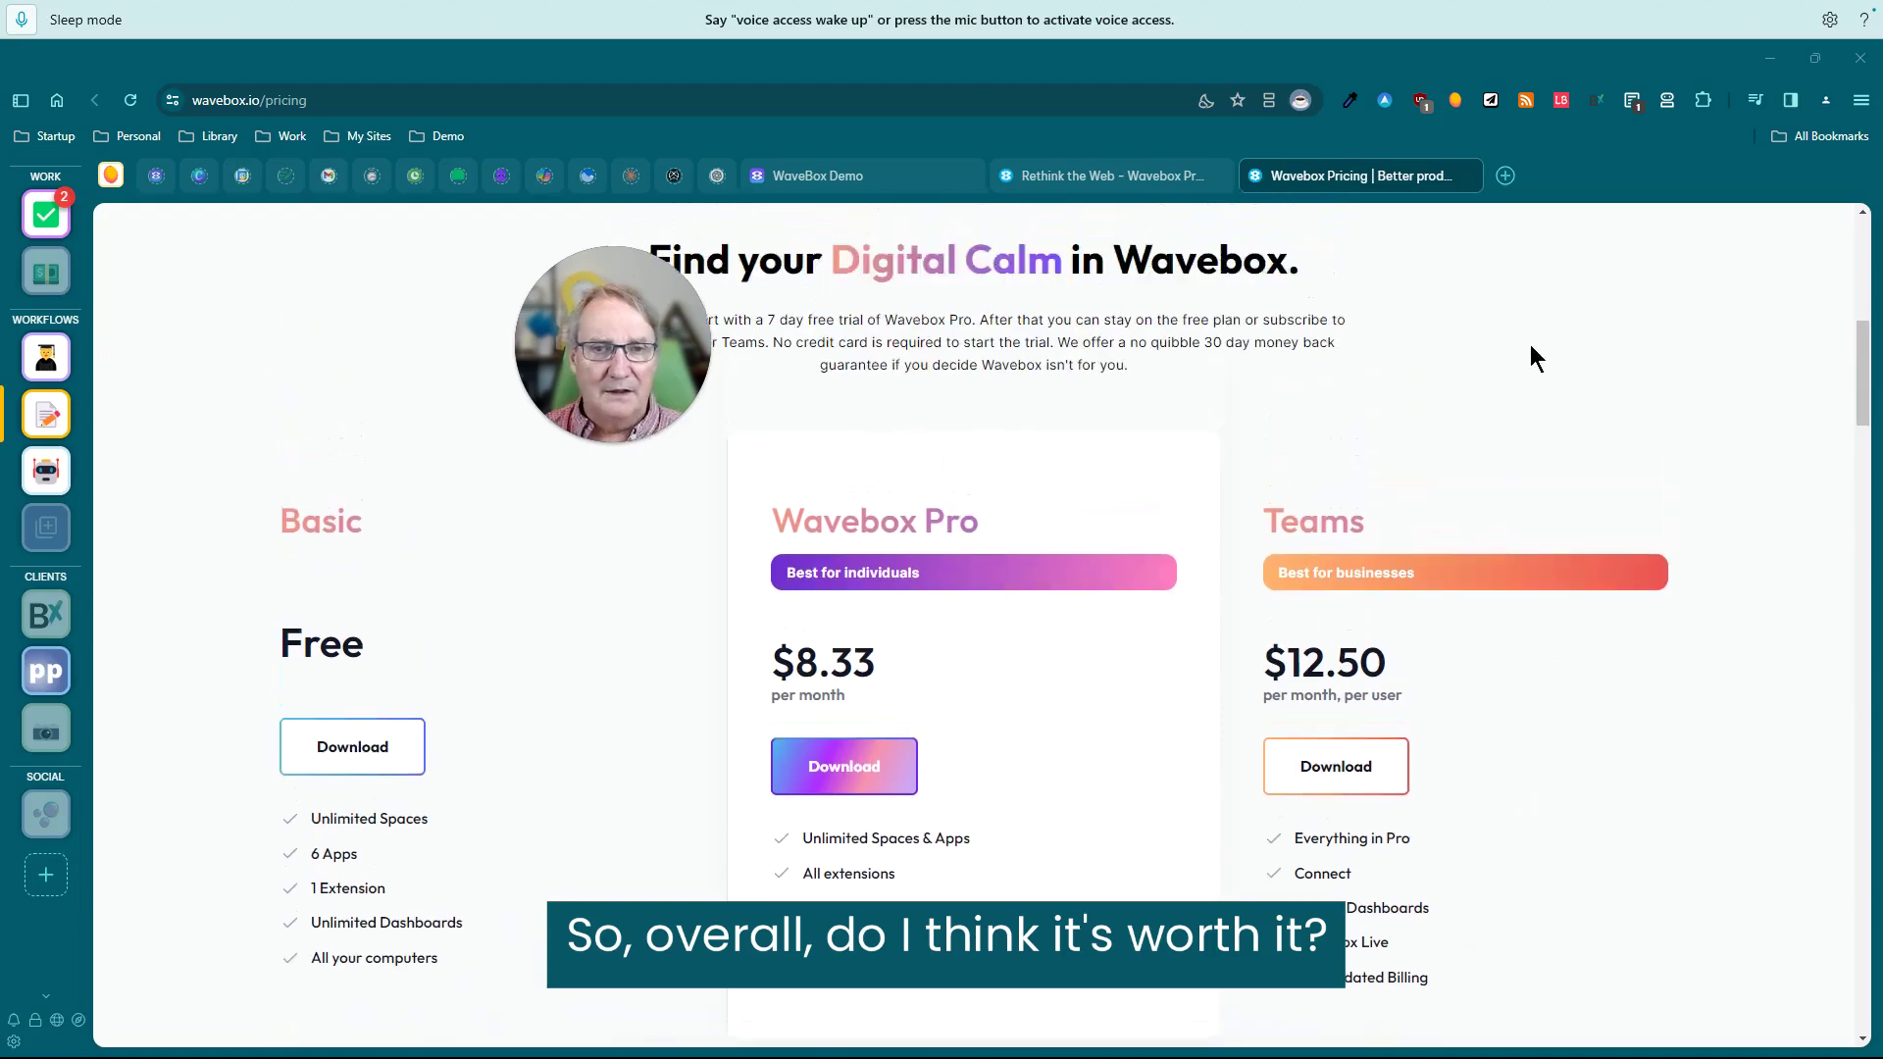
scroll(1450, 353, up, 1)
scroll(1453, 358, up, 2)
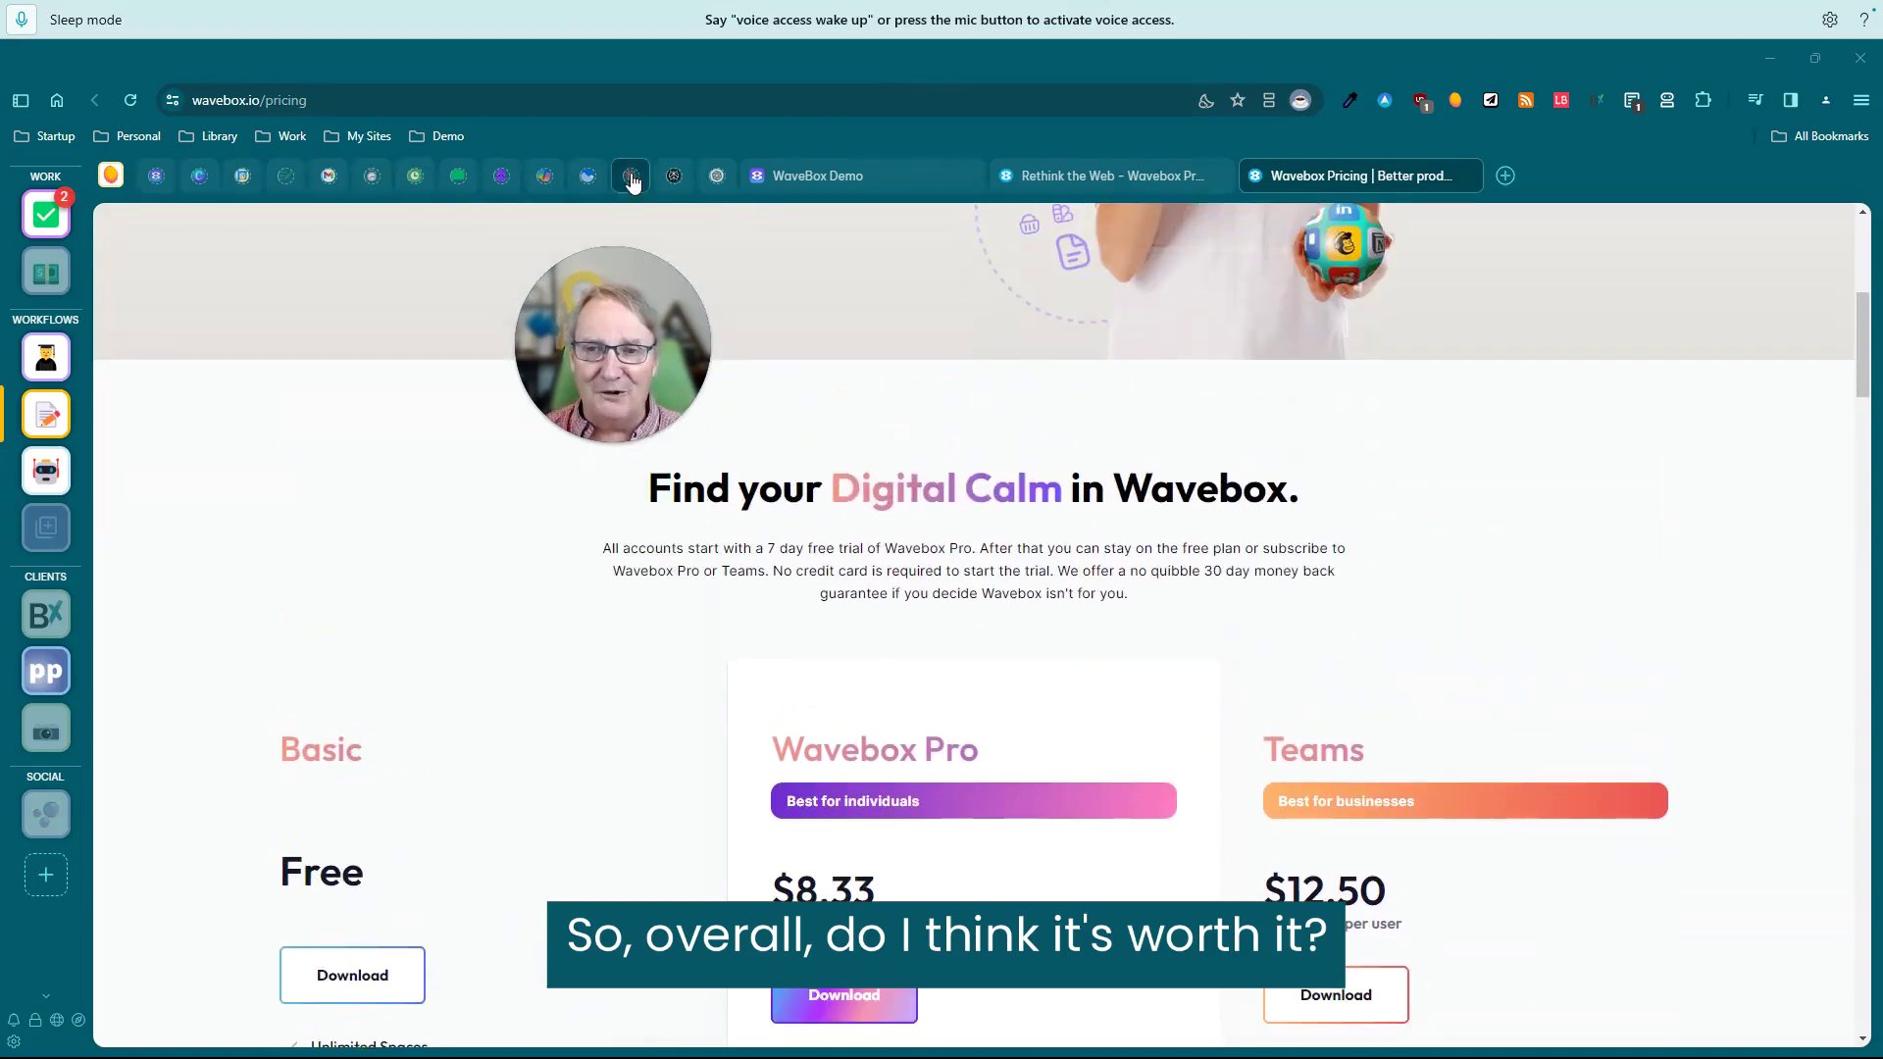
Return to the WaveBox Demo dashboard with the Wavebox Training cards.
click(828, 177)
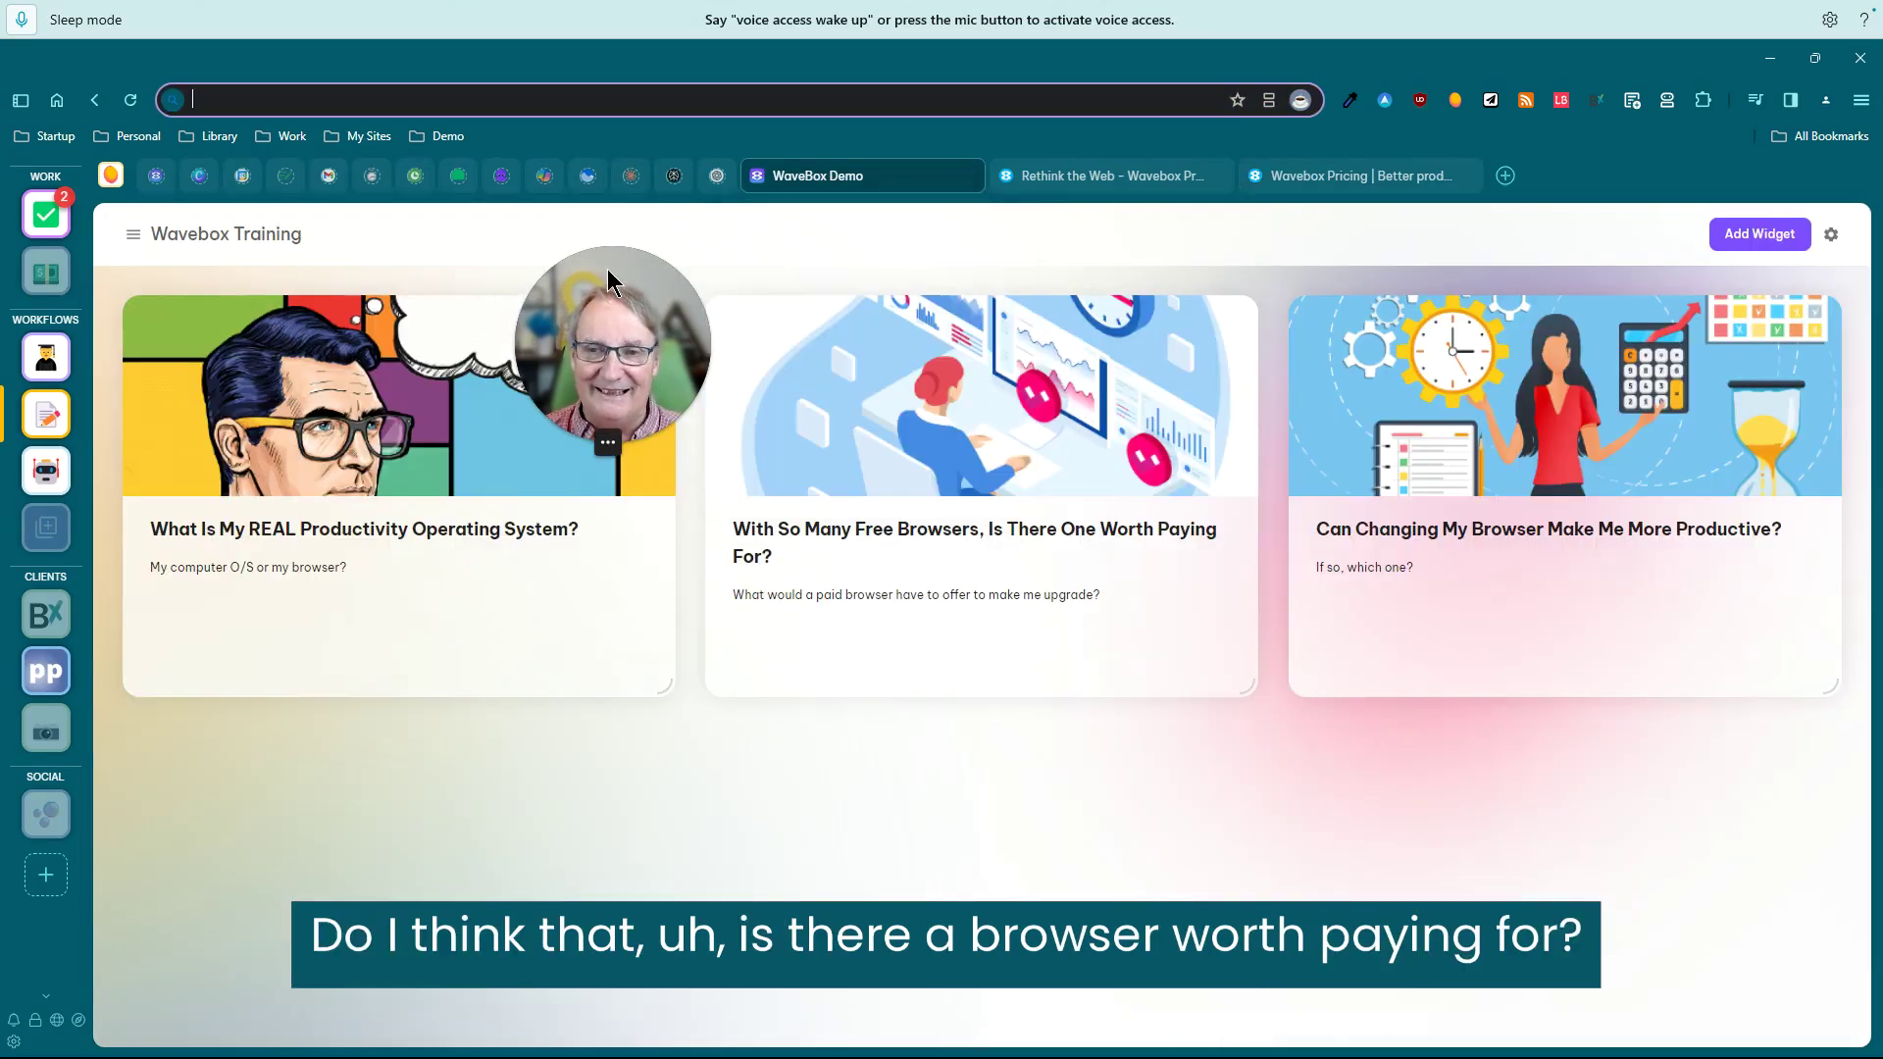
drag(608, 271, 1281, 180)
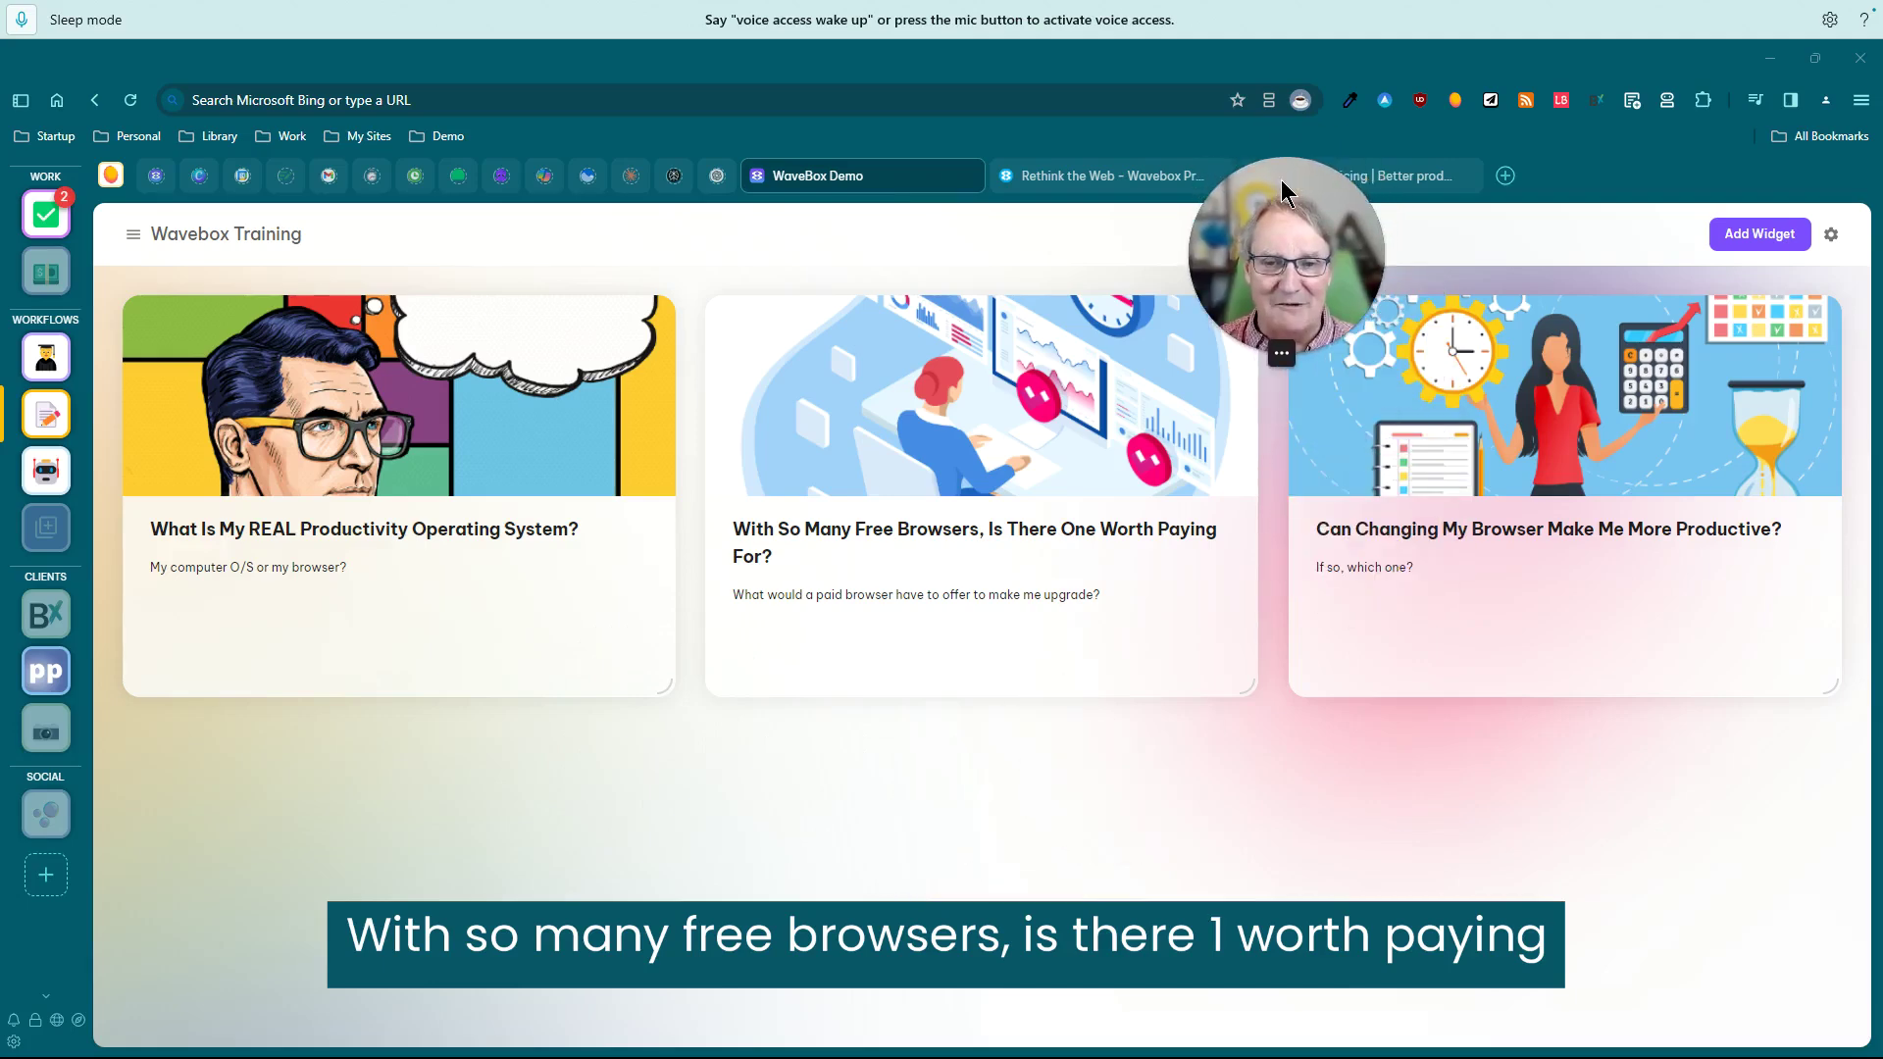